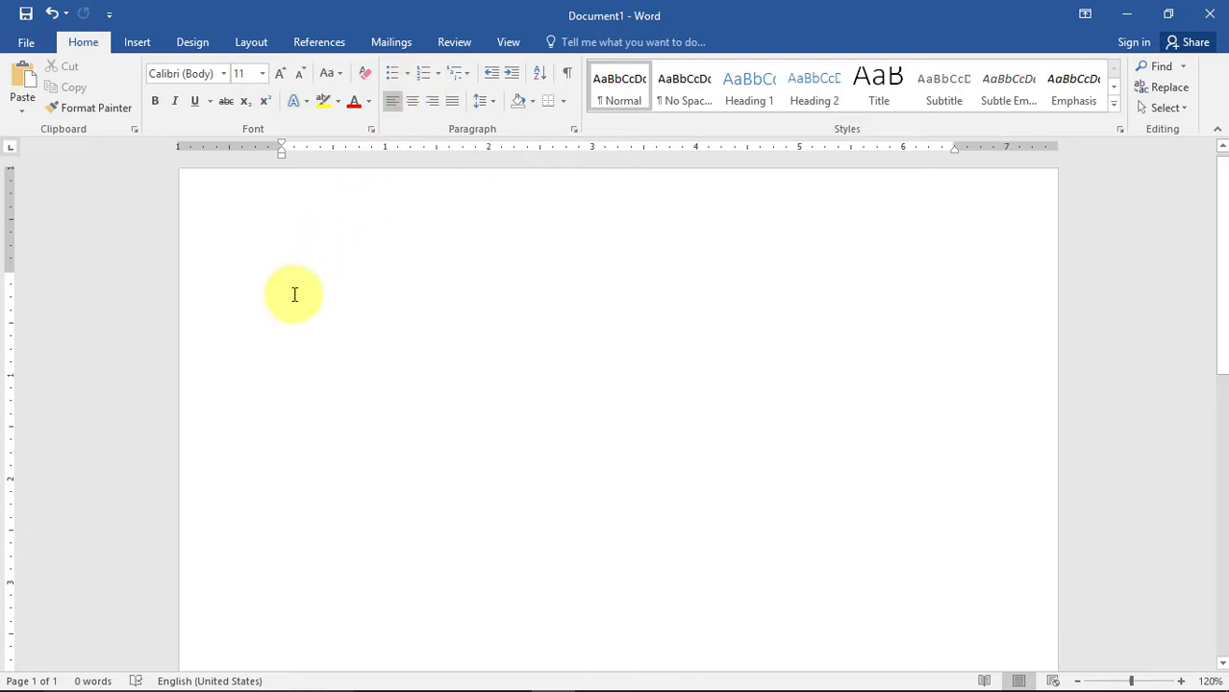
# - Type the line 'Office Apps' and start defining a new number format for it
pyautogui.write('Office ')
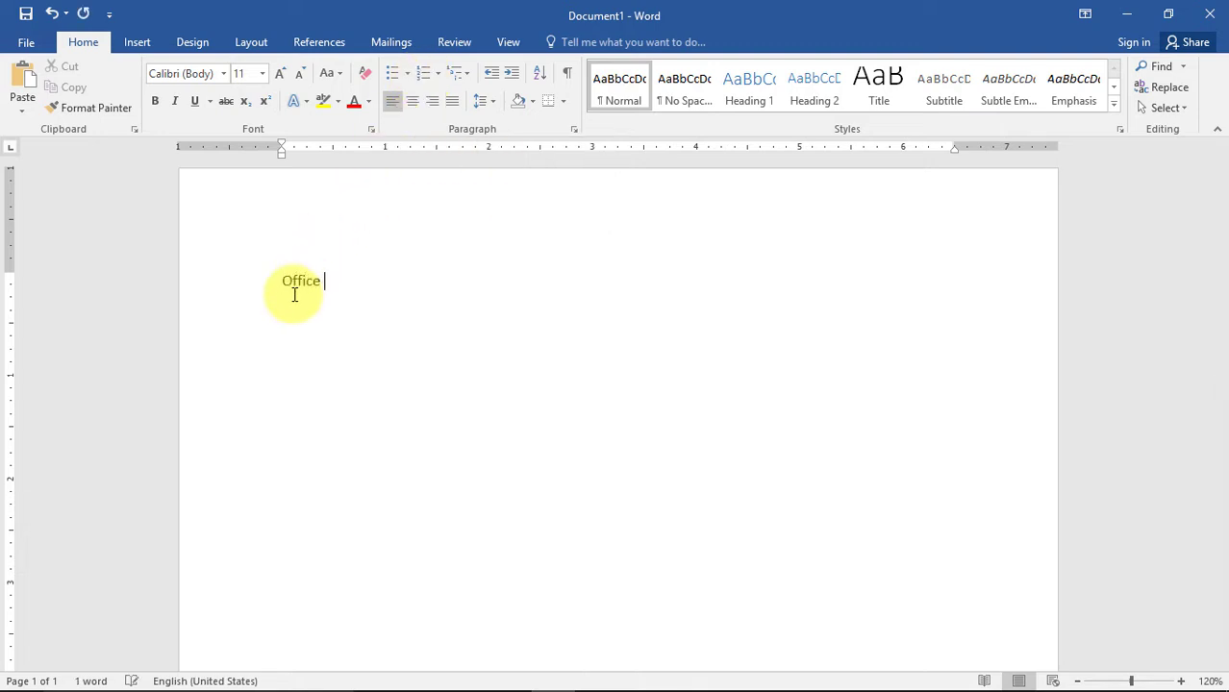
pyautogui.write('Ap')
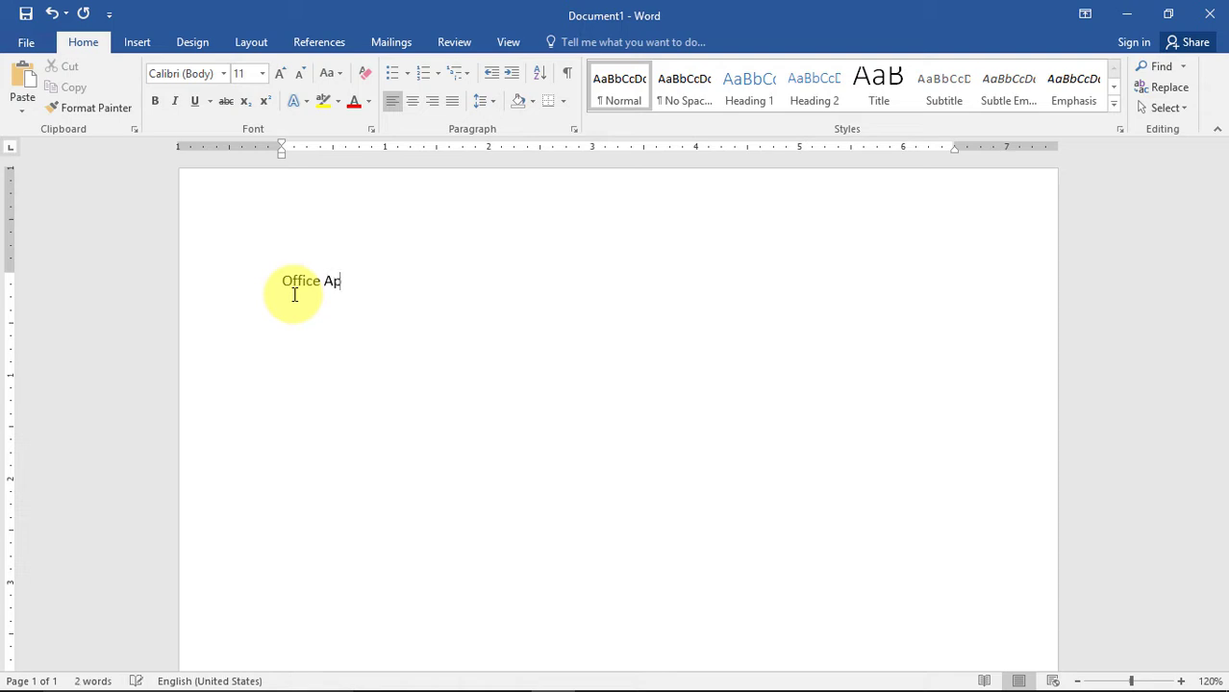
pyautogui.write('ps')
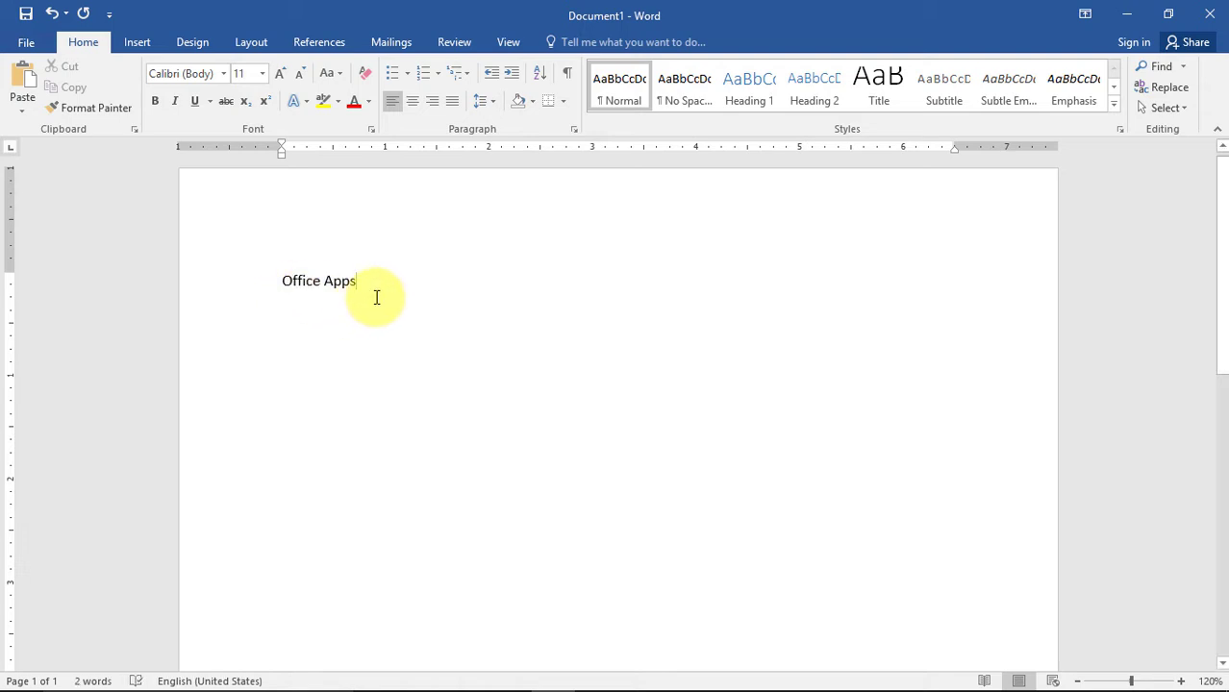
pyautogui.tripleClick(288, 296)
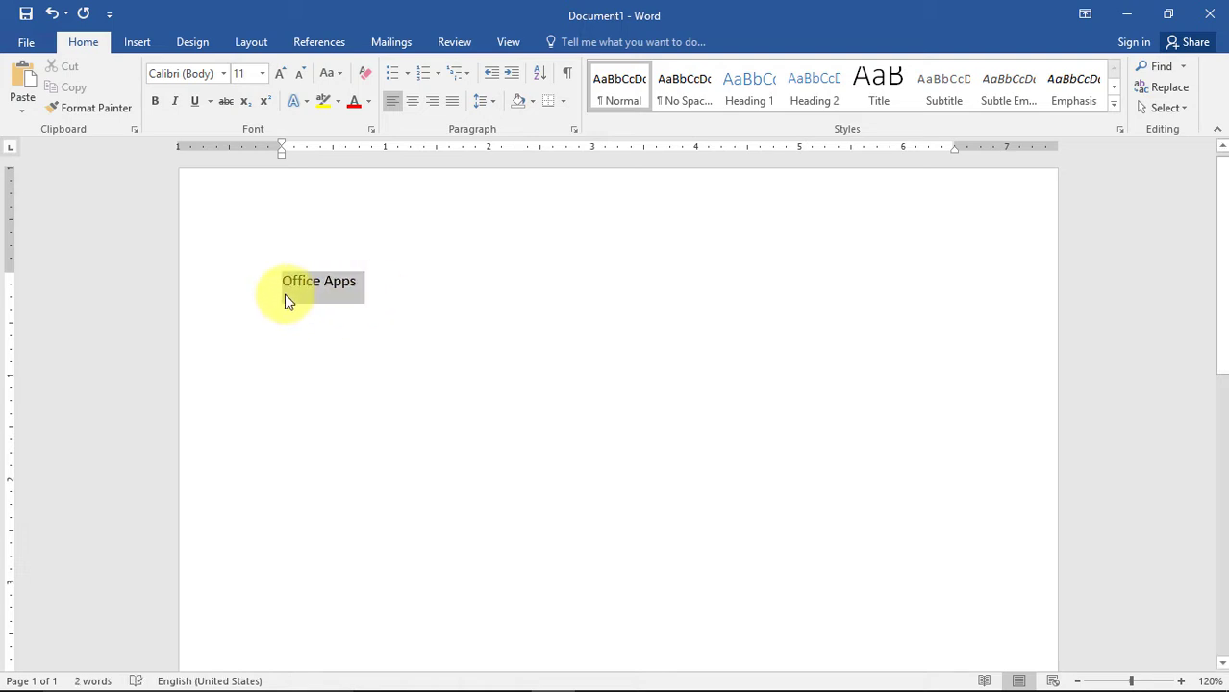
pyautogui.click(440, 72)
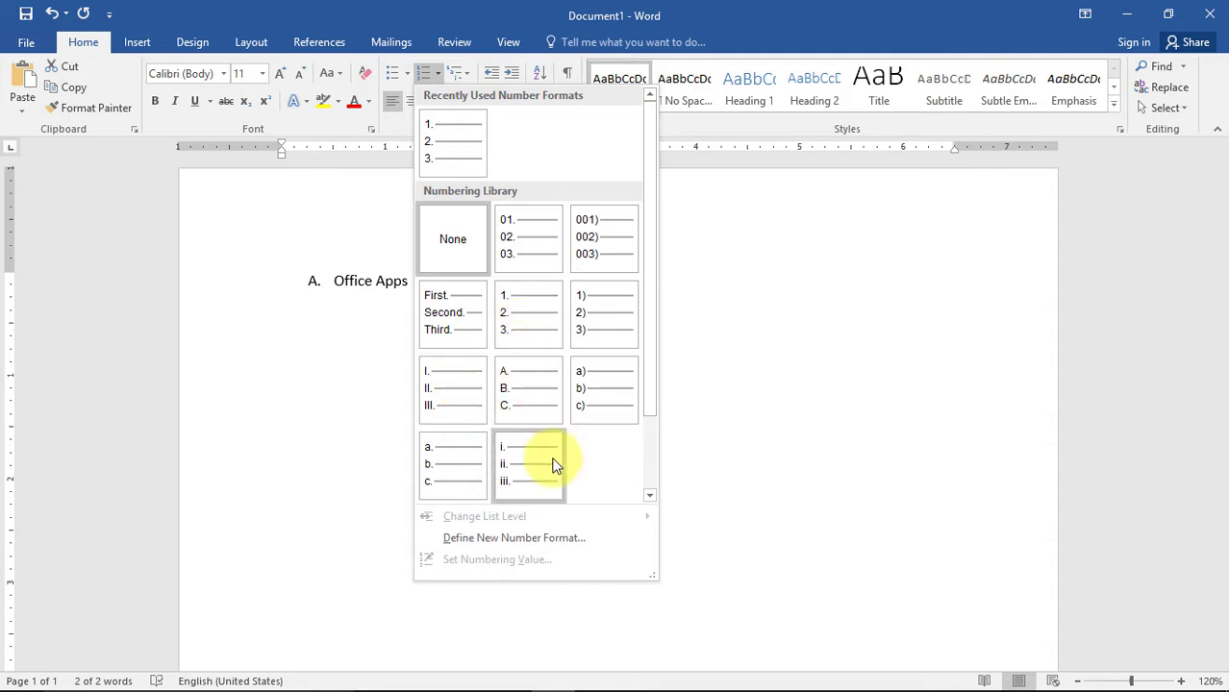
pyautogui.click(510, 542)
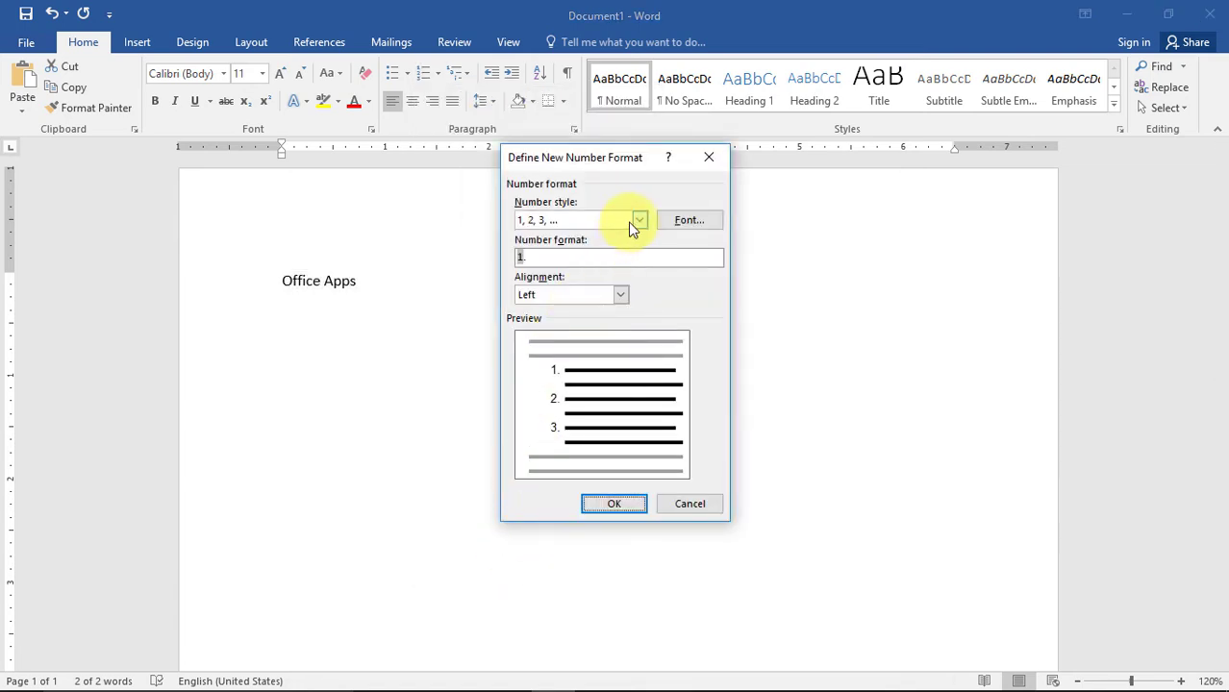
# - Choose the 1, 2, 3 number style so Office Apps becomes list item 1
pyautogui.click(638, 220)
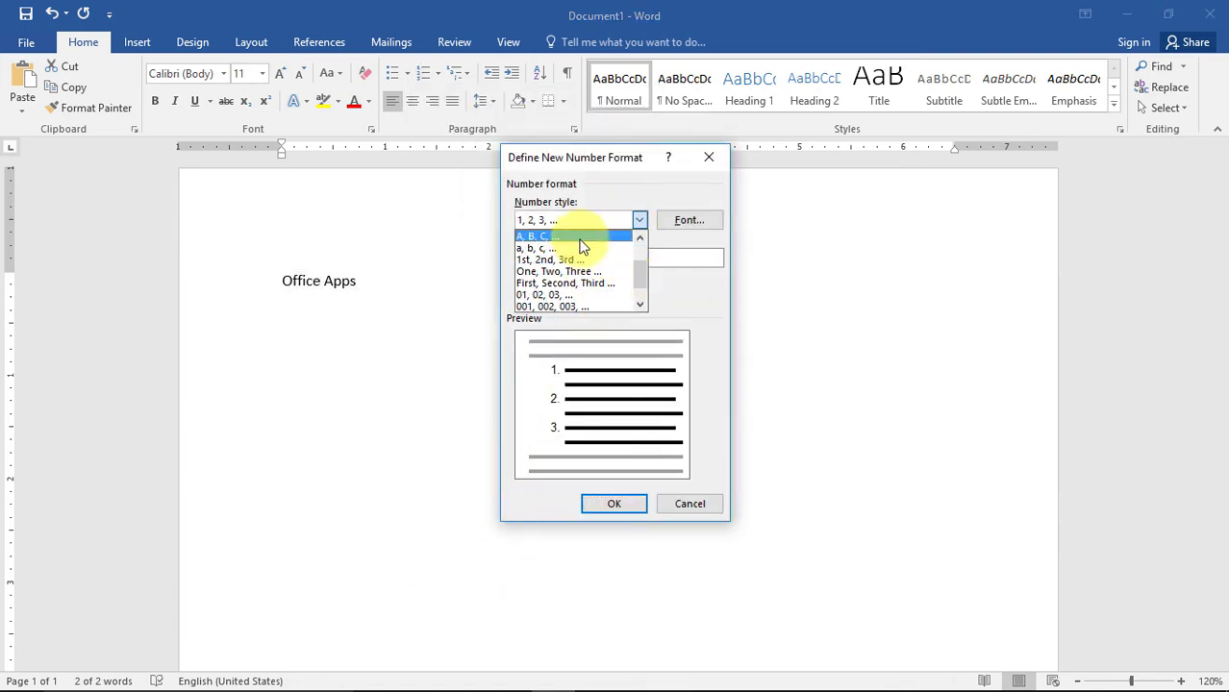
pyautogui.scroll(-2, 577, 281)
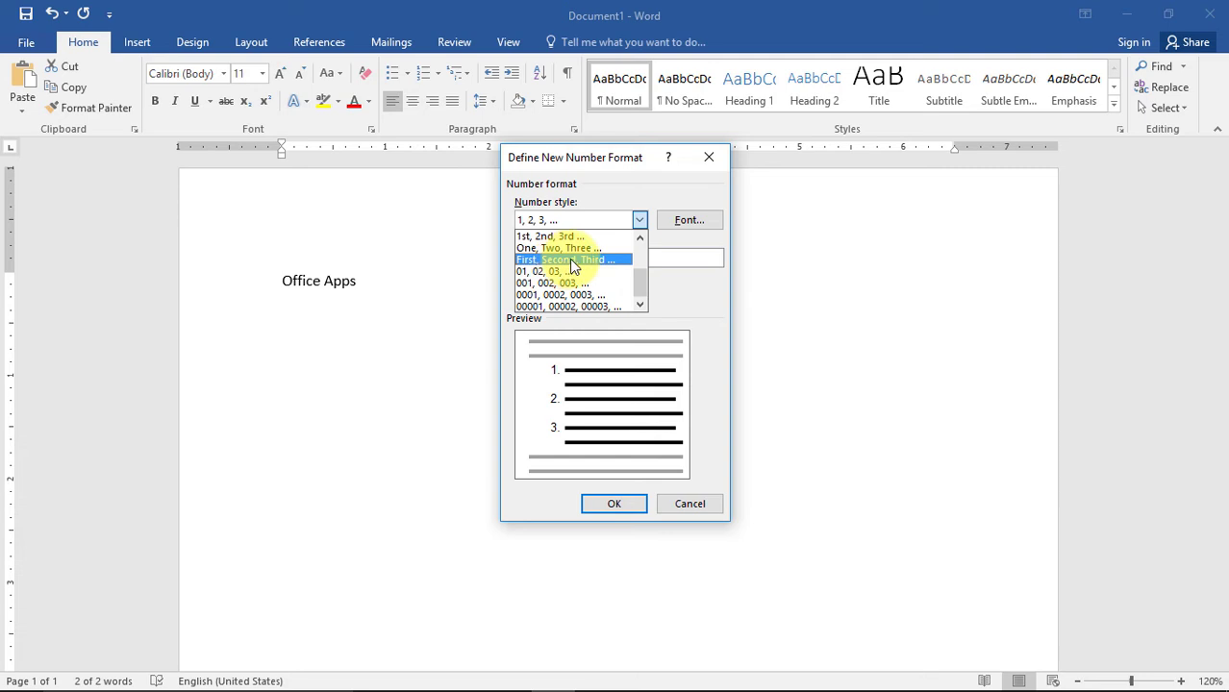
pyautogui.scroll(1, 570, 258)
pyautogui.scroll(2, 571, 260)
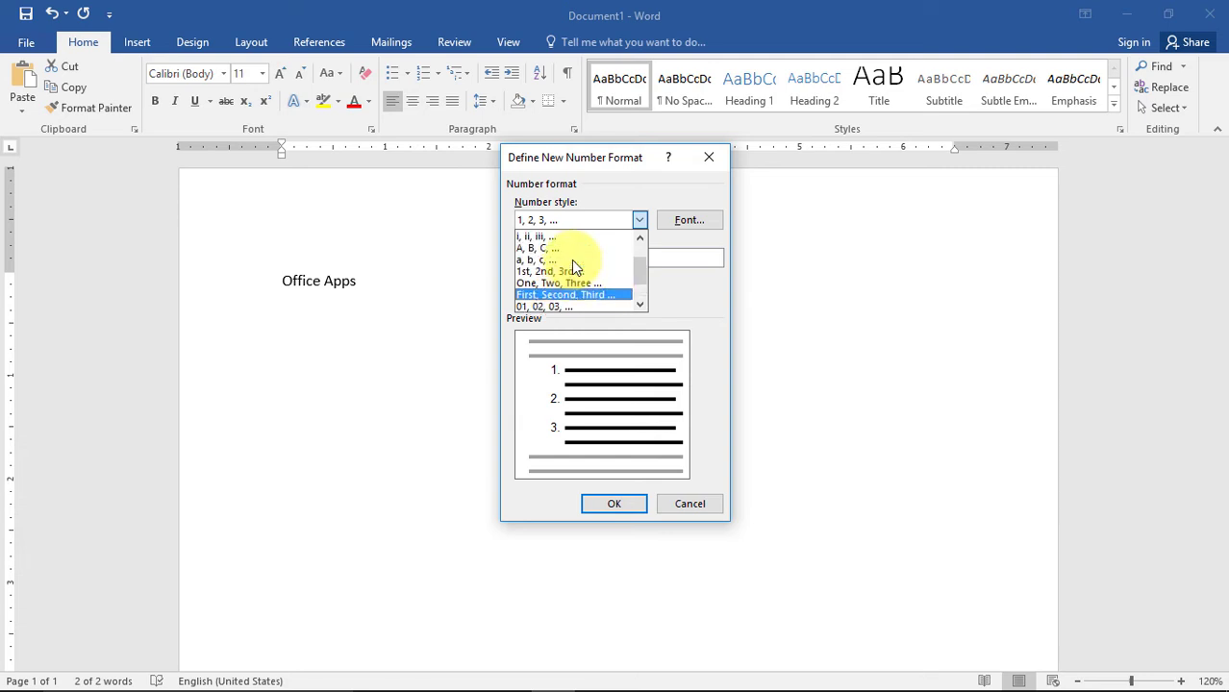
pyautogui.scroll(2, 571, 260)
pyautogui.click(552, 236)
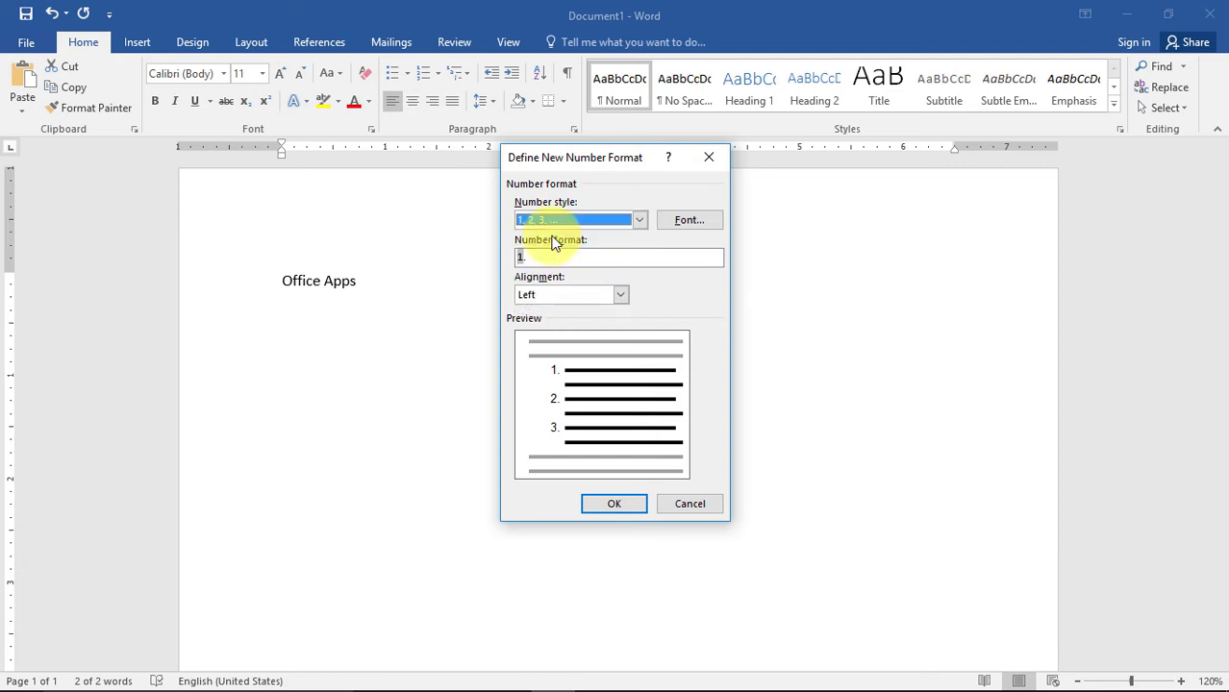
pyautogui.click(612, 506)
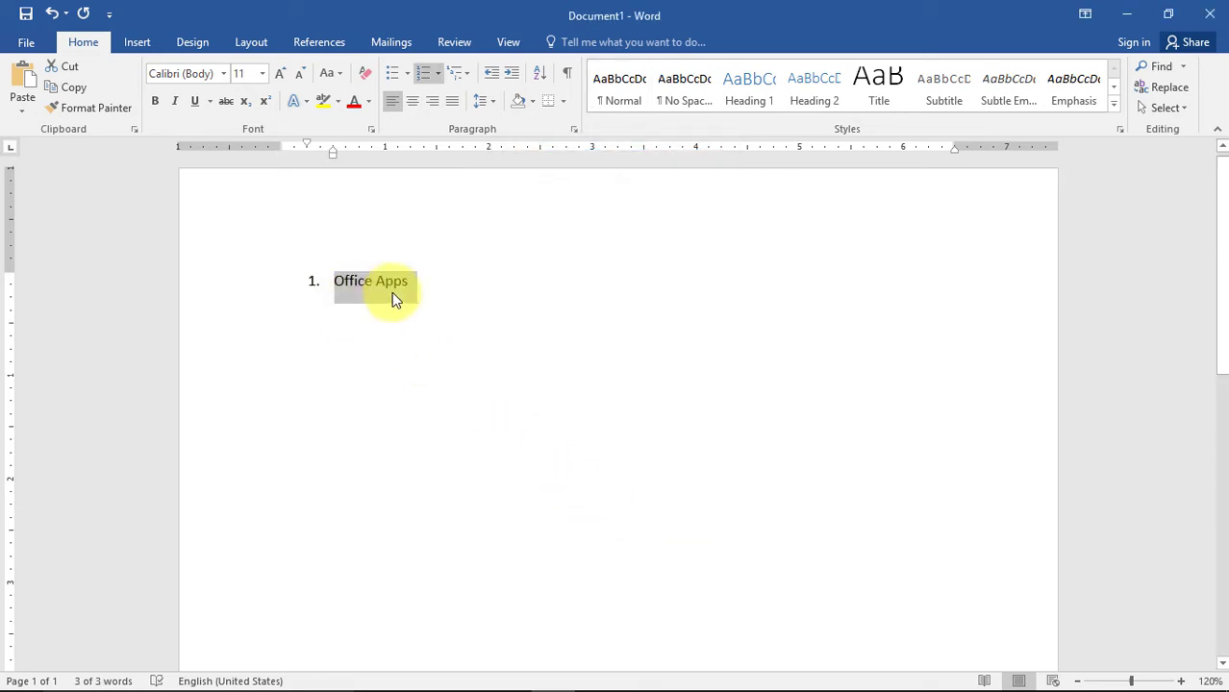
# - Add 'Word' as lettered sub-item a. under Office Apps
pyautogui.click(413, 282)
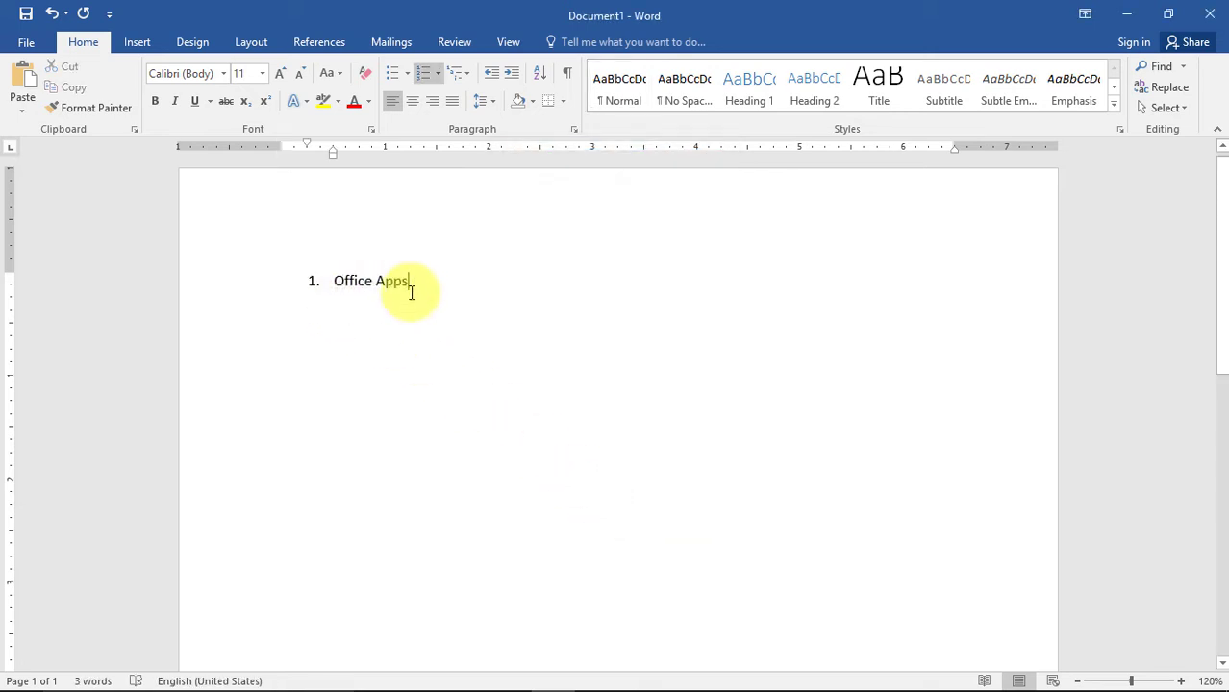
pyautogui.press('Return')
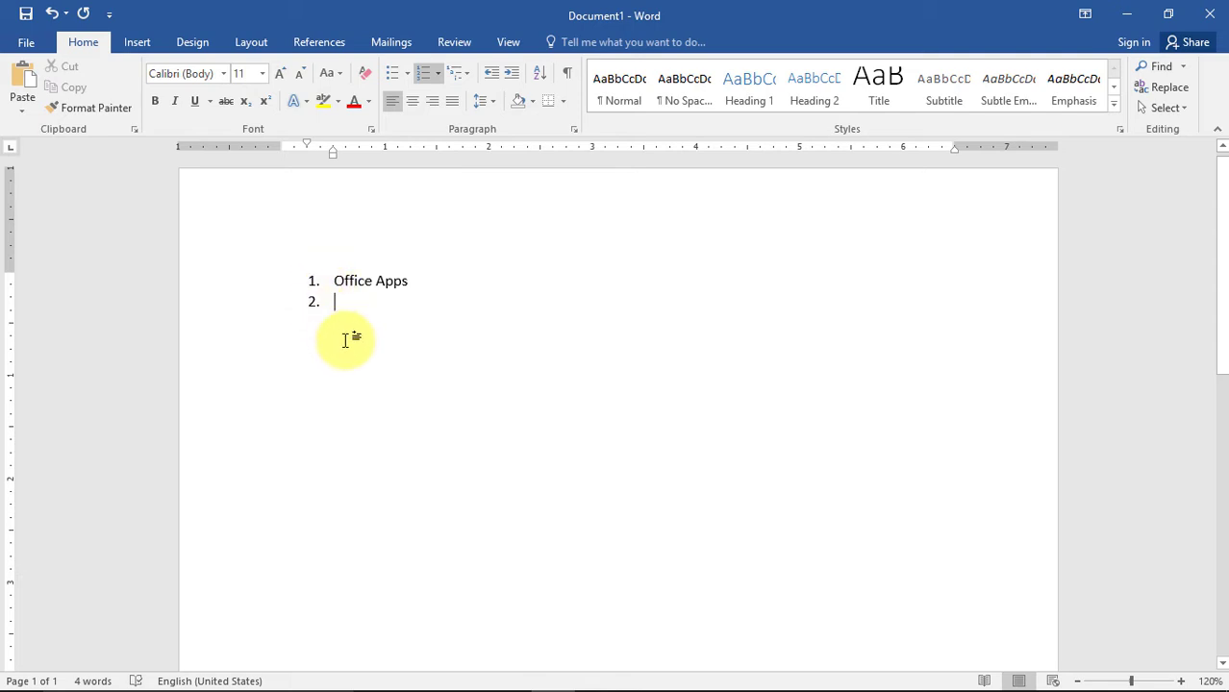
pyautogui.press('Tab')
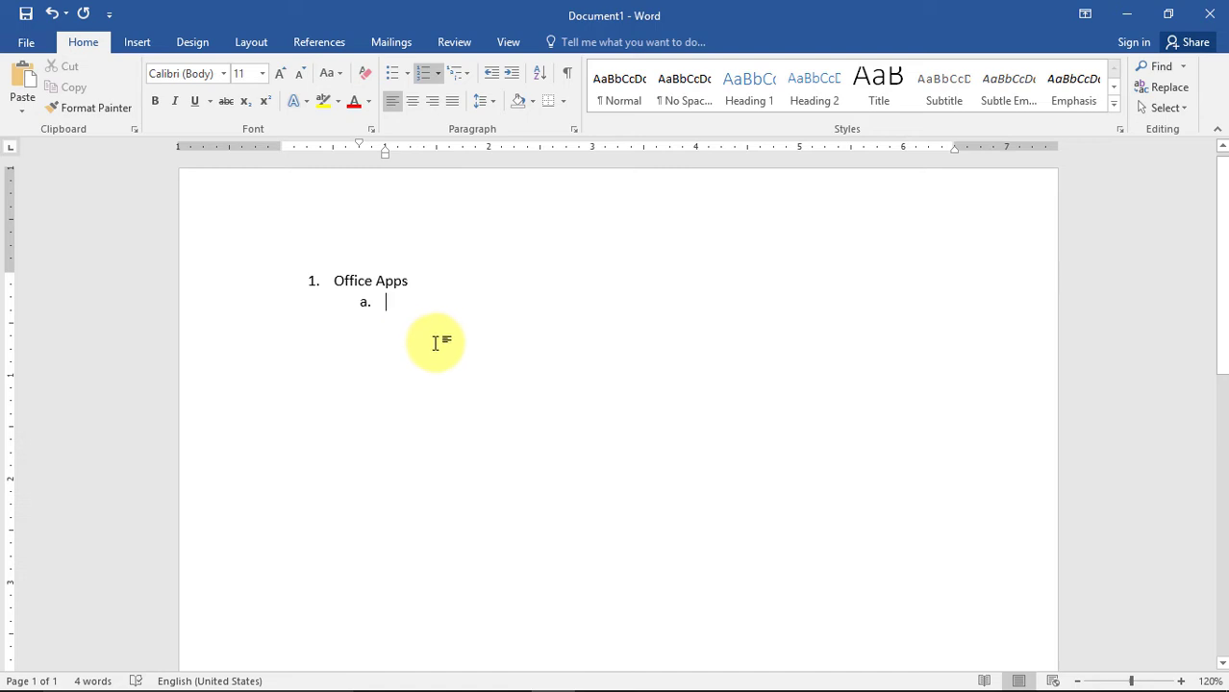
pyautogui.write('Wor')
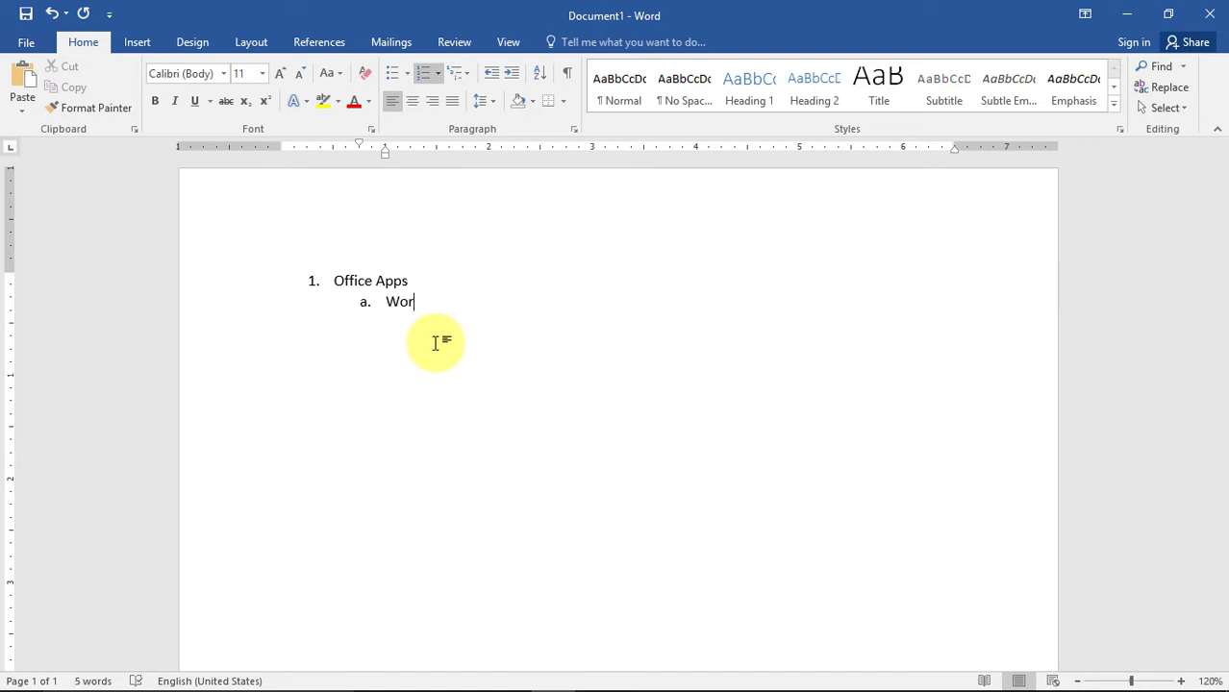
pyautogui.write('de')
pyautogui.press('Return')
pyautogui.press('BackSpace')
pyautogui.press('BackSpace')
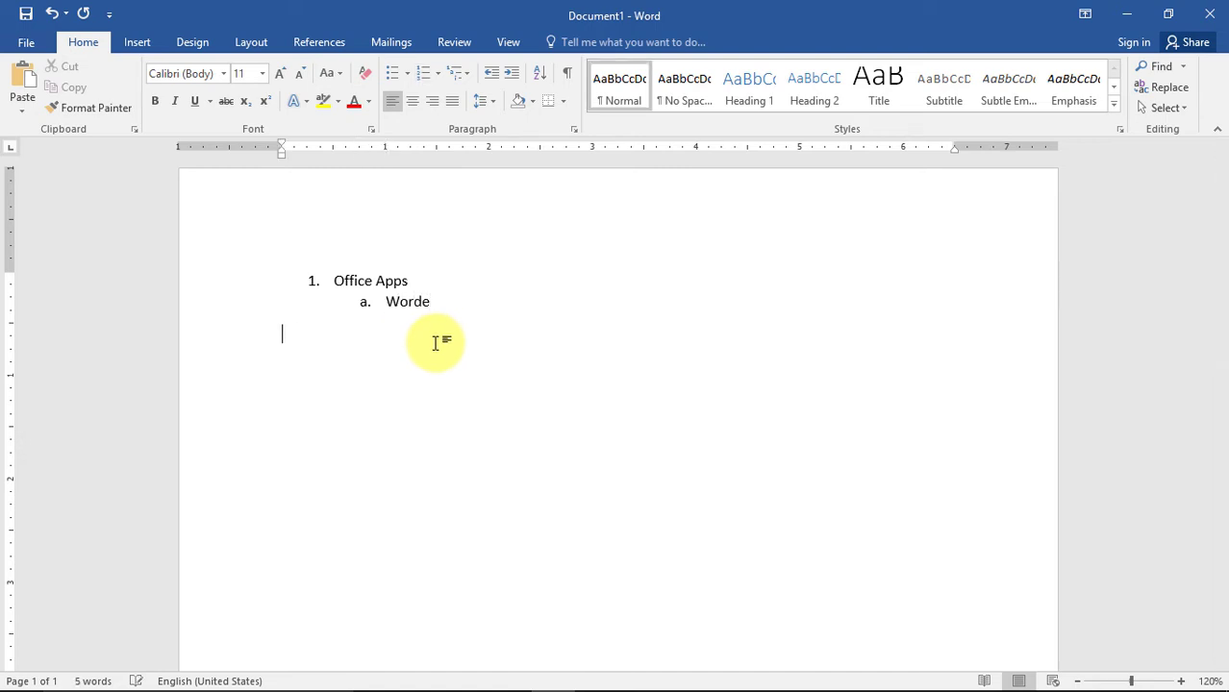
pyautogui.press('BackSpace')
# - Add Excel and PowerPoint as sub-items b. and c., fixing the 'Worde' typo
pyautogui.press('BackSpace')
pyautogui.press('Return')
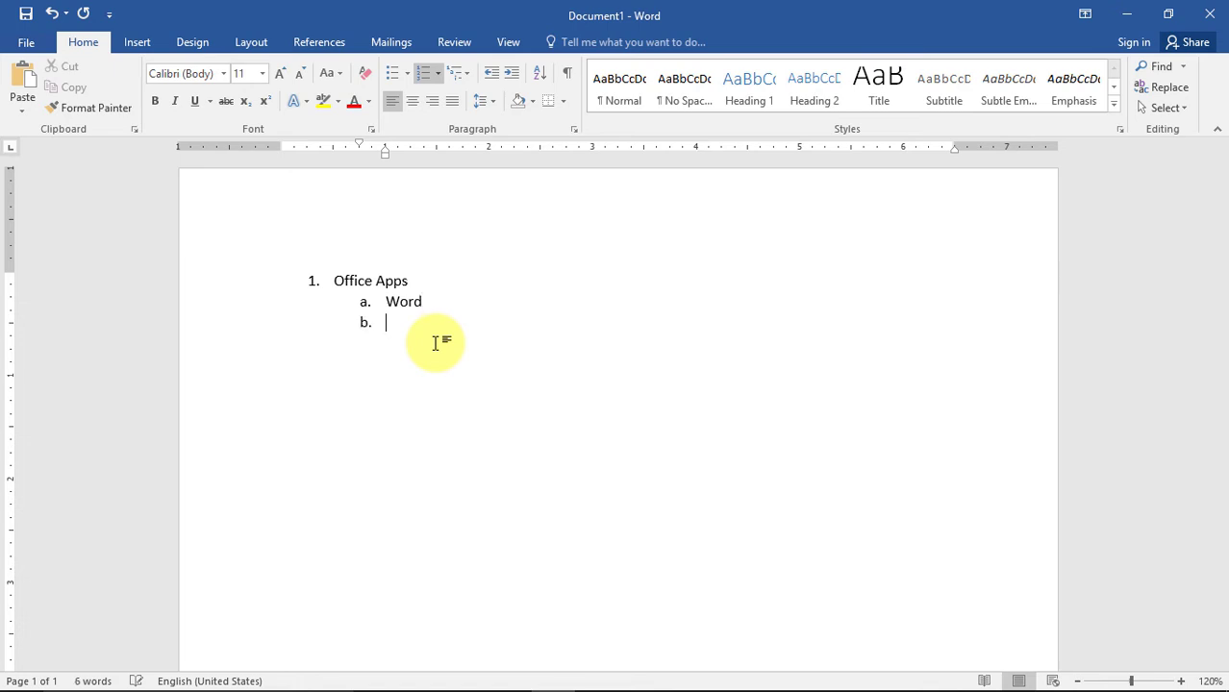
pyautogui.write('Ex')
pyautogui.write('cel')
pyautogui.press('Return')
pyautogui.write('P')
pyautogui.write('oe')
pyautogui.press('BackSpace')
pyautogui.write('werP')
pyautogui.write('oint')
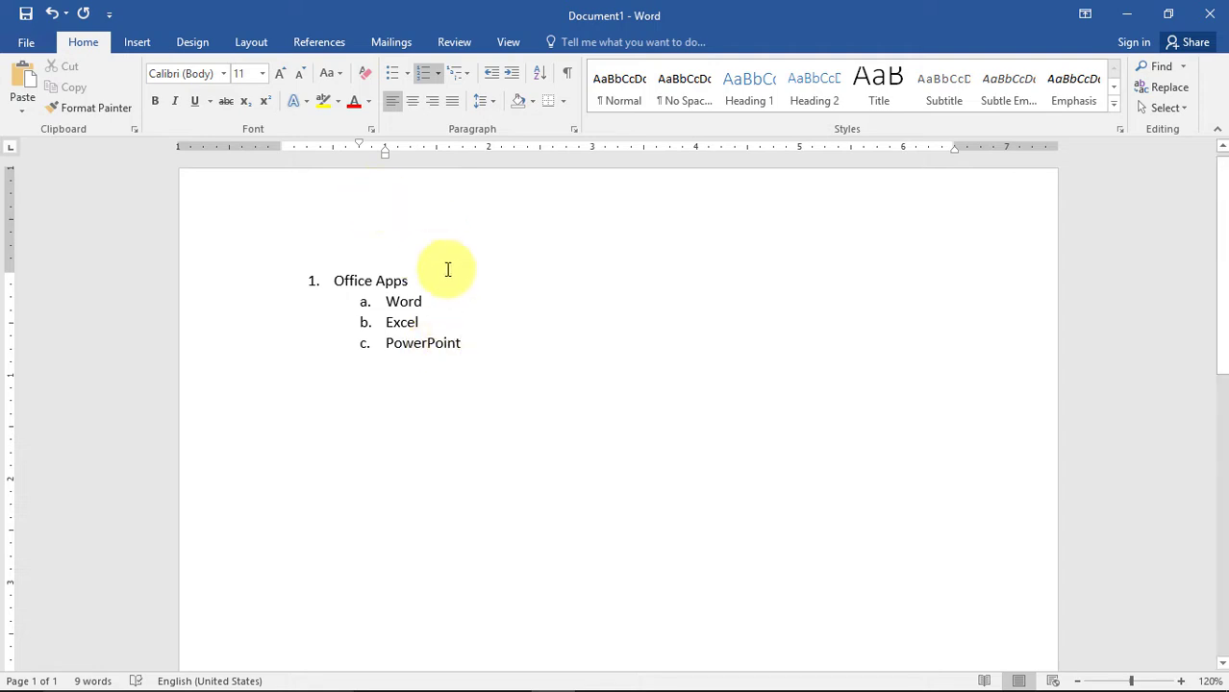
# - Leave the sub-list on a plain line and type '2.' to begin the next item
pyautogui.press('Return')
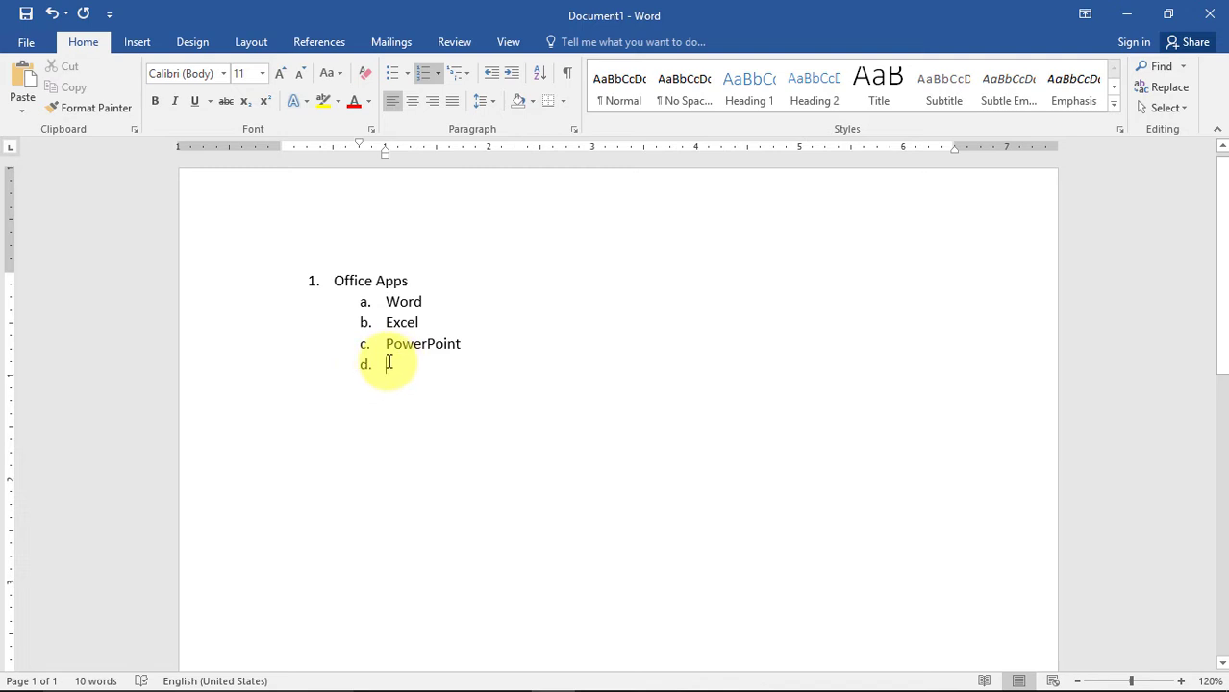
pyautogui.press('BackSpace')
pyautogui.press('BackSpace')
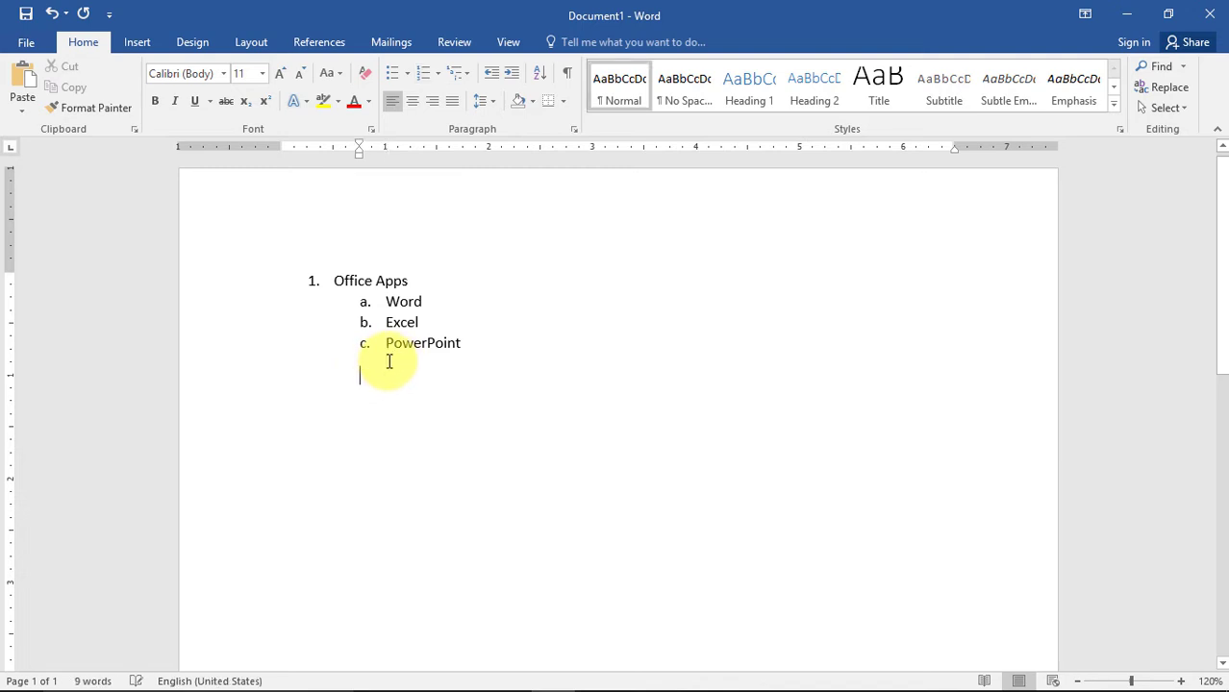
pyautogui.press('BackSpace')
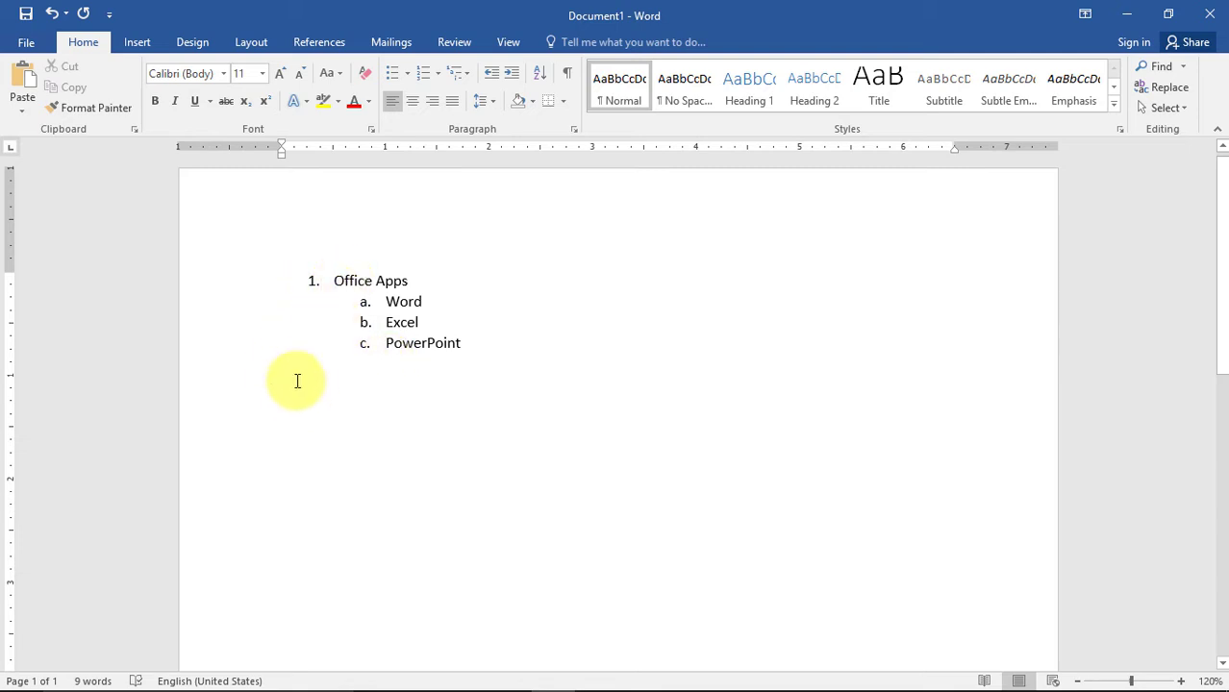
pyautogui.write('2.')
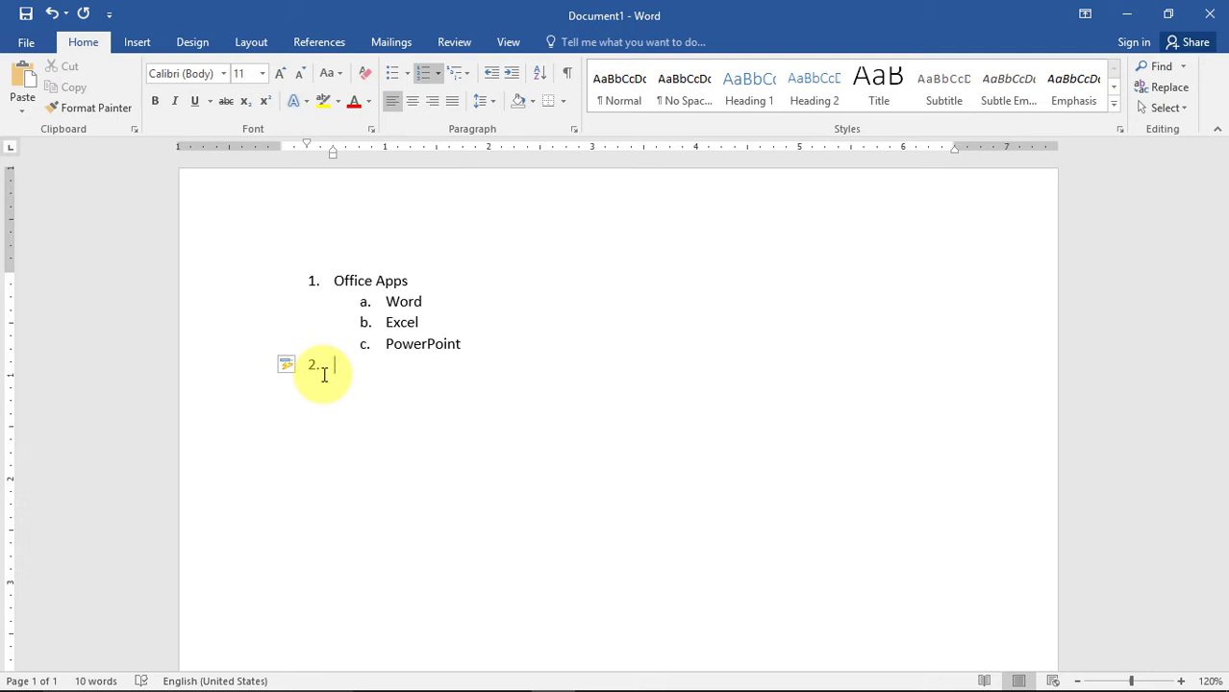
# - Type 'Adobe Apps' as item 2 and start a new item below it
pyautogui.write('Ad')
pyautogui.write('obe')
pyautogui.press('Return')
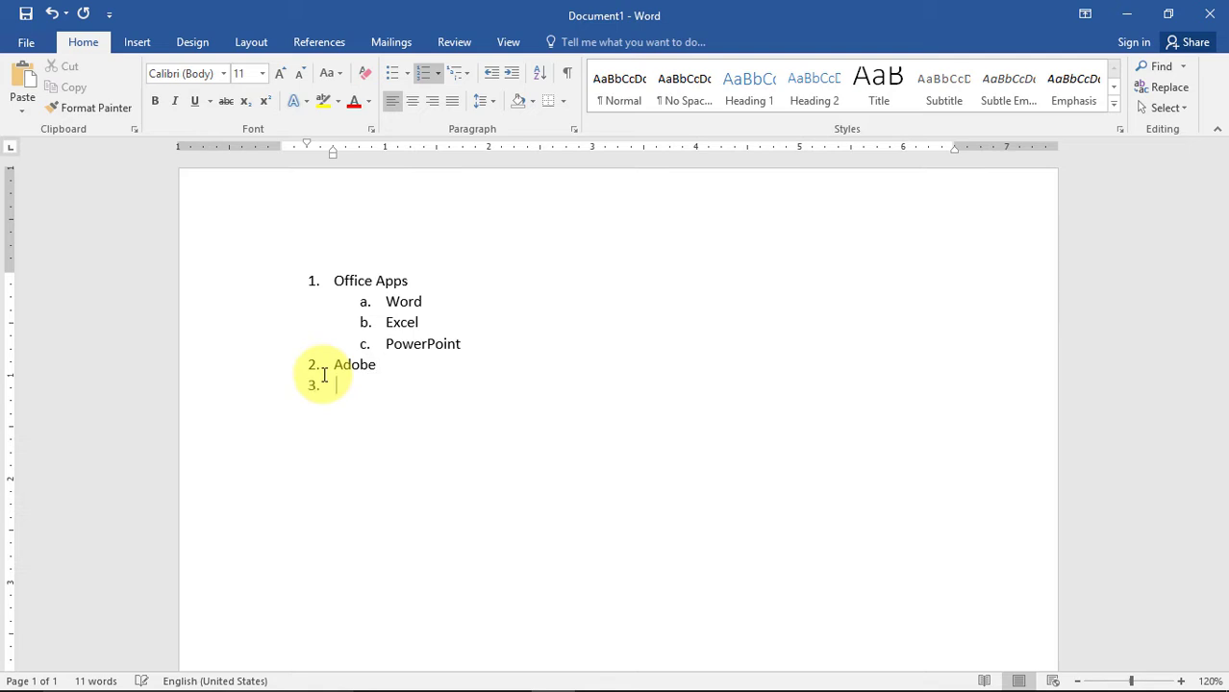
pyautogui.press('Return')
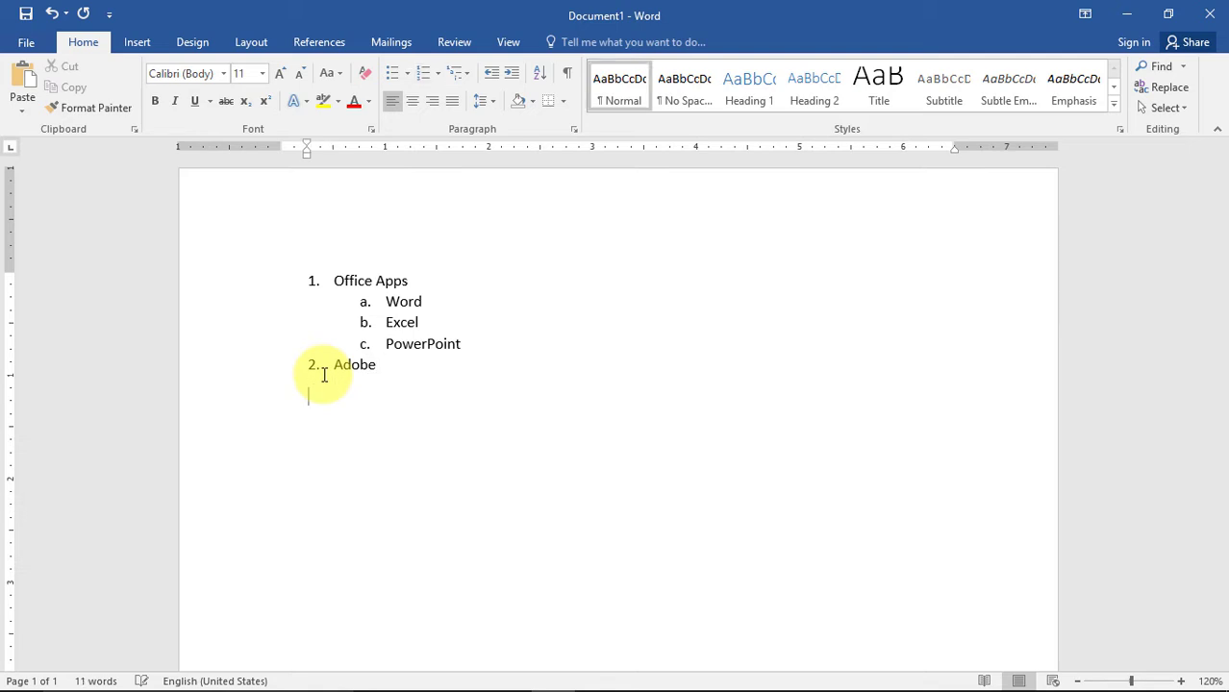
pyautogui.press('BackSpace')
pyautogui.press('BackSpace')
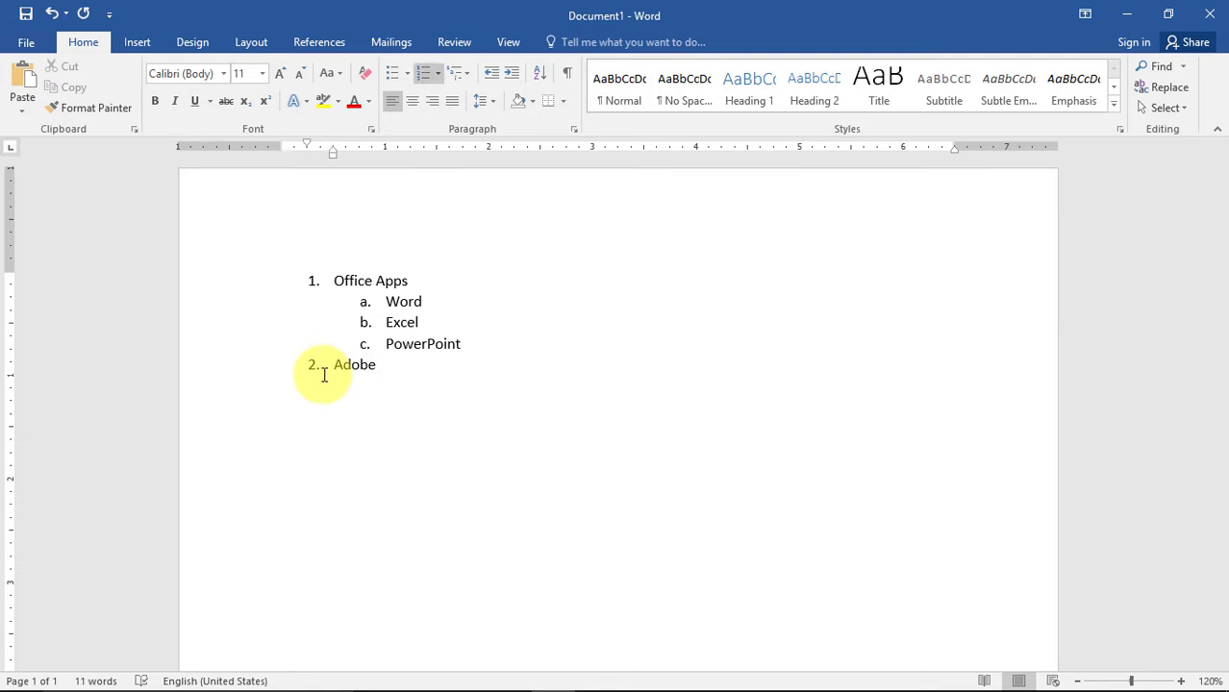
pyautogui.write('A')
pyautogui.write('pps')
pyautogui.press('Return')
# - Add Photoshop and InDesgin as lettered sub-items under Adobe Apps
pyautogui.press('Tab')
pyautogui.write('Photi')
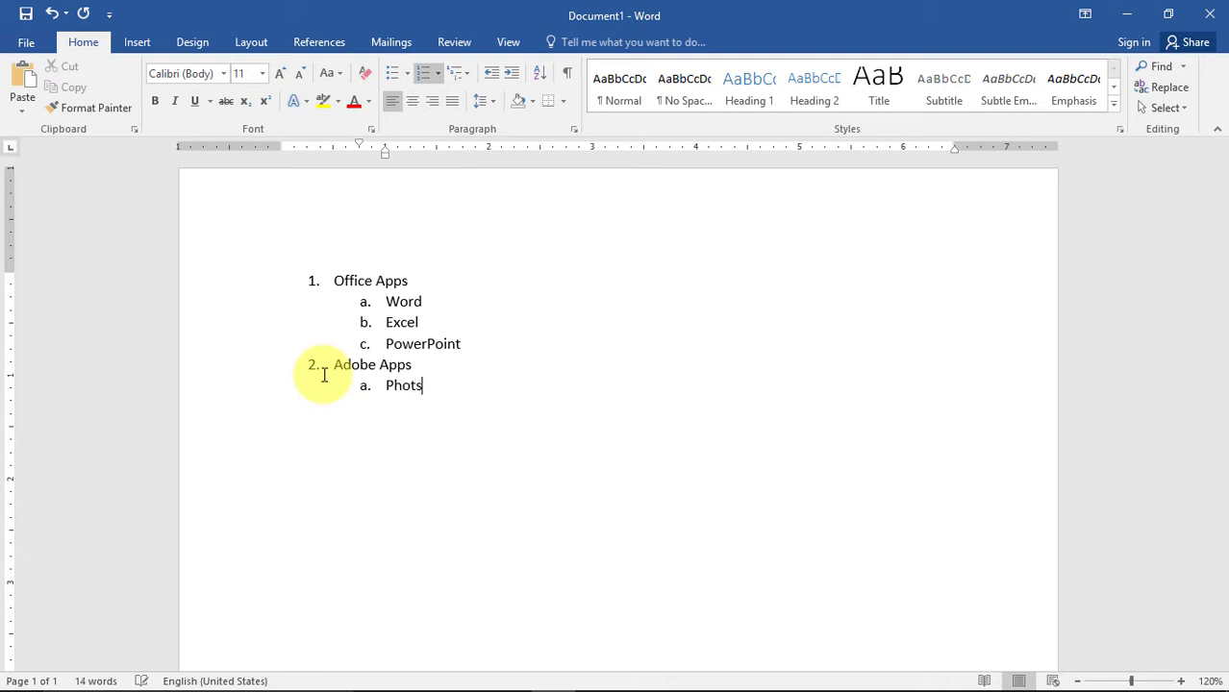
pyautogui.press('BackSpace')
pyautogui.write('osho')
pyautogui.write('p')
pyautogui.press('Return')
pyautogui.write('I')
pyautogui.write('nDes')
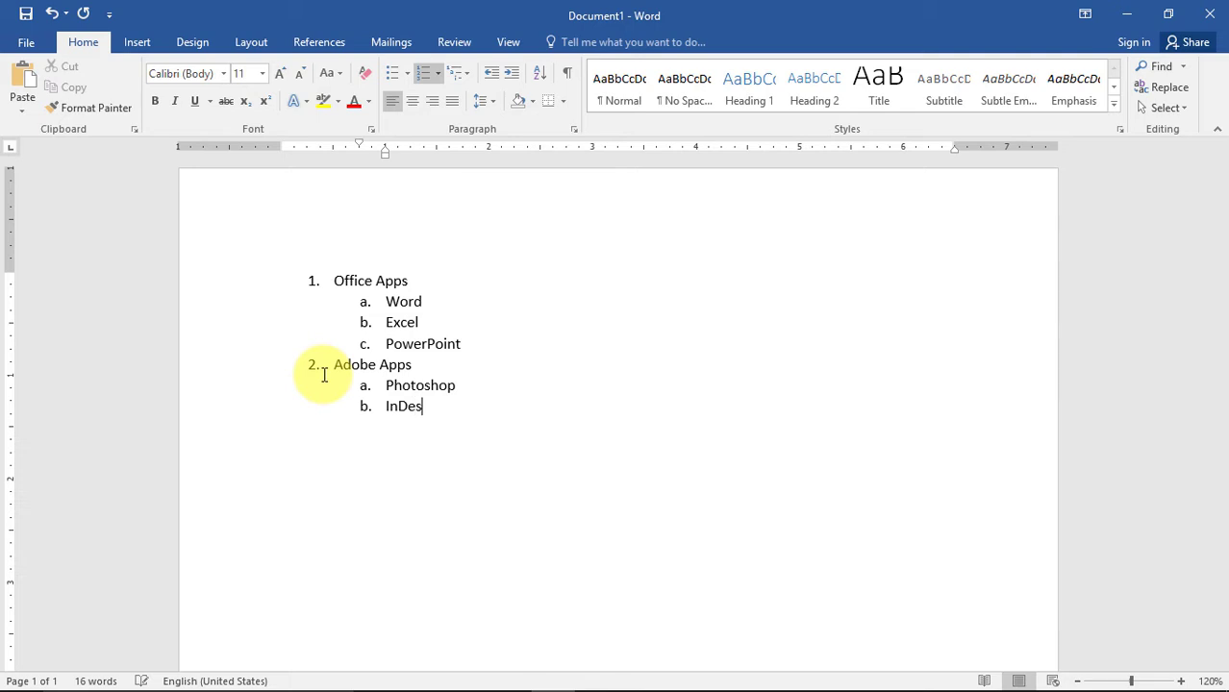
pyautogui.write('gin')
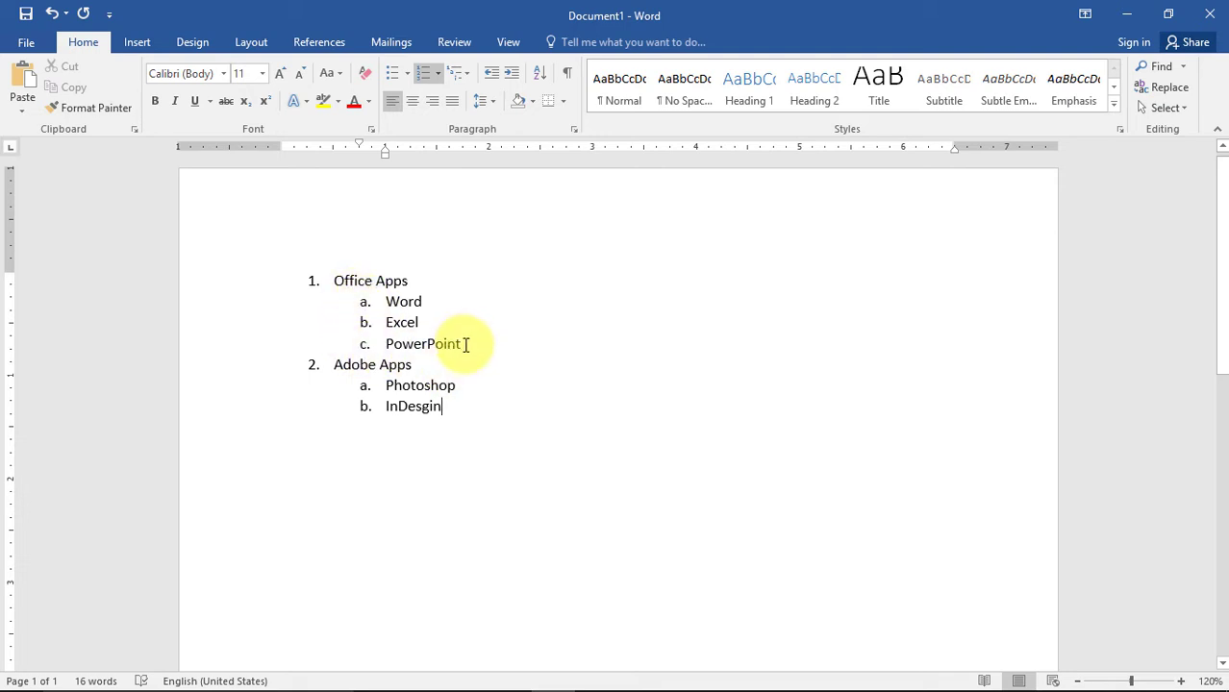
# - Apply the window-symbol bullet to the Word, Excel and PowerPoint sub-items
pyautogui.moveTo(466, 344)
pyautogui.mouseDown()
pyautogui.moveTo(371, 321)
pyautogui.moveTo(353, 297)
pyautogui.mouseUp()
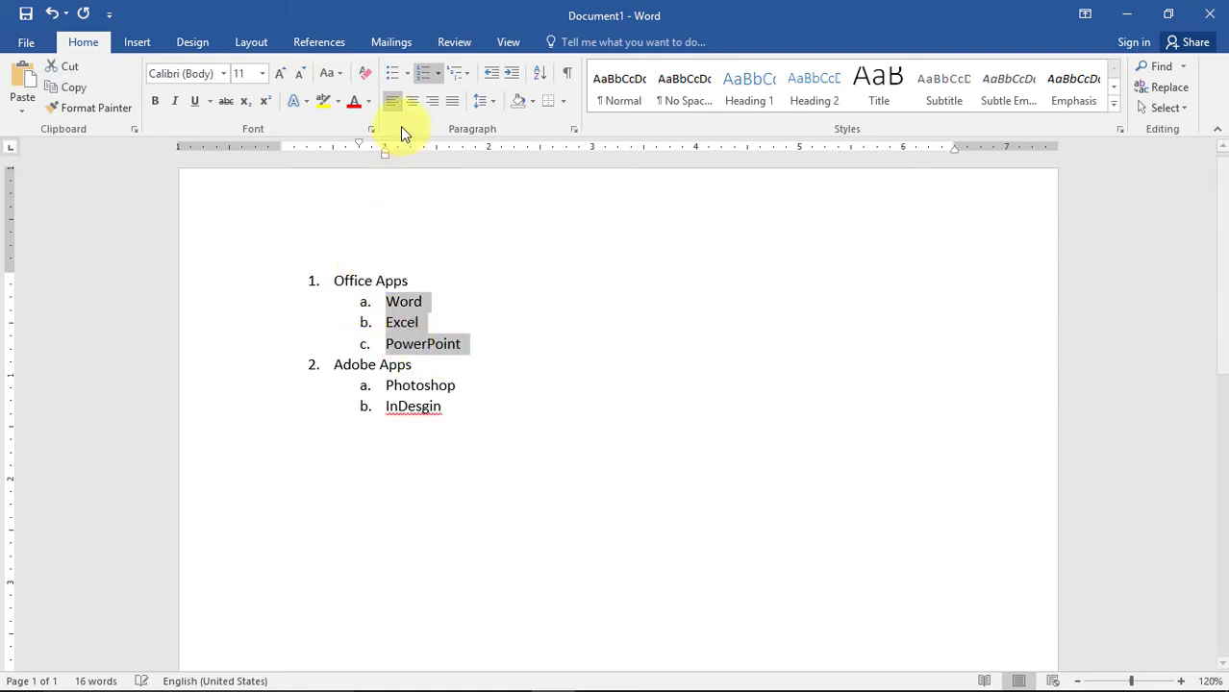
pyautogui.click(406, 72)
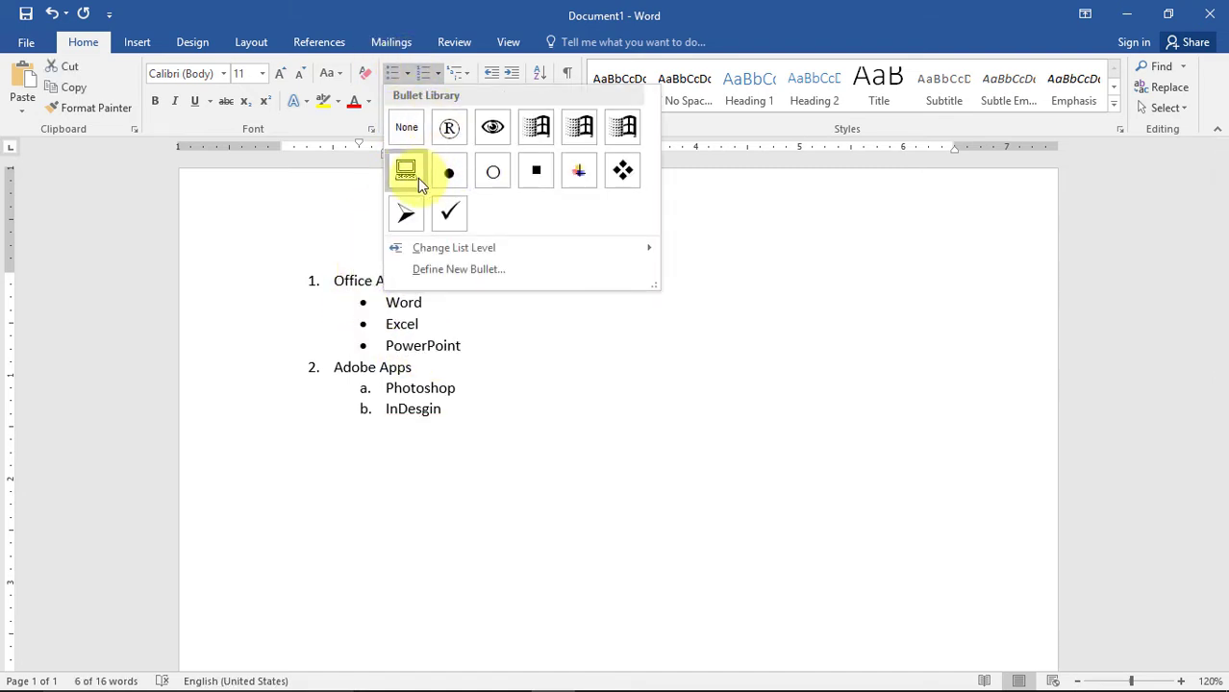
pyautogui.click(536, 128)
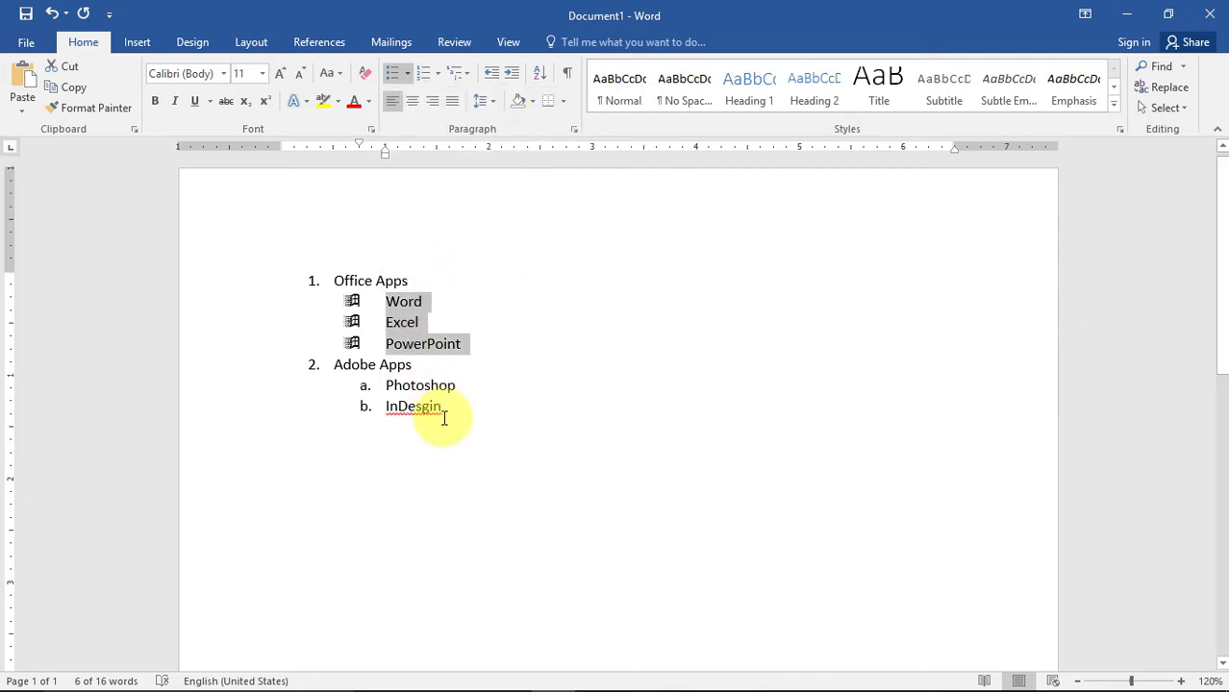
# - Select Photoshop and InDesgin and start defining a new custom bullet for them
pyautogui.moveTo(443, 419); pyautogui.dragTo(364, 385)
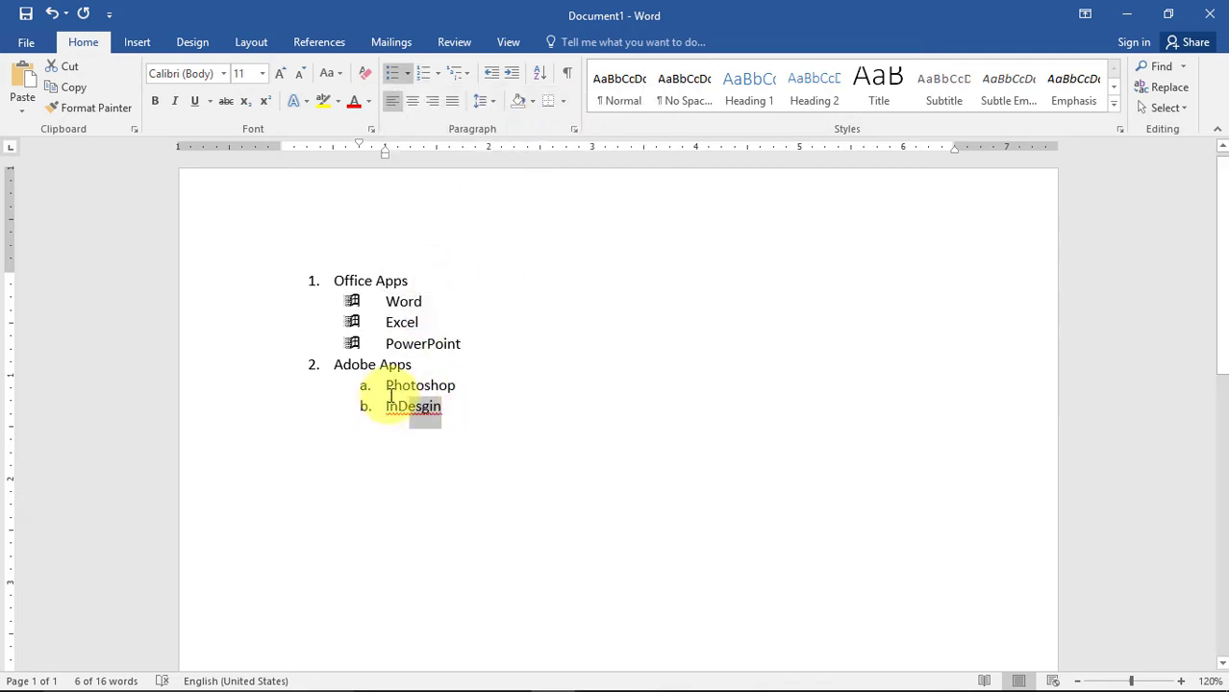
pyautogui.click(408, 79)
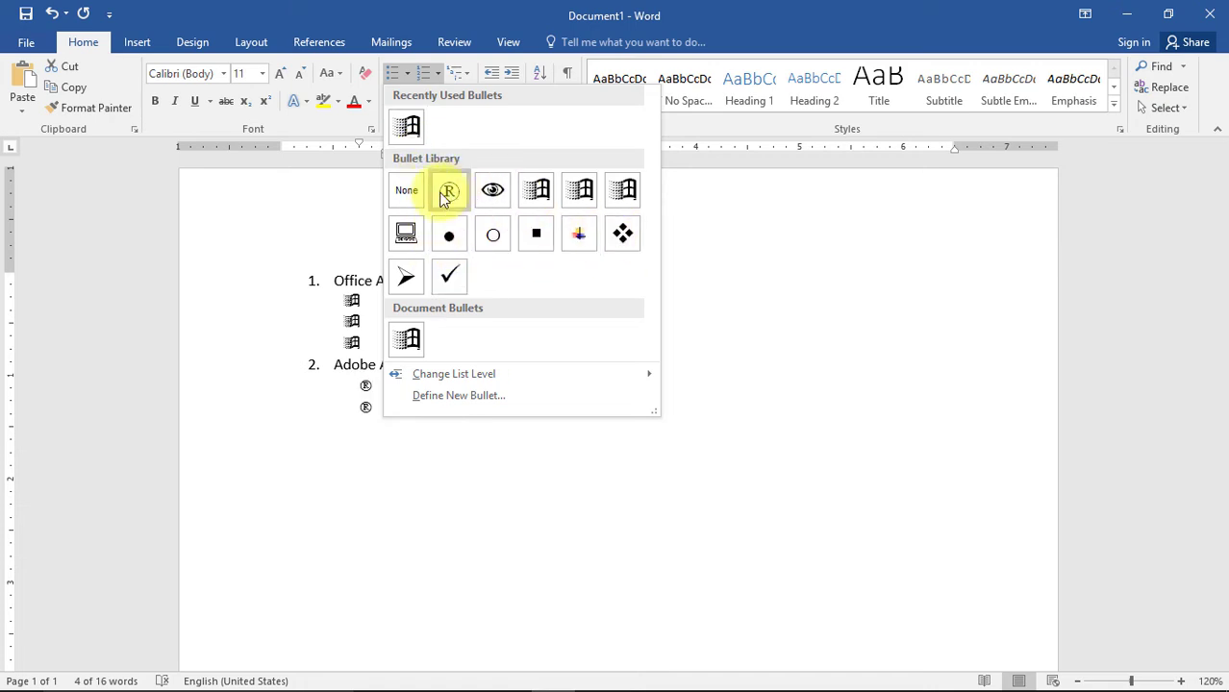
pyautogui.click(468, 398)
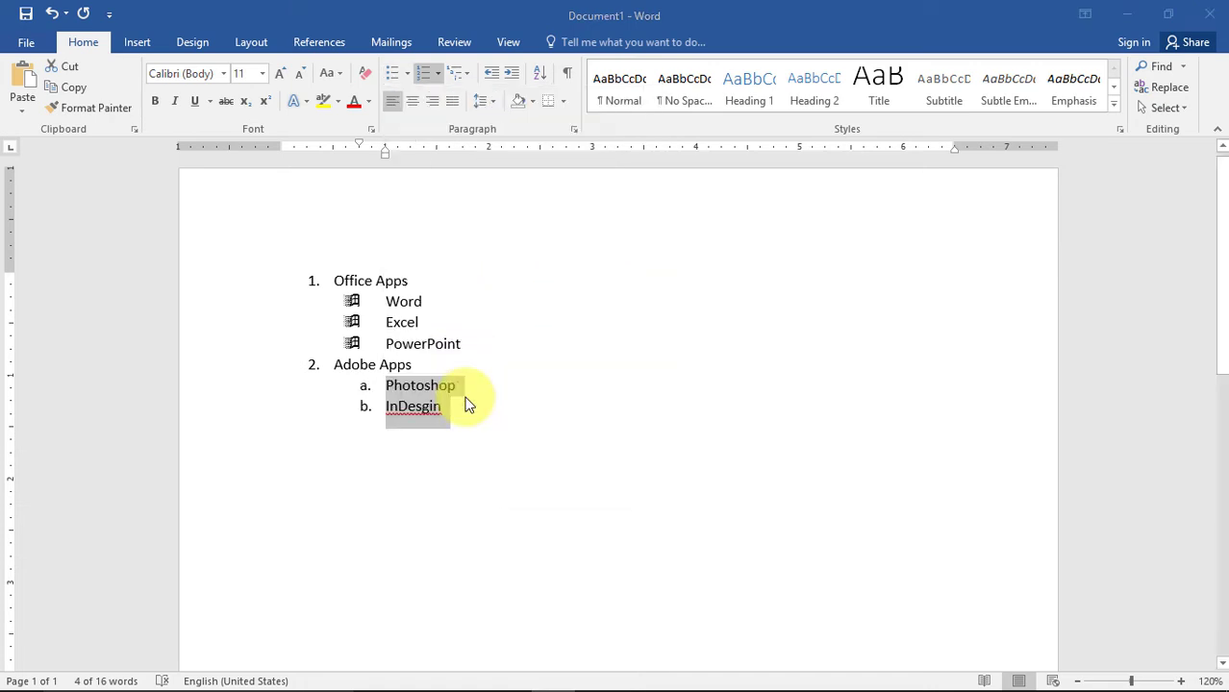
# - In the bullet symbol picker, choose the Wingdings font after briefly trying Webdings
pyautogui.click(541, 232)
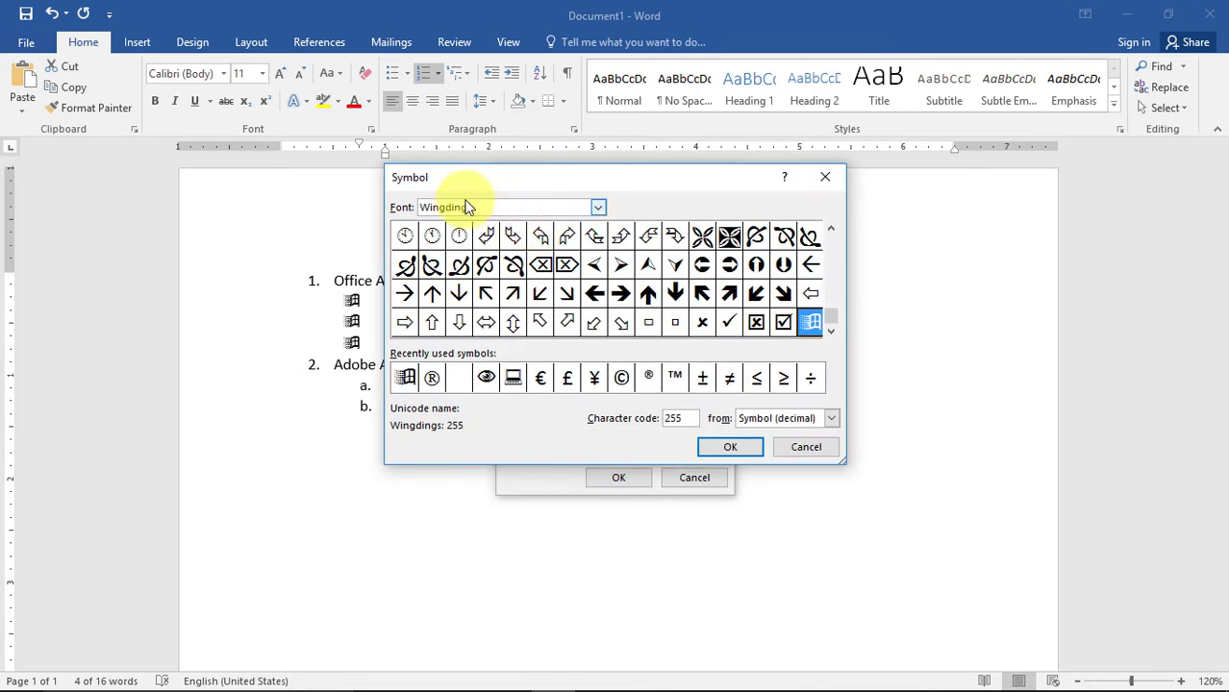
pyautogui.click(598, 209)
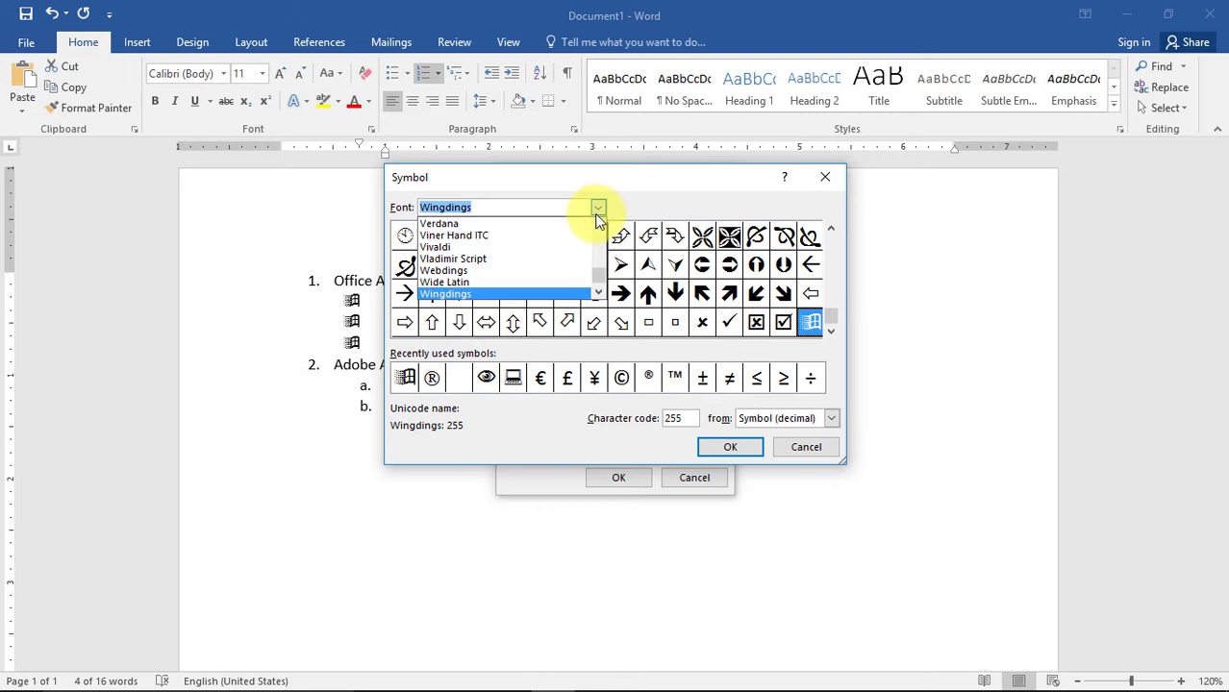
pyautogui.click(500, 271)
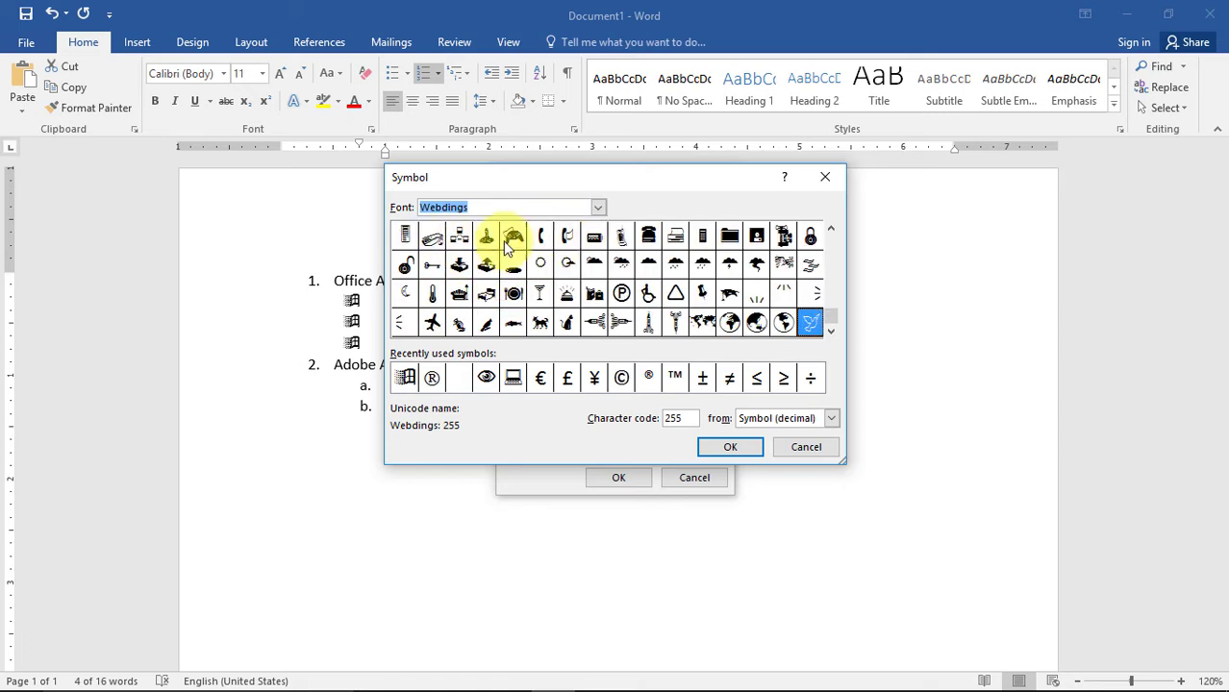
pyautogui.click(597, 208)
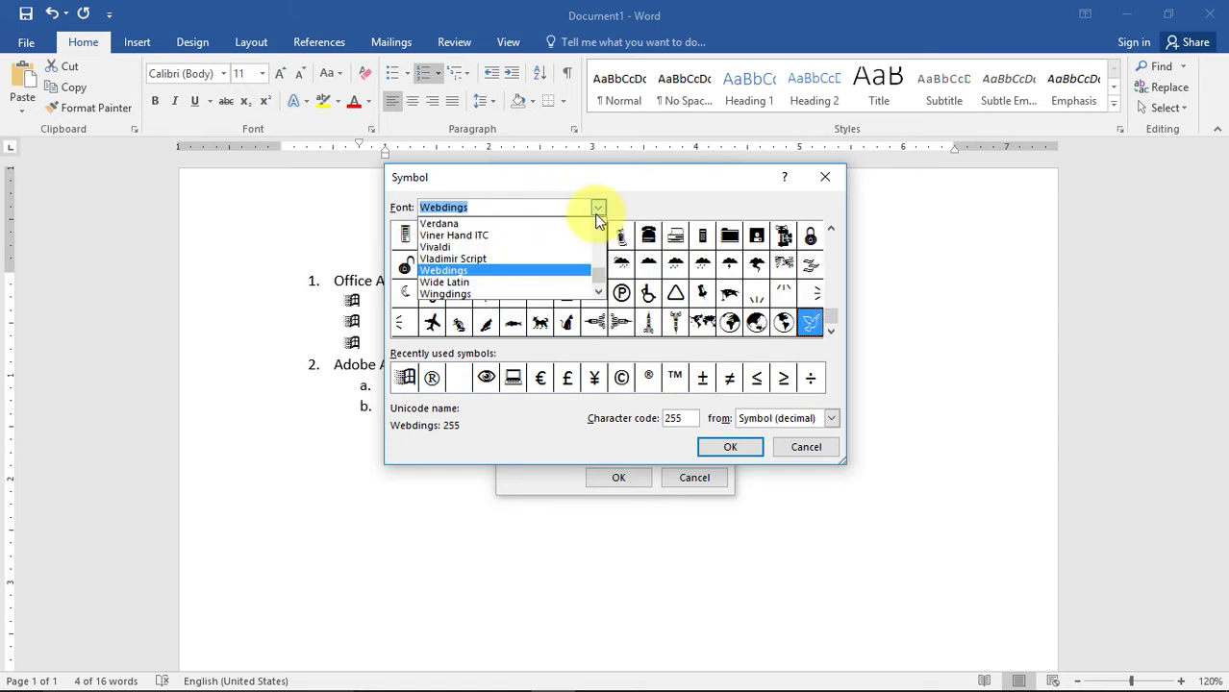
pyautogui.click(500, 294)
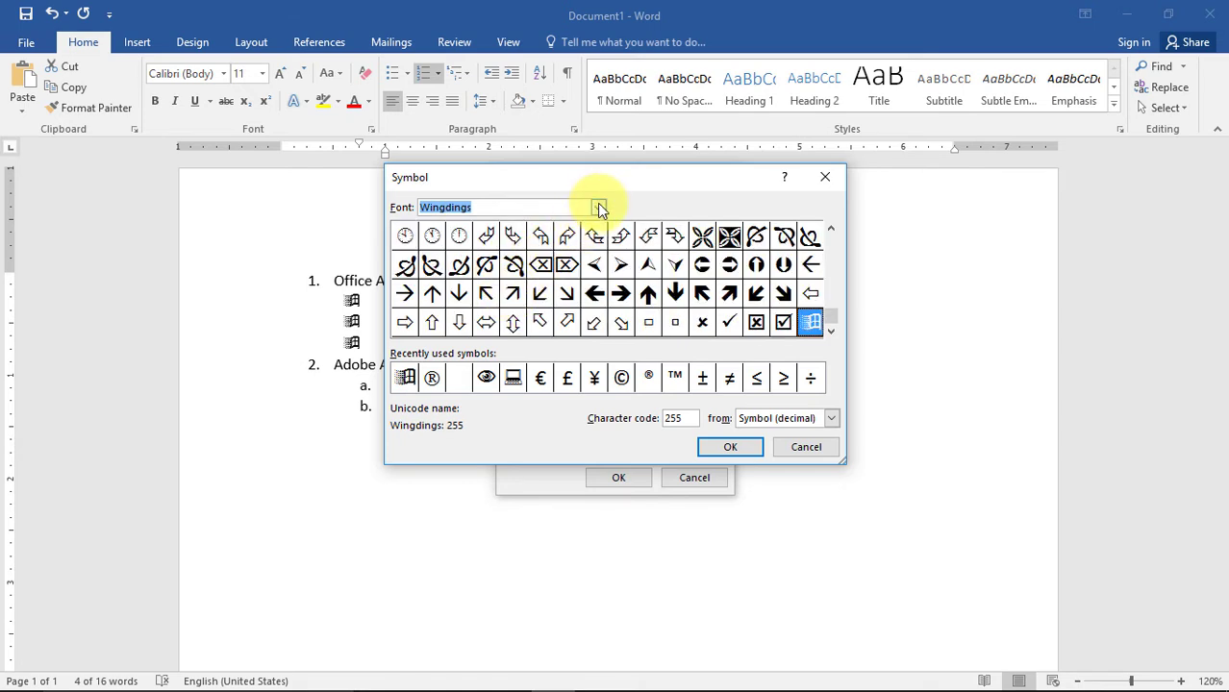
pyautogui.click(599, 207)
pyautogui.scroll(-1, 576, 274)
pyautogui.scroll(-1, 576, 274)
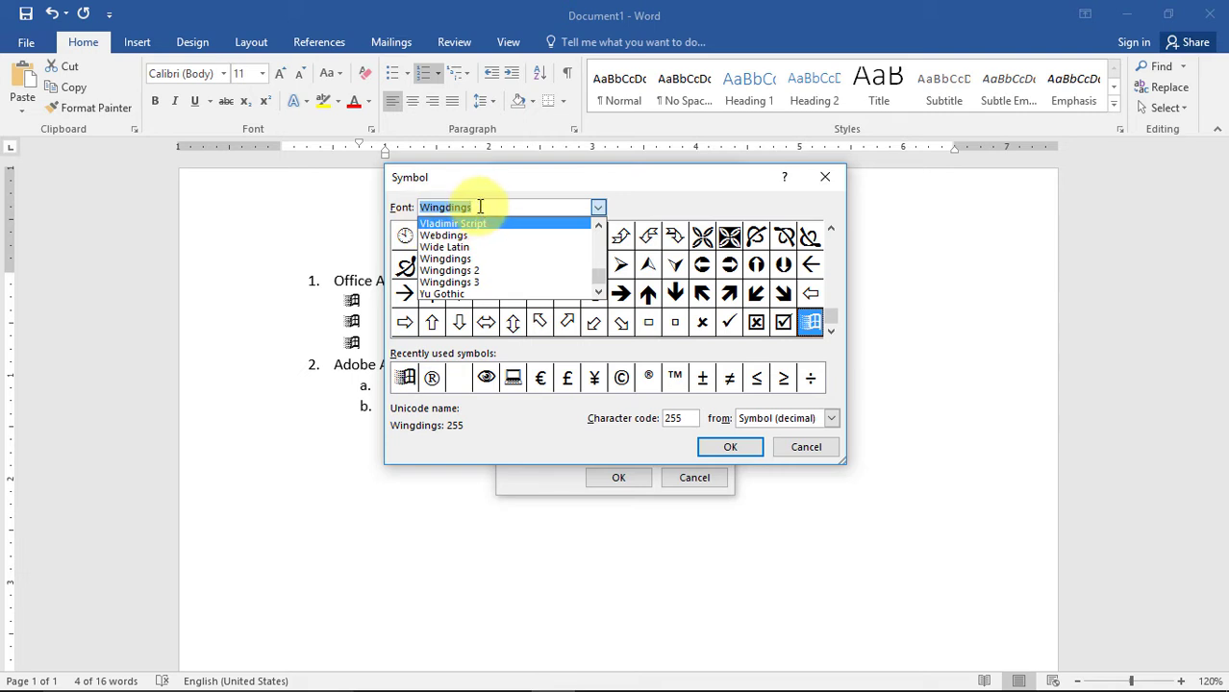
pyautogui.click(482, 259)
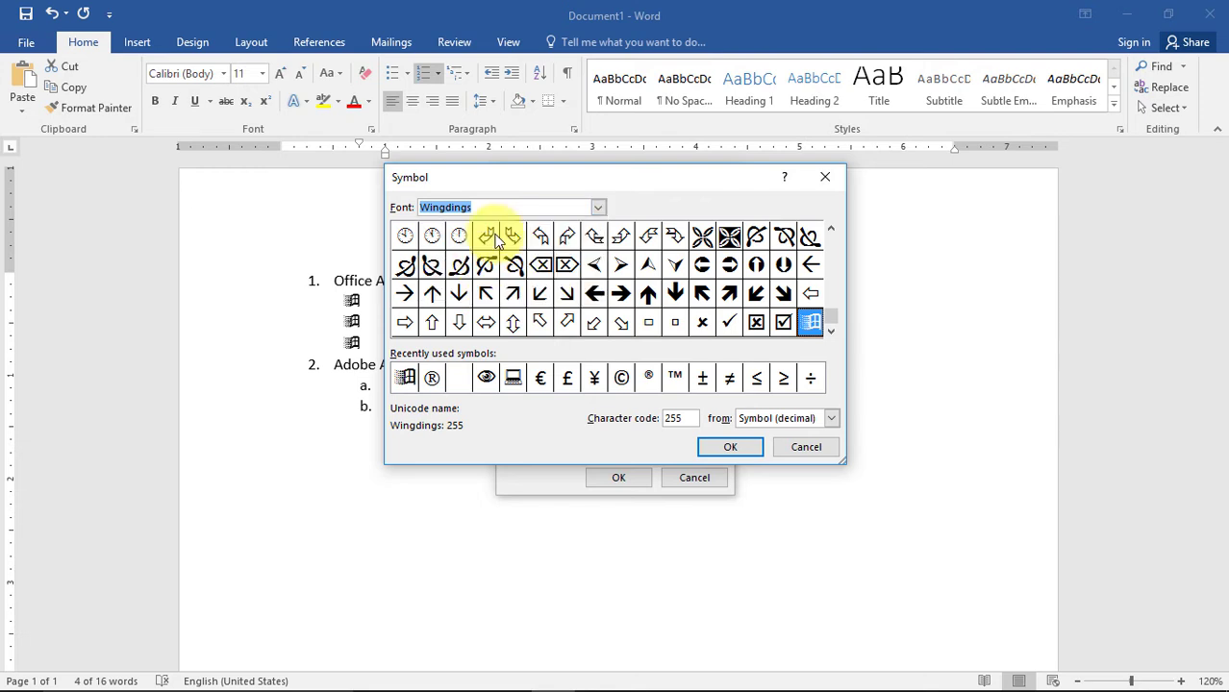
# - Apply Wingdings character 255, the window symbol, as the Photoshop and InDesgin bullet
pyautogui.click(810, 324)
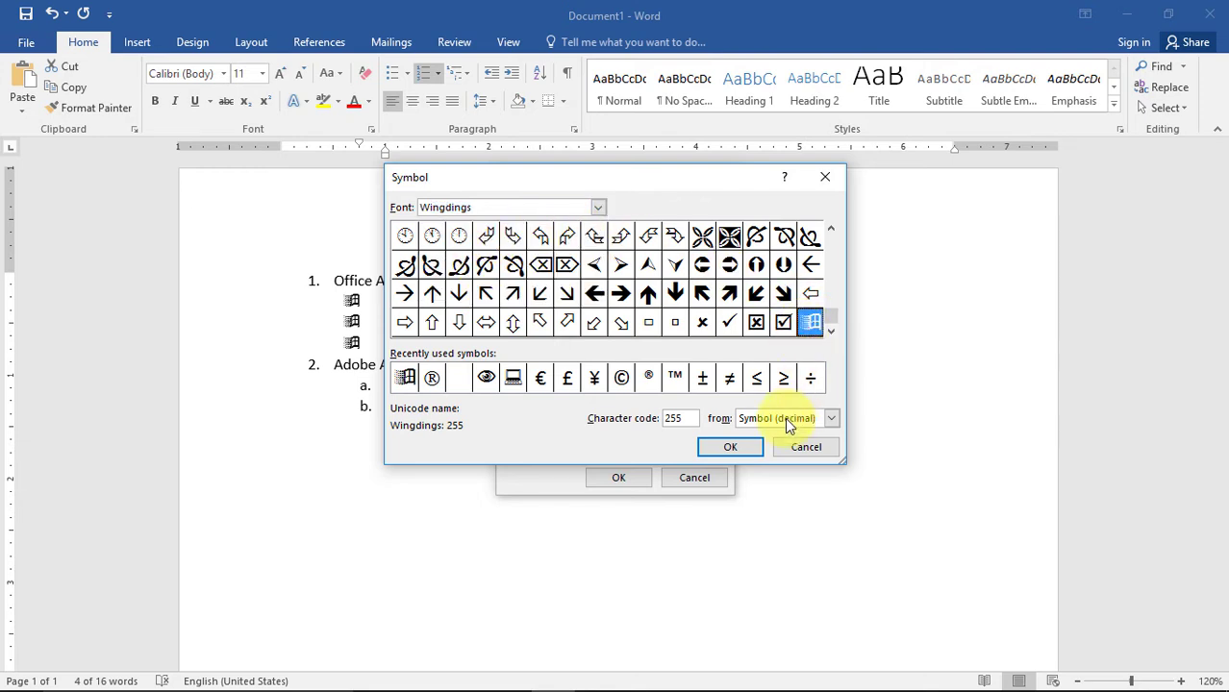
pyautogui.click(733, 448)
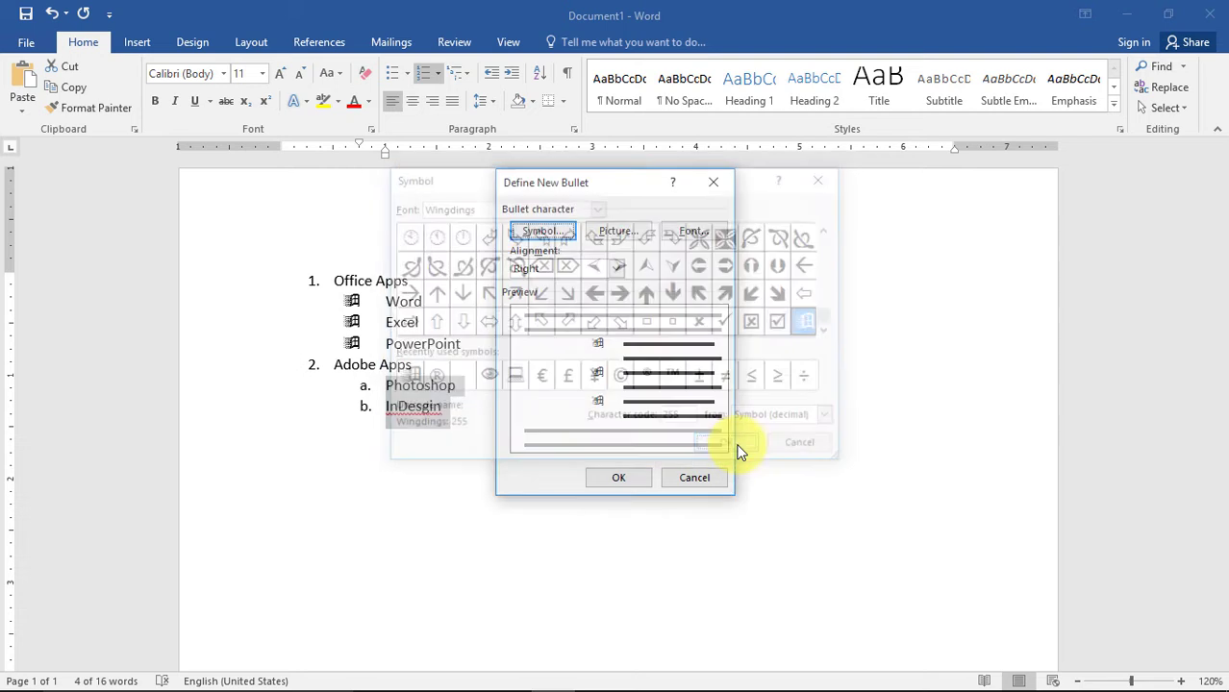
pyautogui.click(619, 478)
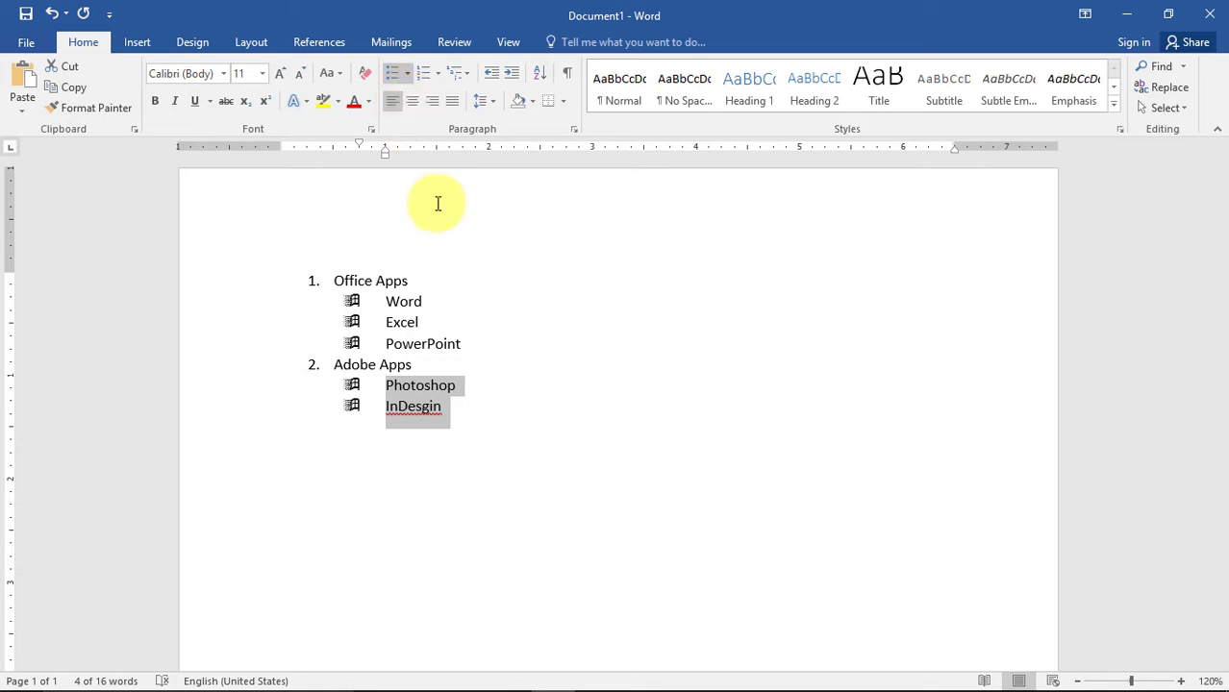
pyautogui.click(455, 420)
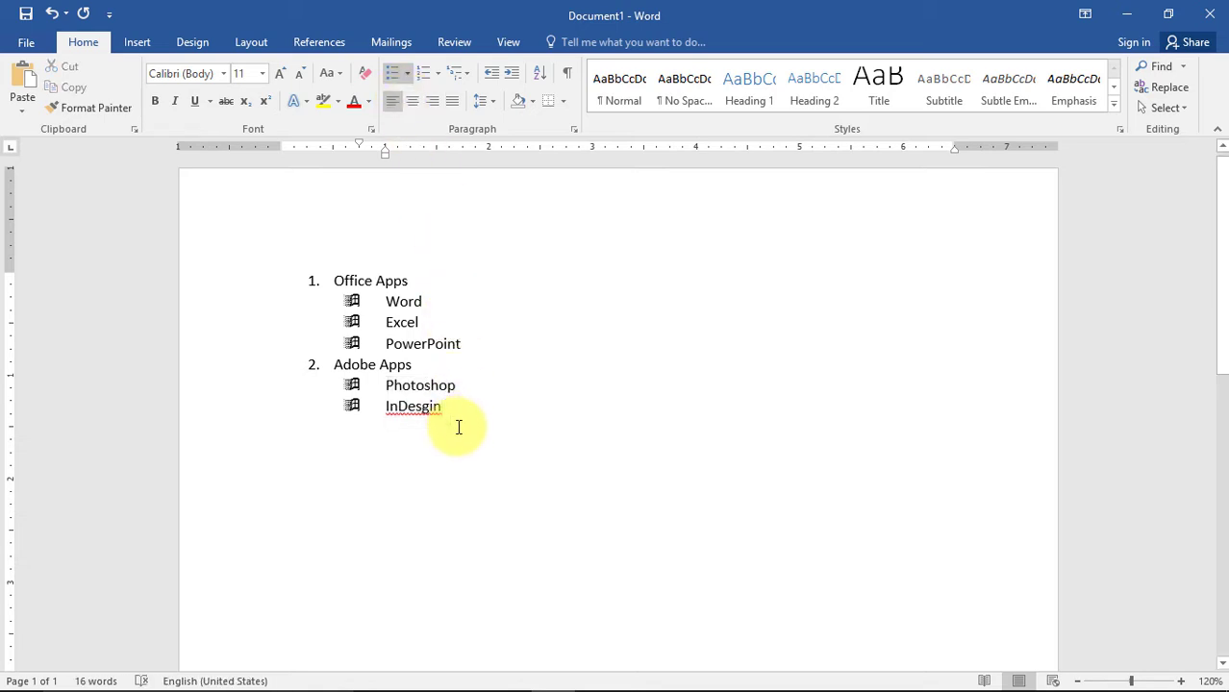
# - Renumber the whole list in the 1) a) i) multilevel style, then select all the text
pyautogui.moveTo(451, 423); pyautogui.dragTo(313, 279)
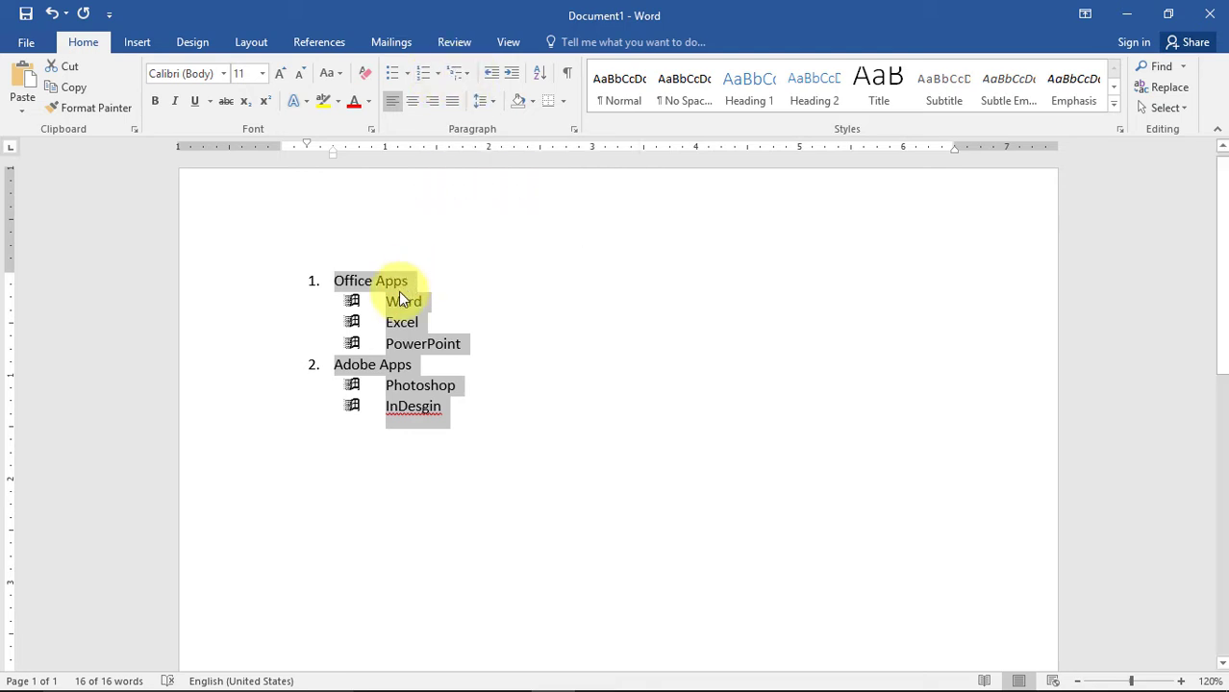
pyautogui.click(468, 77)
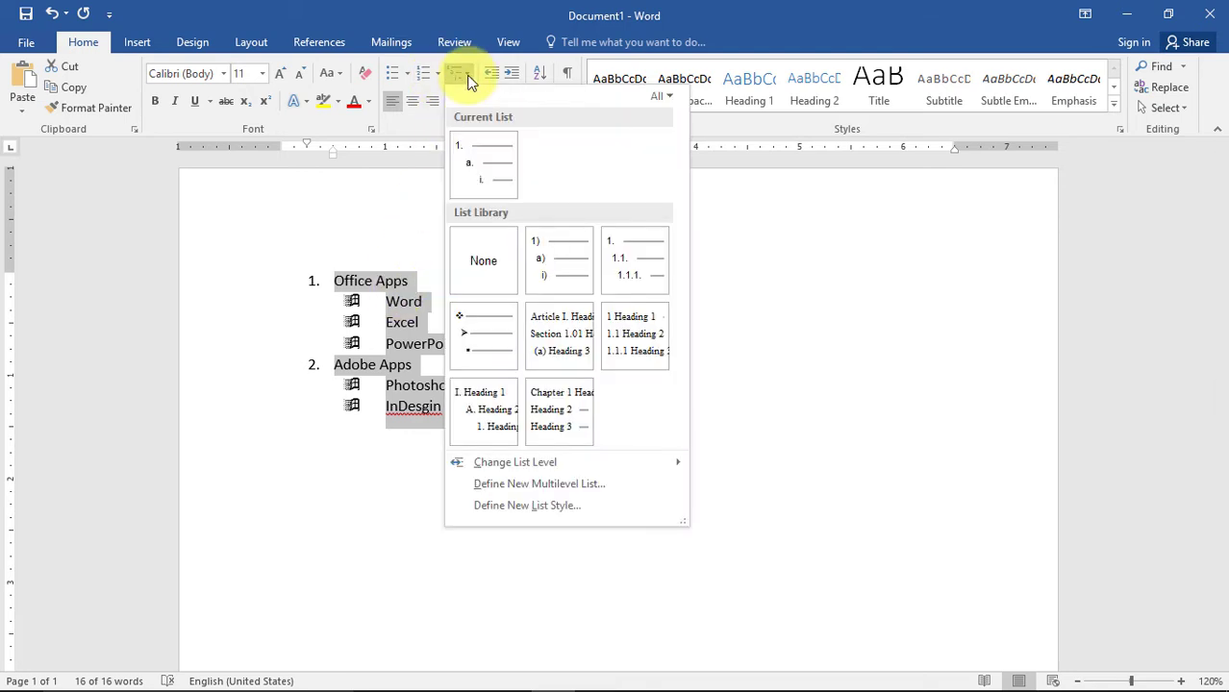
pyautogui.moveTo(558, 260)
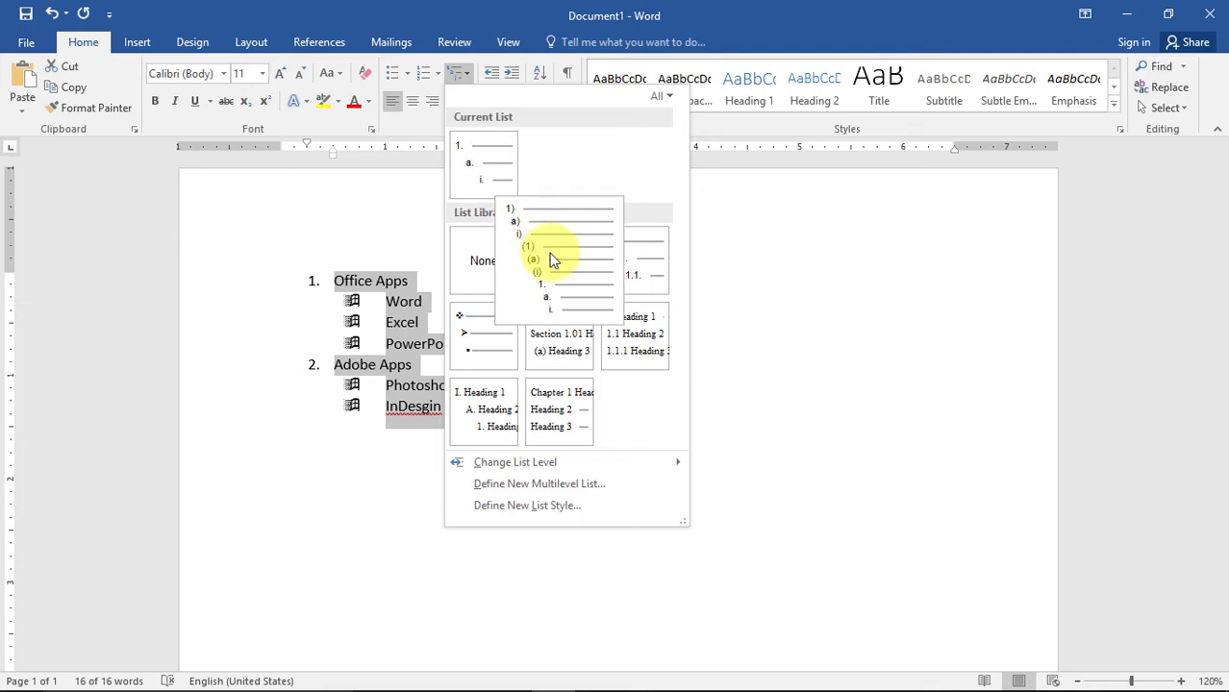
pyautogui.click(549, 253)
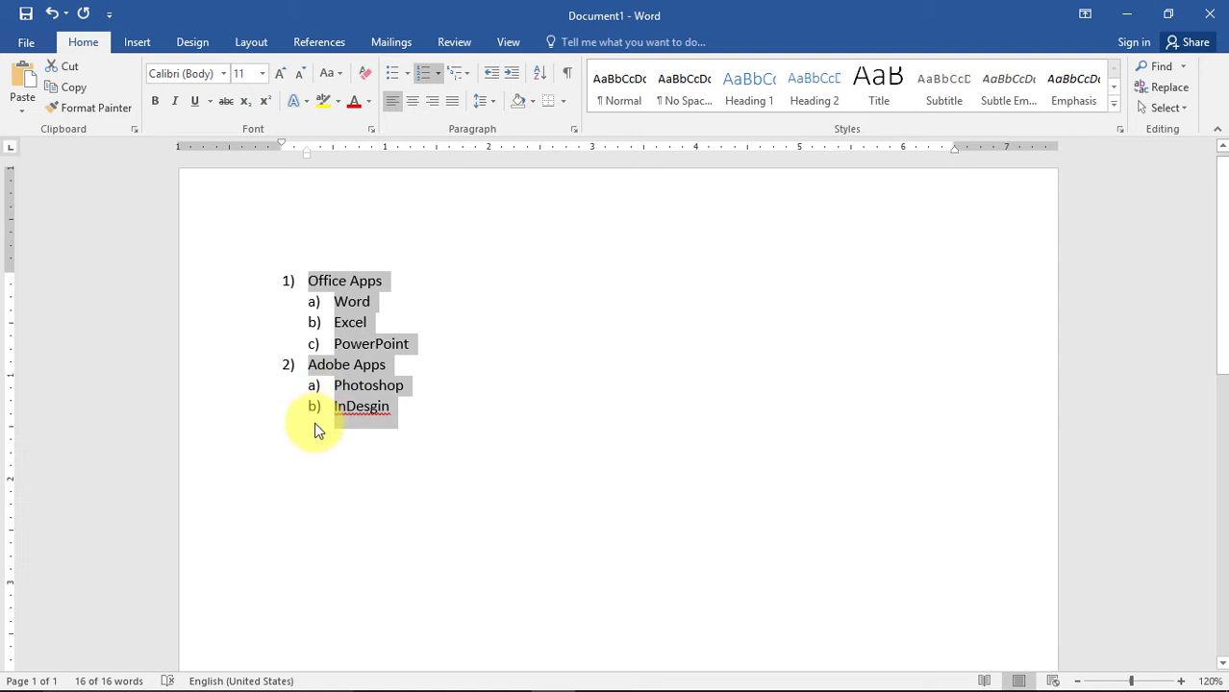
pyautogui.click(377, 423)
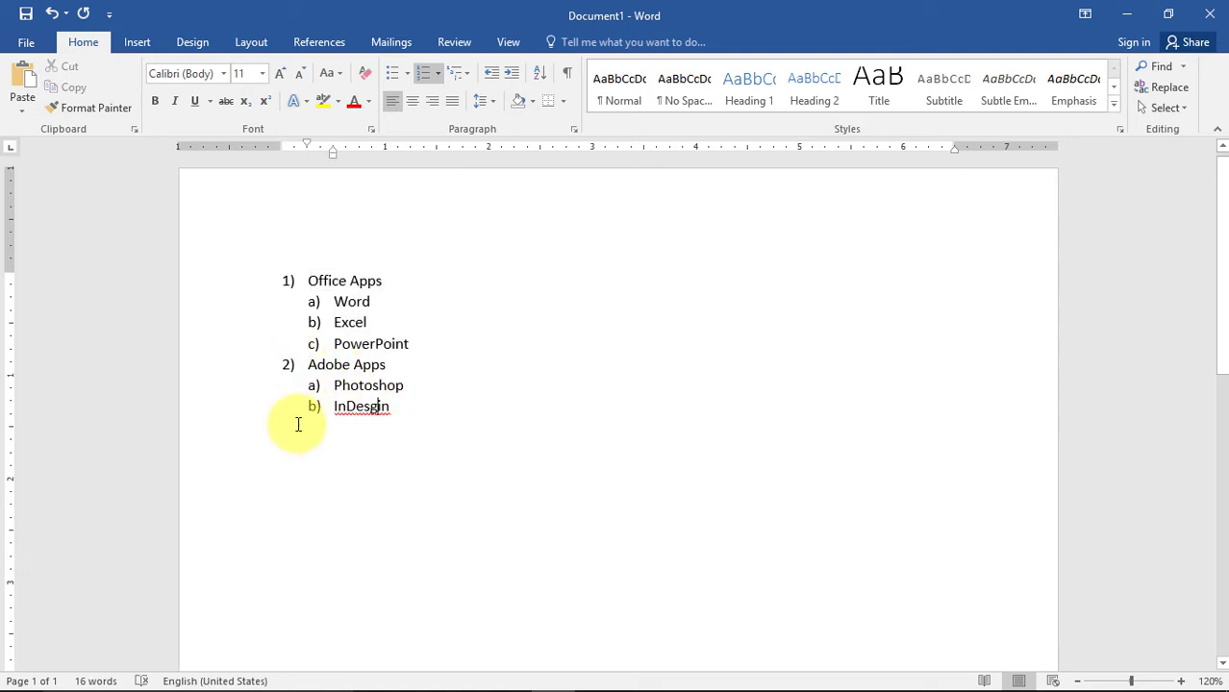
pyautogui.click(392, 407)
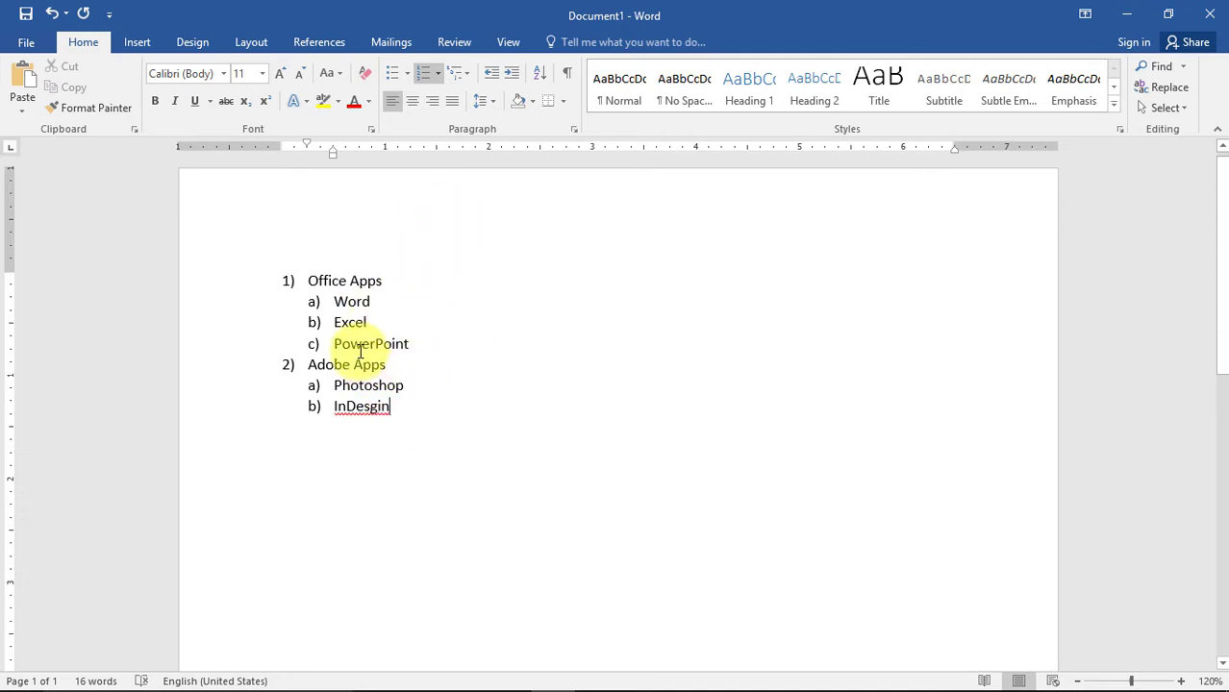
pyautogui.hotkey('ctrl', 'a')
# - Replace the list with =rand() sample paragraphs and add a 'Word' heading line above them
pyautogui.press('Delete')
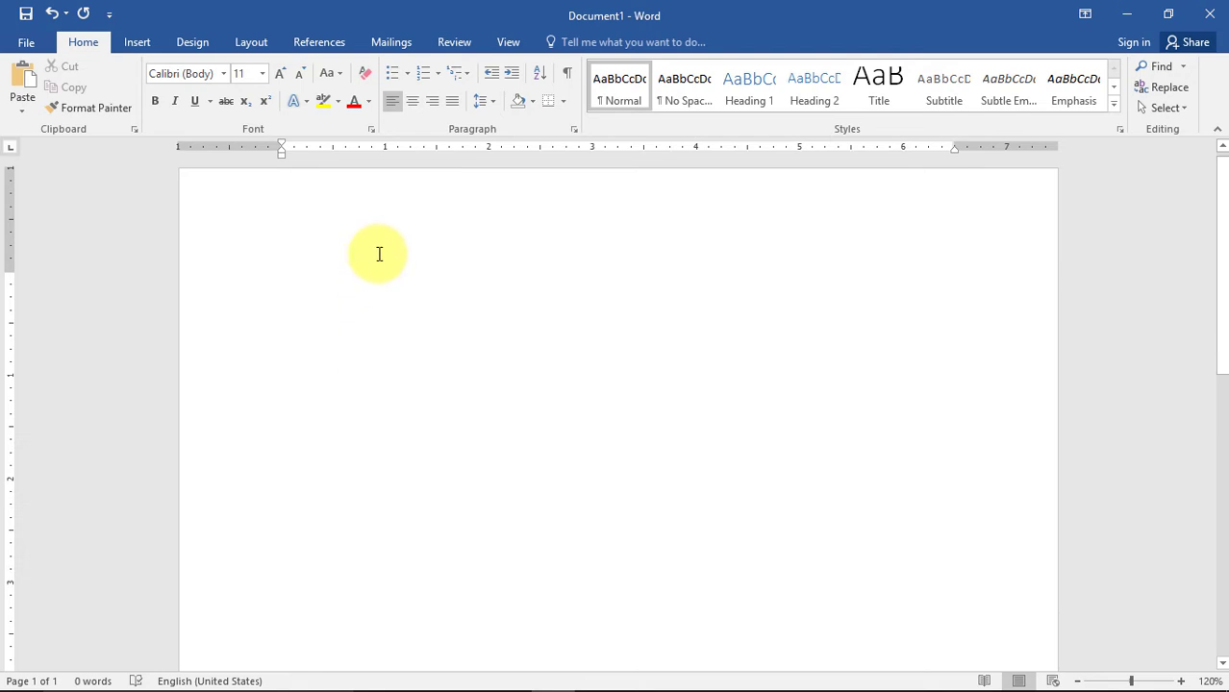
pyautogui.write('=r')
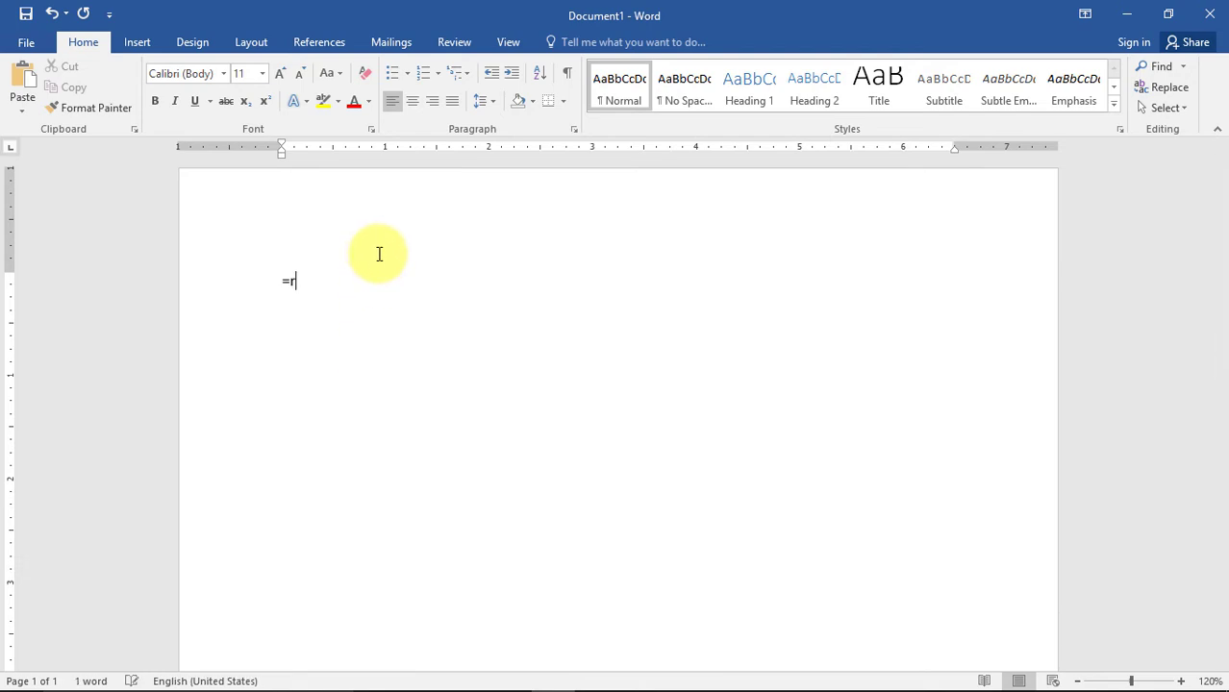
pyautogui.write('a')
pyautogui.write('nd(')
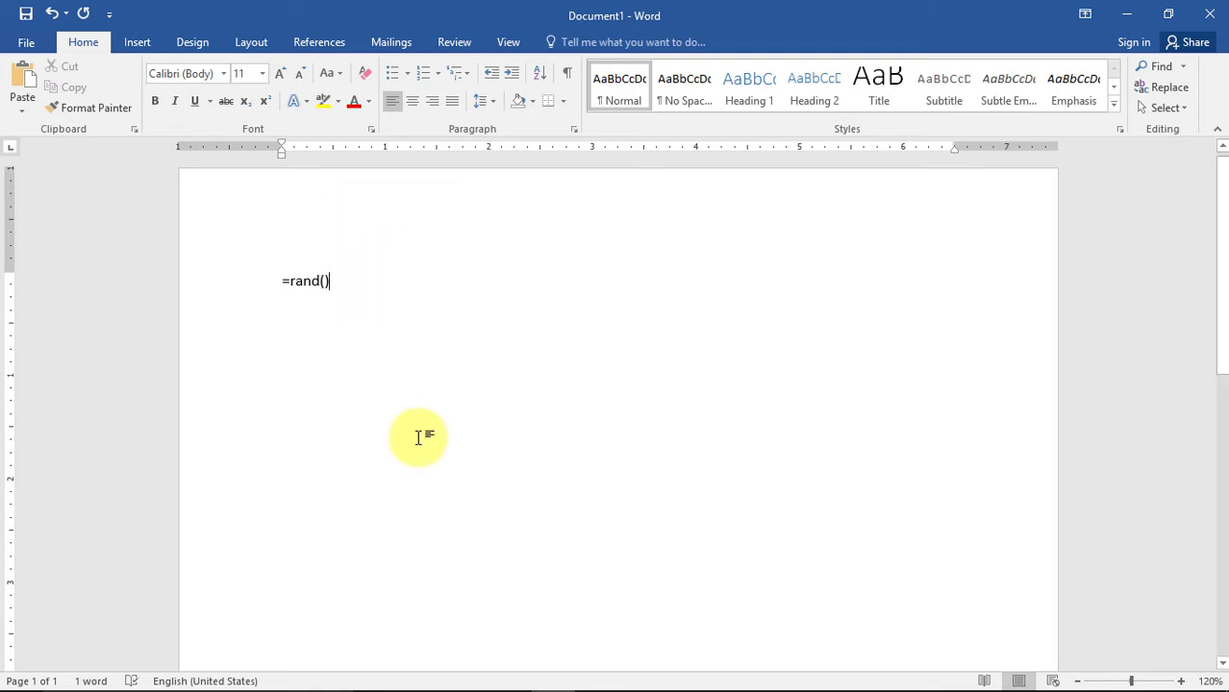
pyautogui.press('Return')
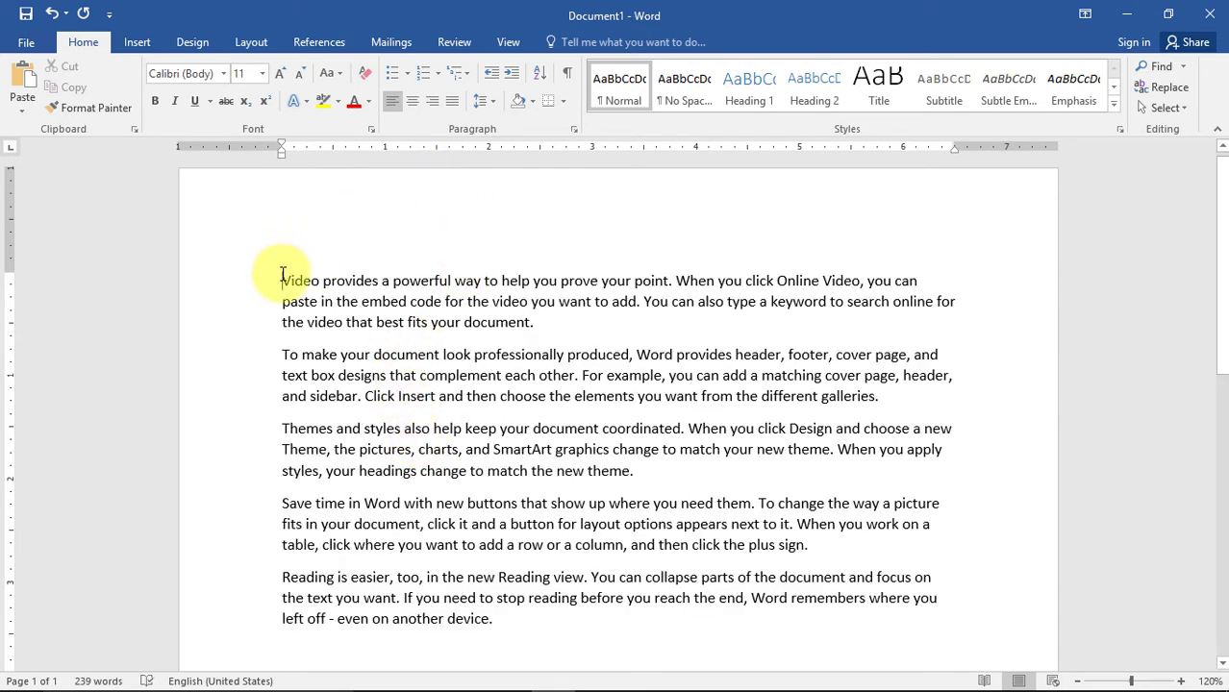
pyautogui.press('Return')
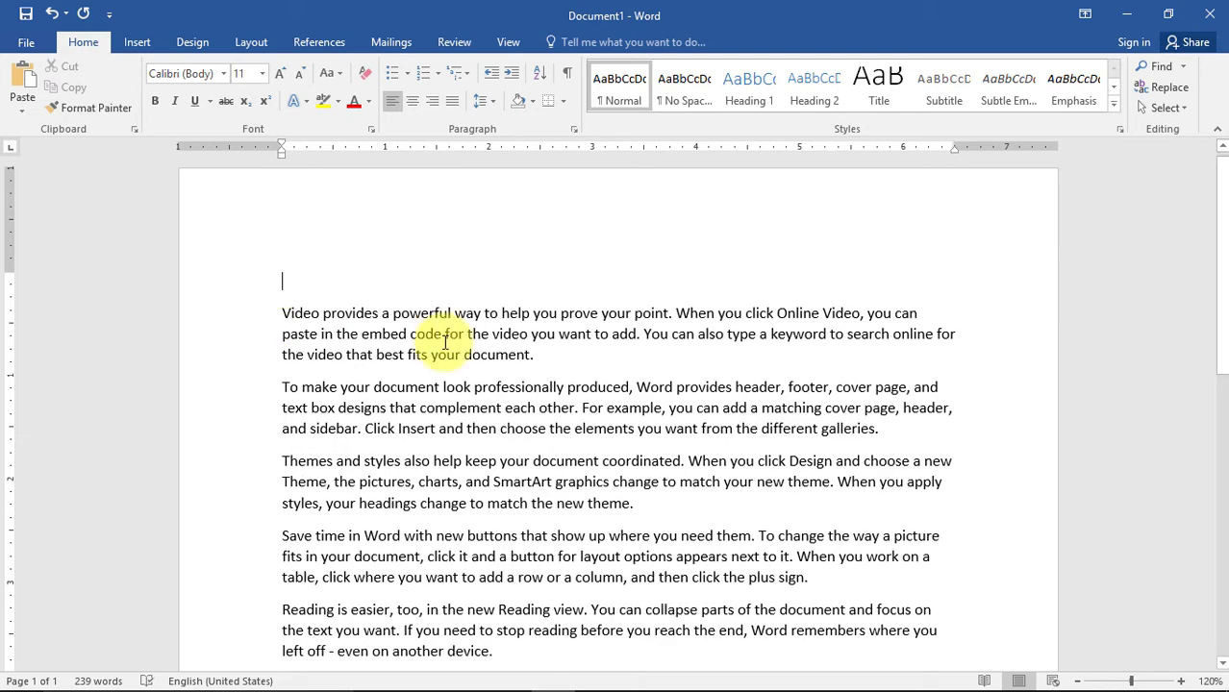
pyautogui.write('W')
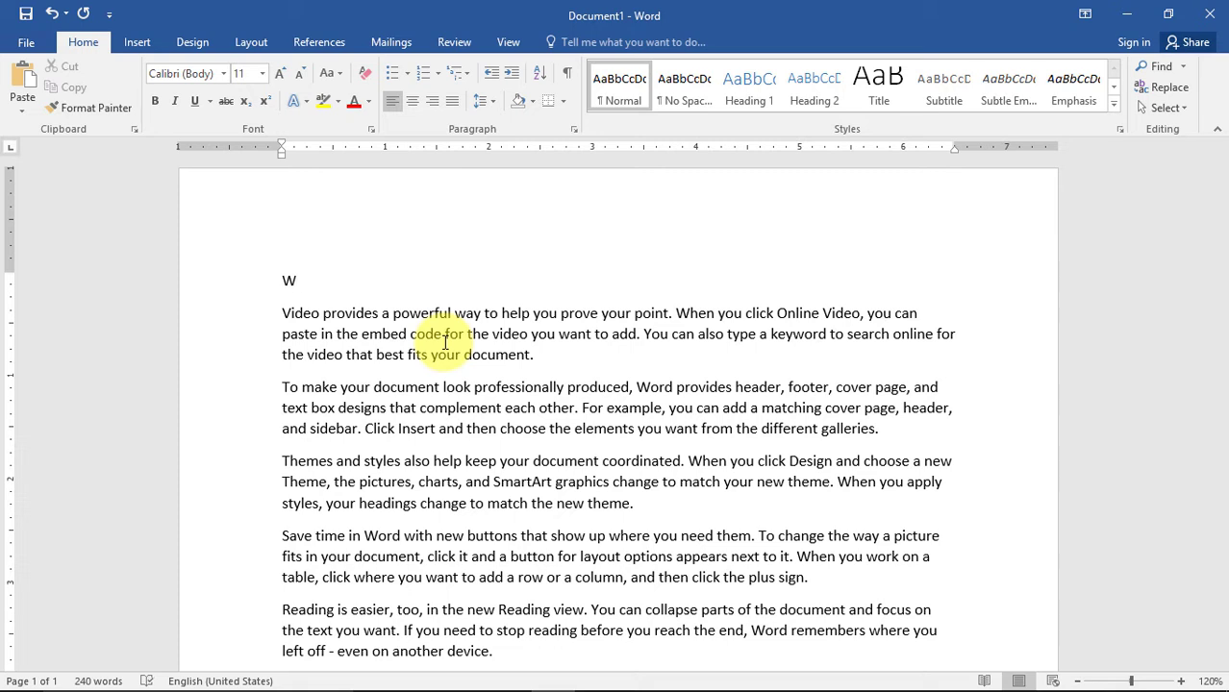
pyautogui.write('pr')
pyautogui.write('ord')
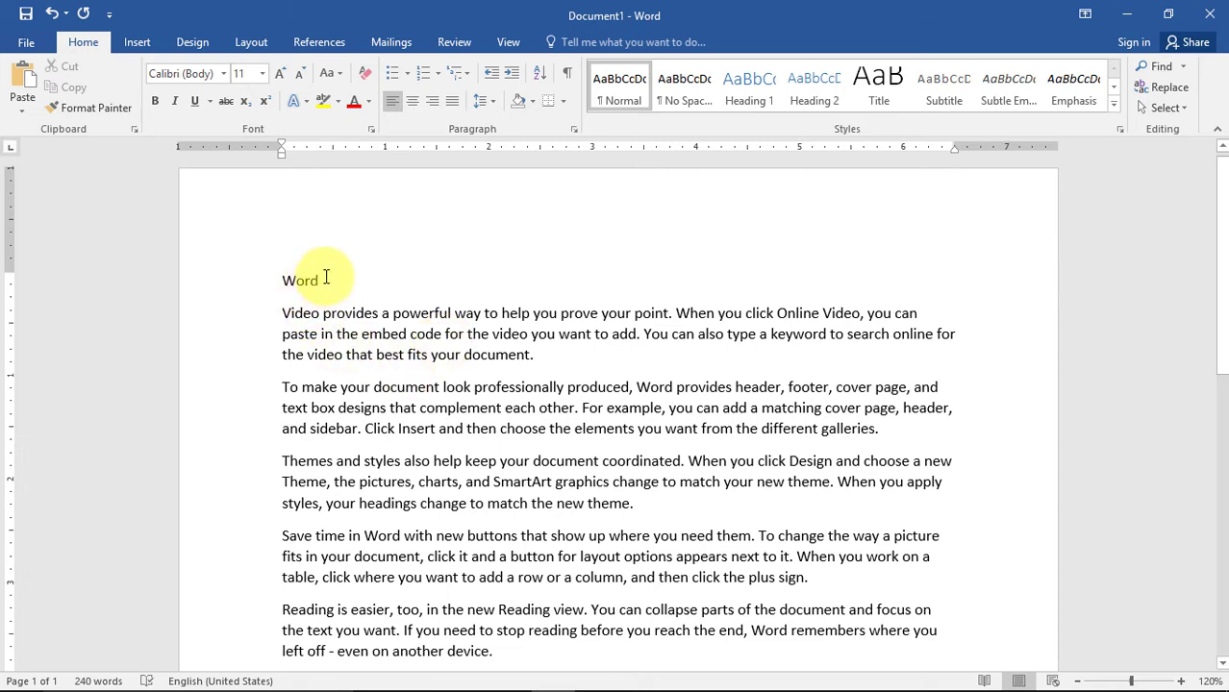
# - Change the heading to all capitals so it reads WORD
pyautogui.moveTo(324, 274); pyautogui.dragTo(229, 272)
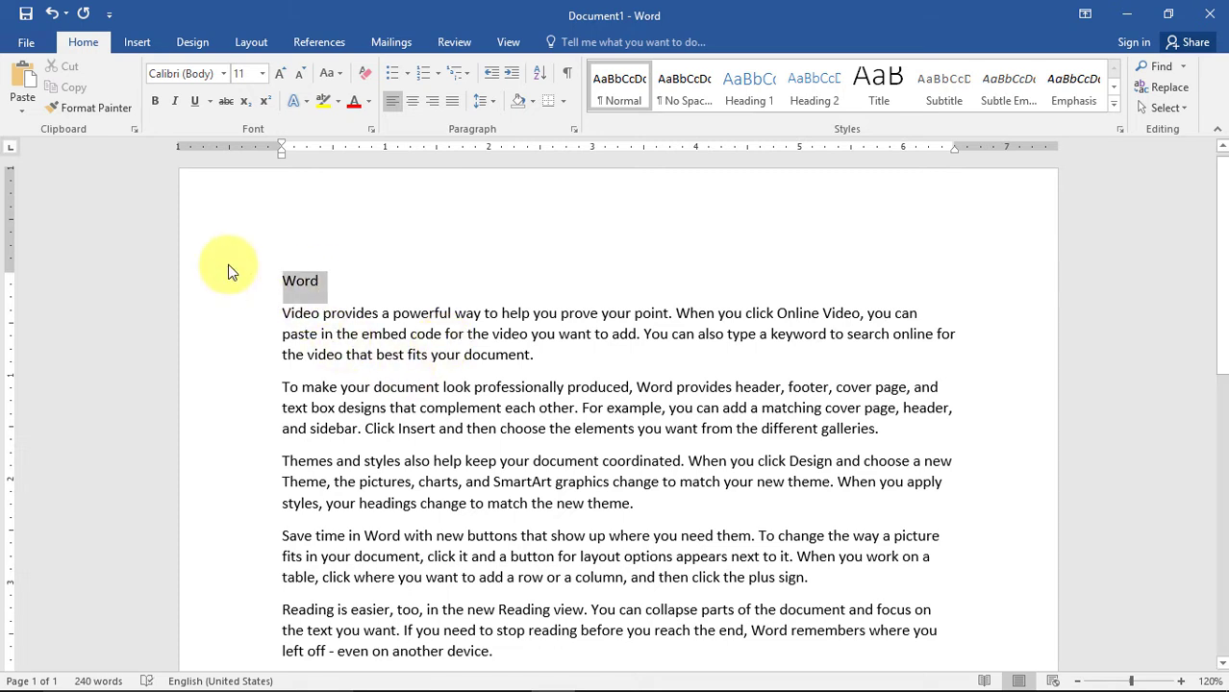
pyautogui.click(329, 72)
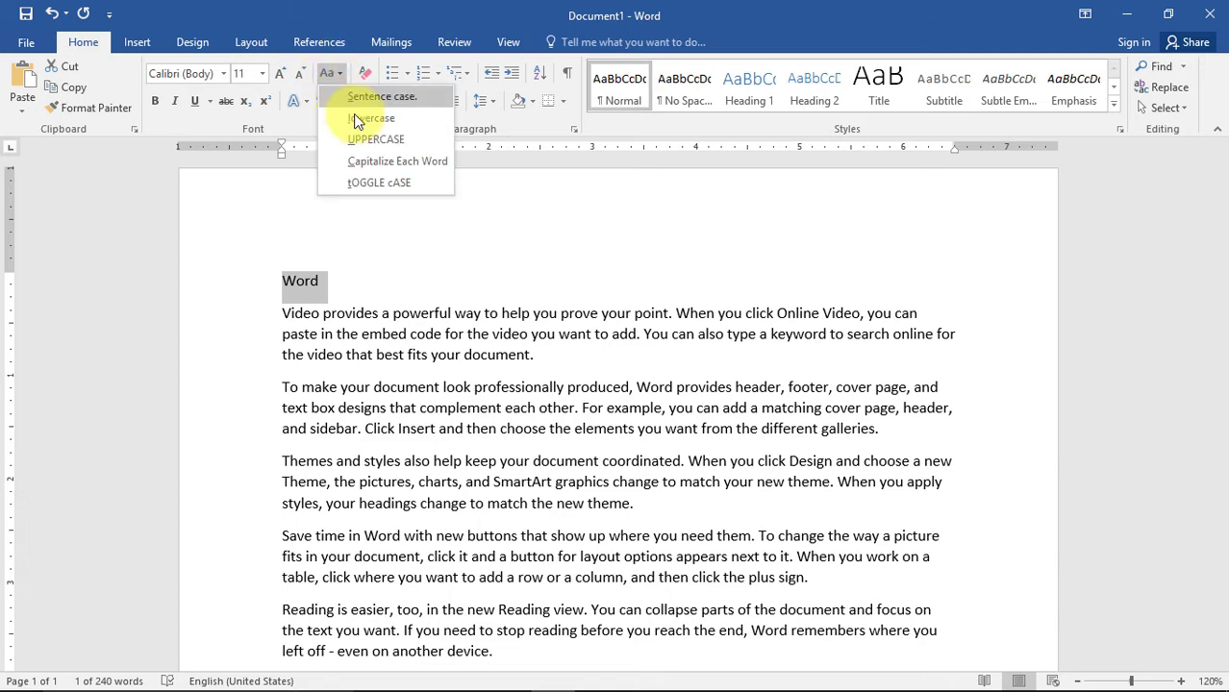
pyautogui.click(361, 144)
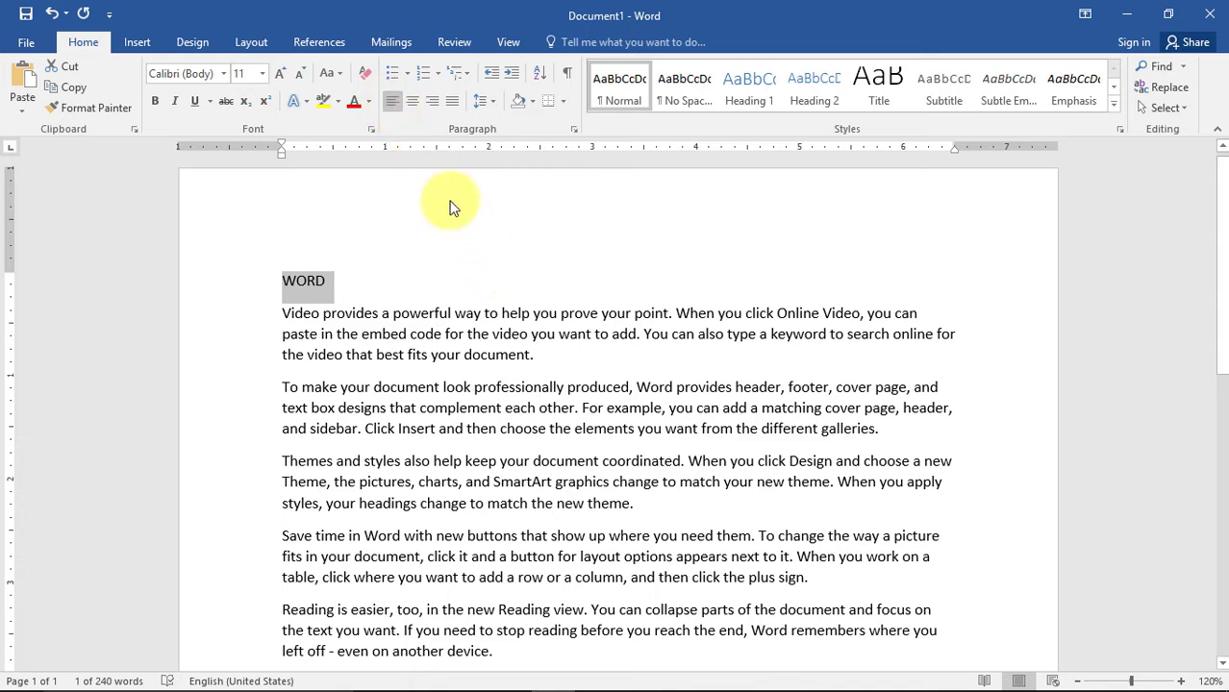
# - Try left, center and right alignment on the WORD heading, finishing centered
pyautogui.hotkey('ctrl', 'l')
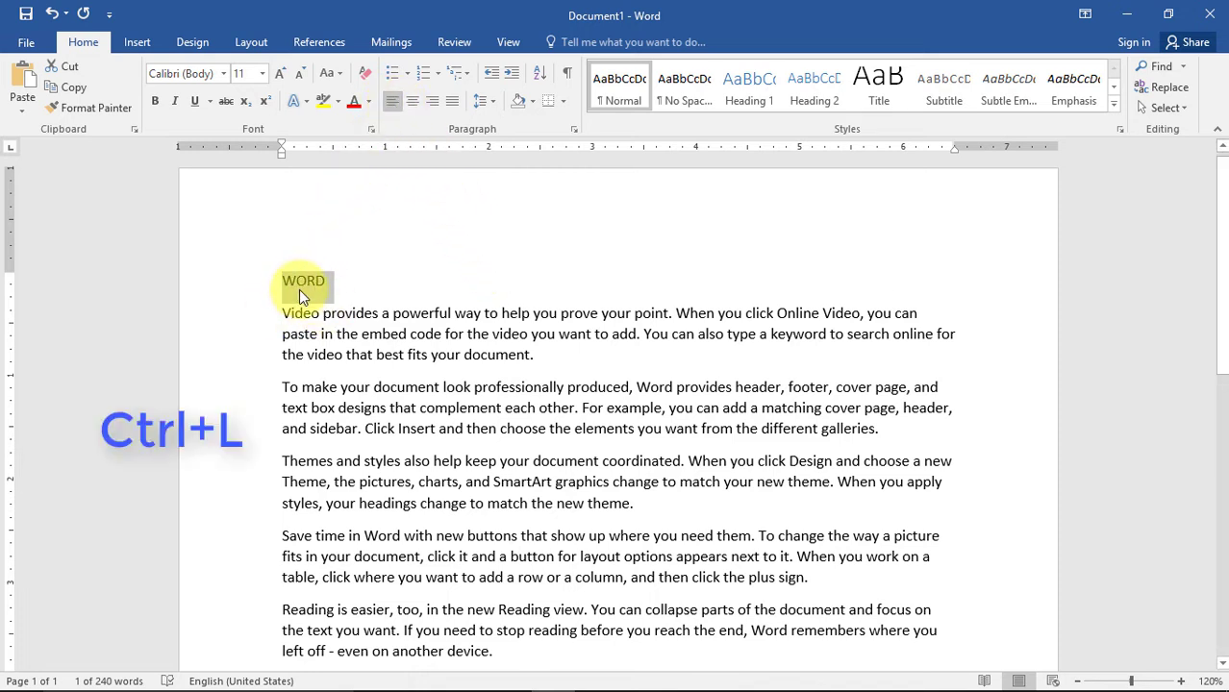
pyautogui.click(414, 99)
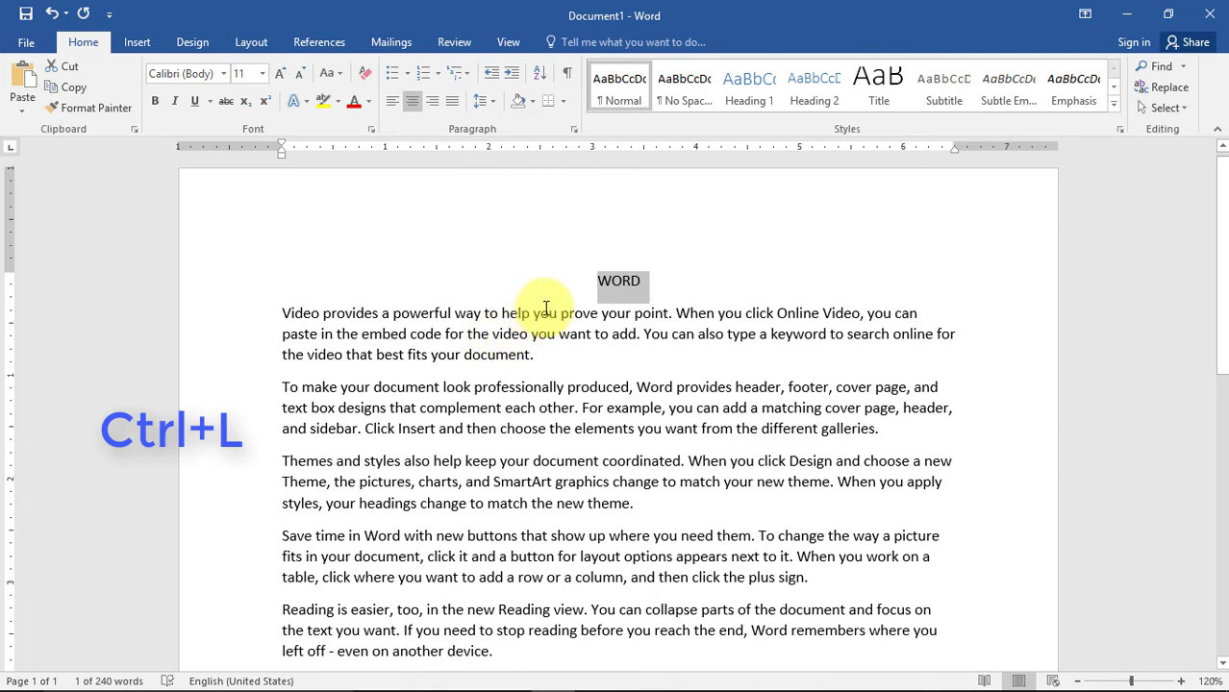
pyautogui.hotkey('ctrl', 'e')
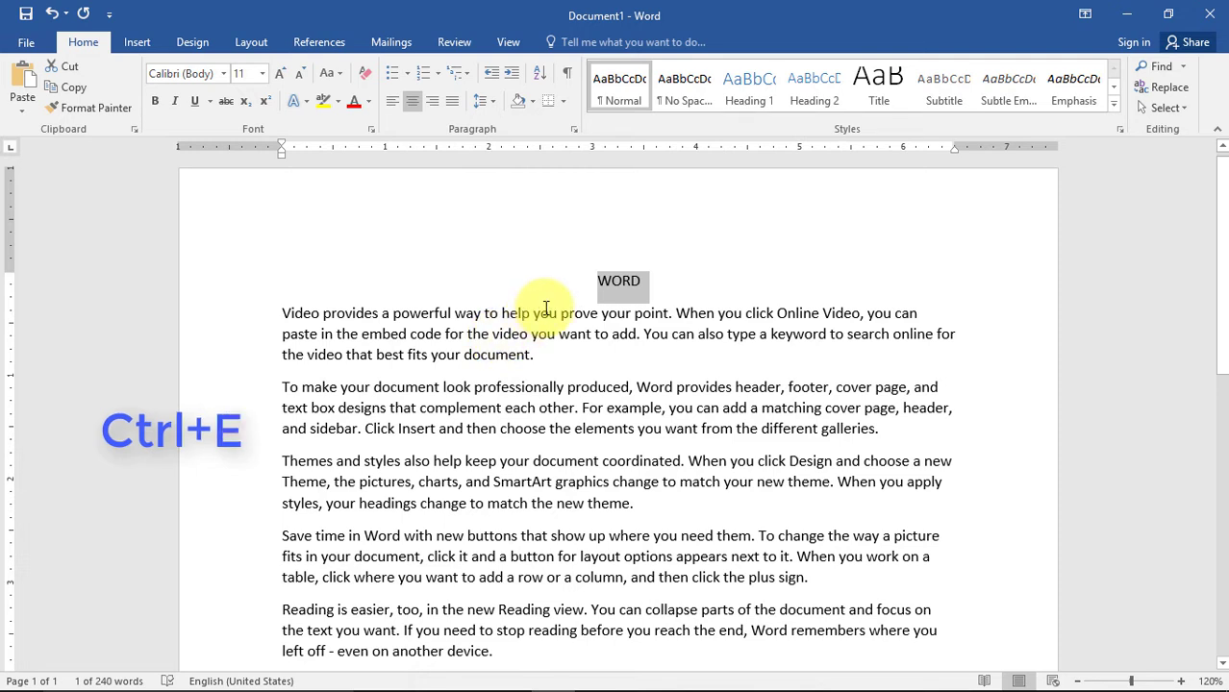
pyautogui.click(438, 113)
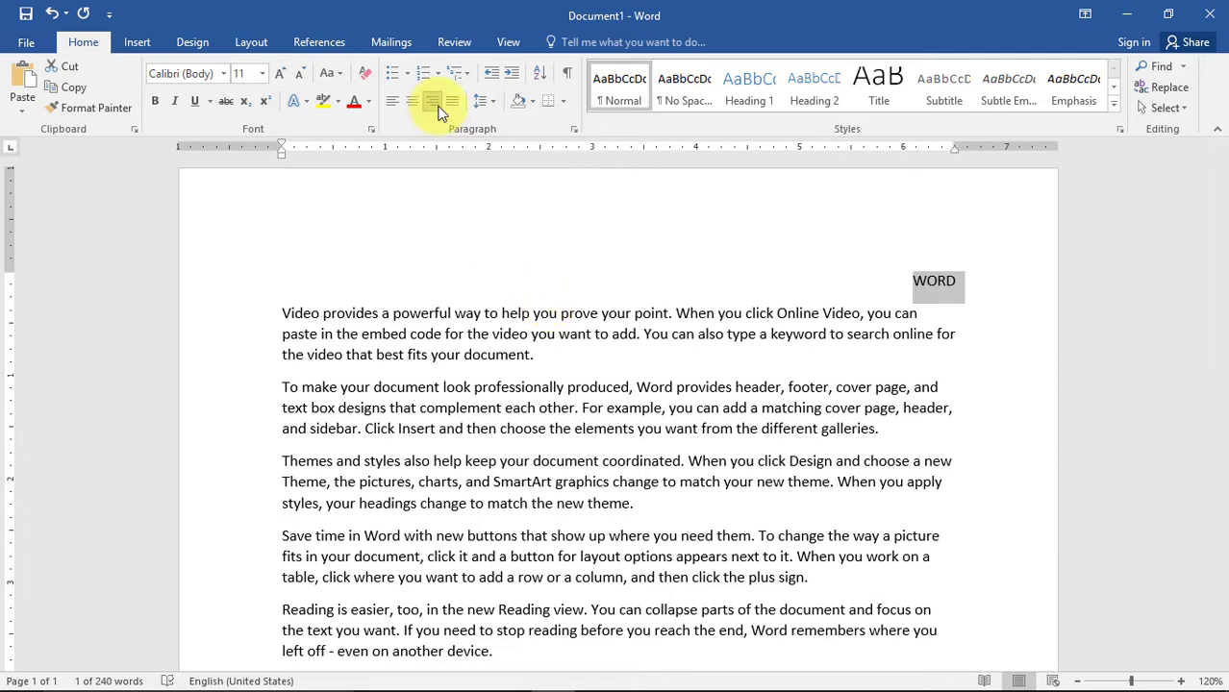
pyautogui.hotkey('ctrl', 'r')
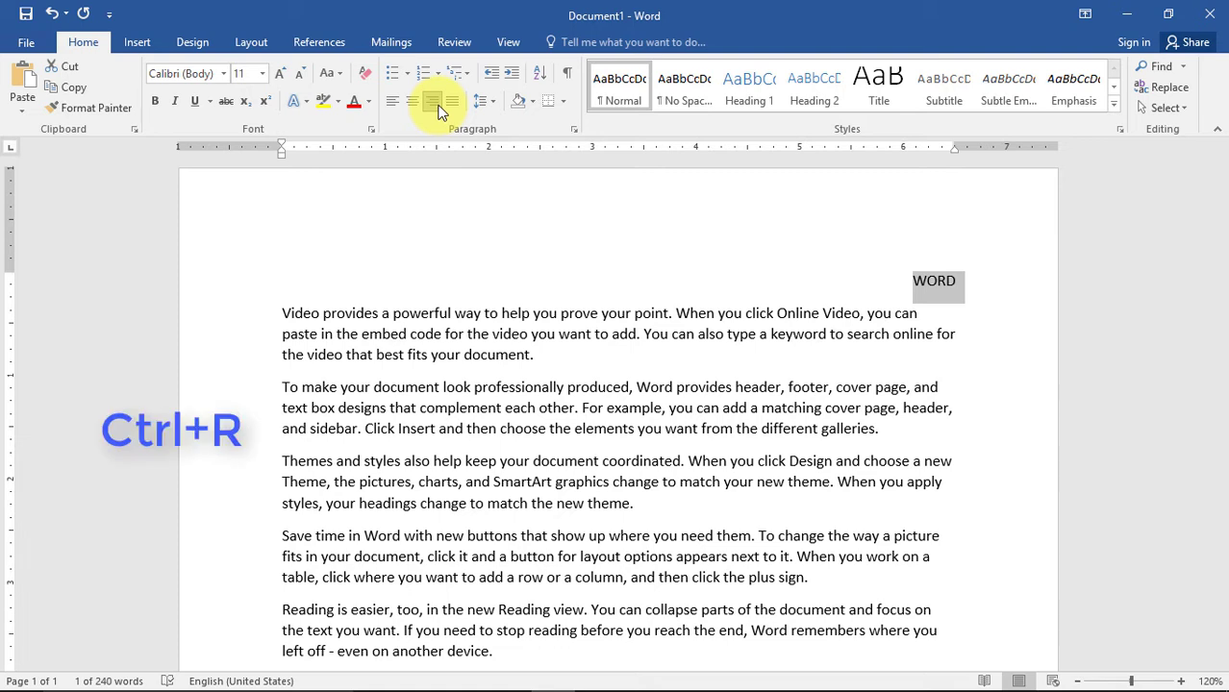
pyautogui.click(417, 105)
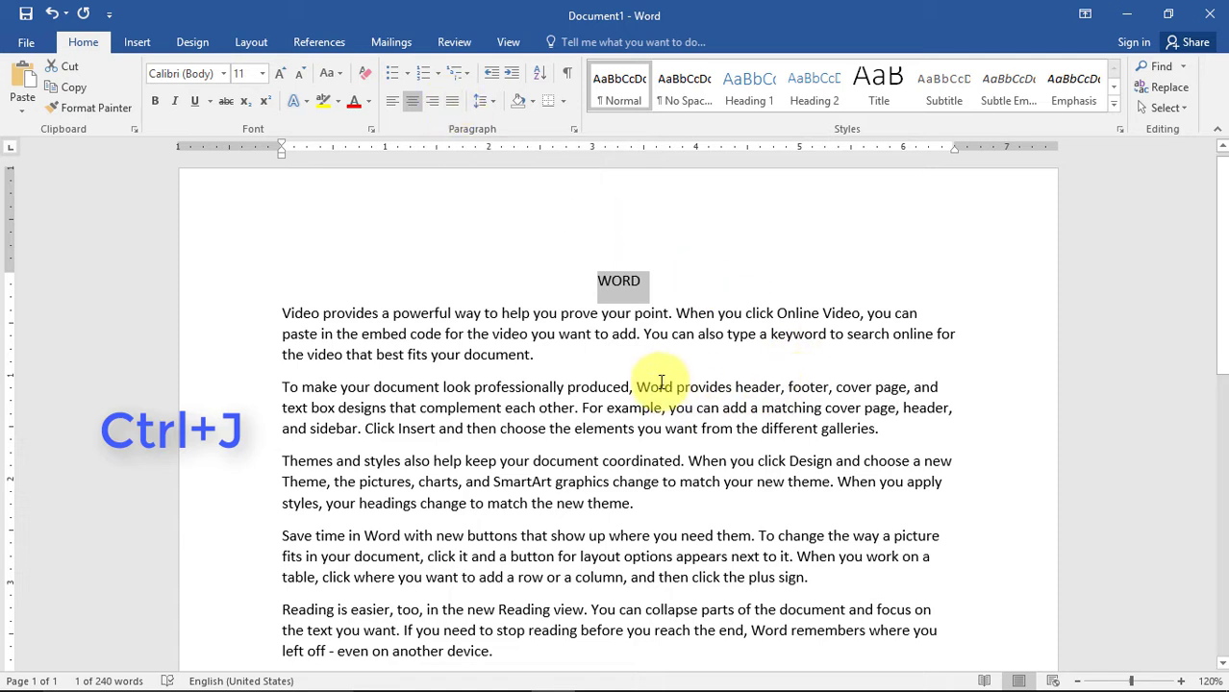
pyautogui.click(749, 382)
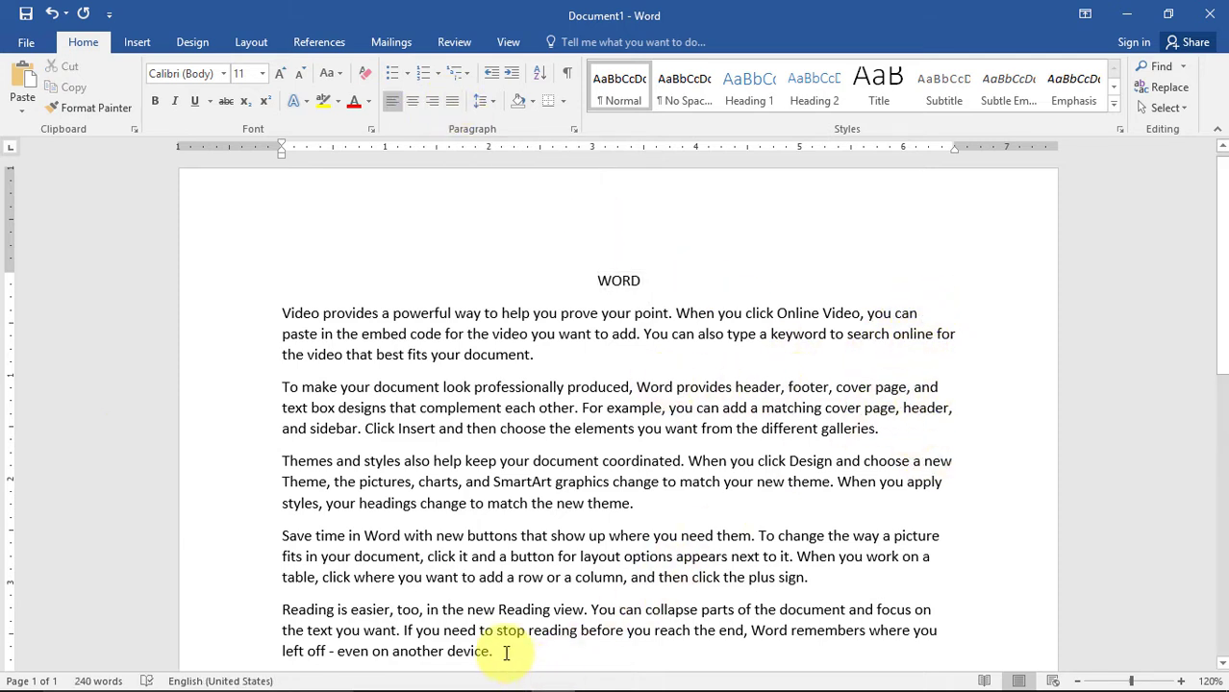
# - Justify all the body paragraphs to both margins
pyautogui.moveTo(505, 651)
pyautogui.mouseDown()
pyautogui.moveTo(274, 355)
pyautogui.moveTo(270, 318)
pyautogui.mouseUp()
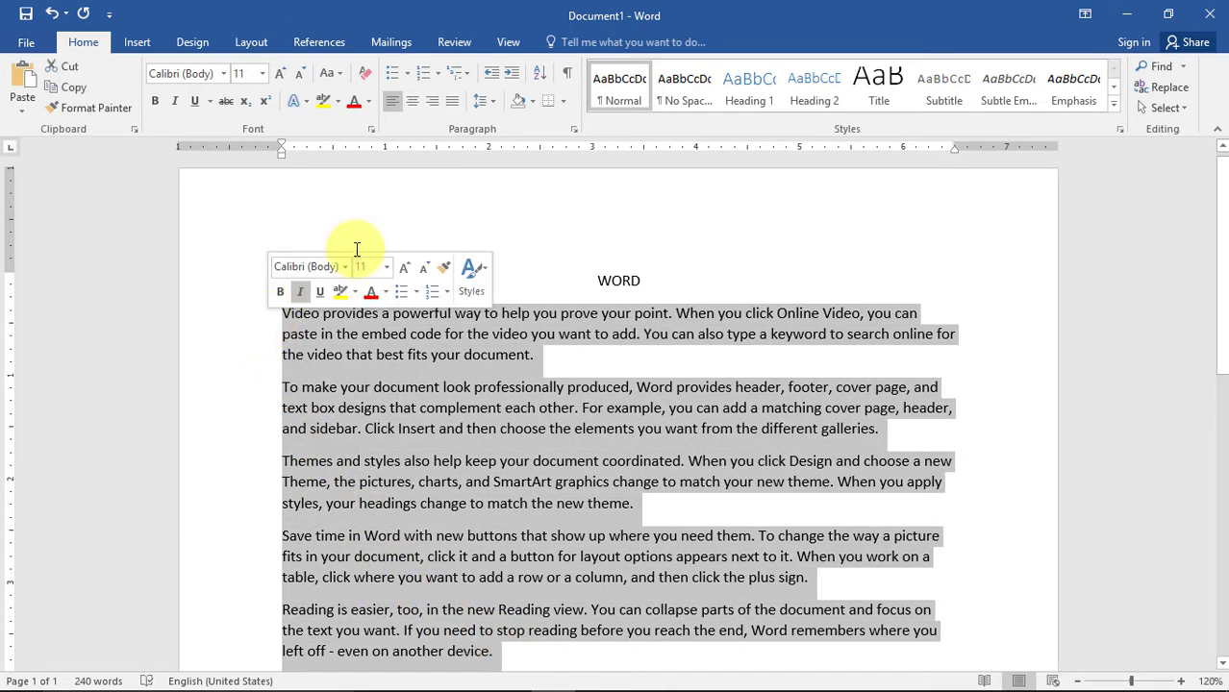
pyautogui.click(454, 104)
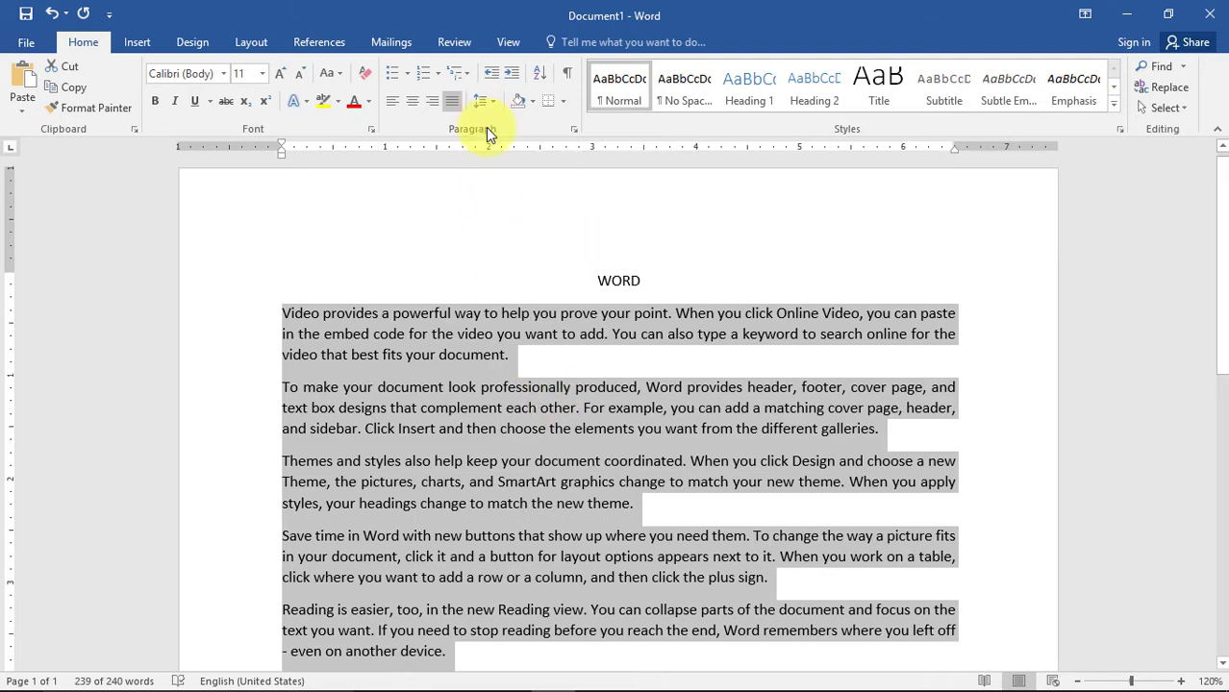
pyautogui.click(510, 353)
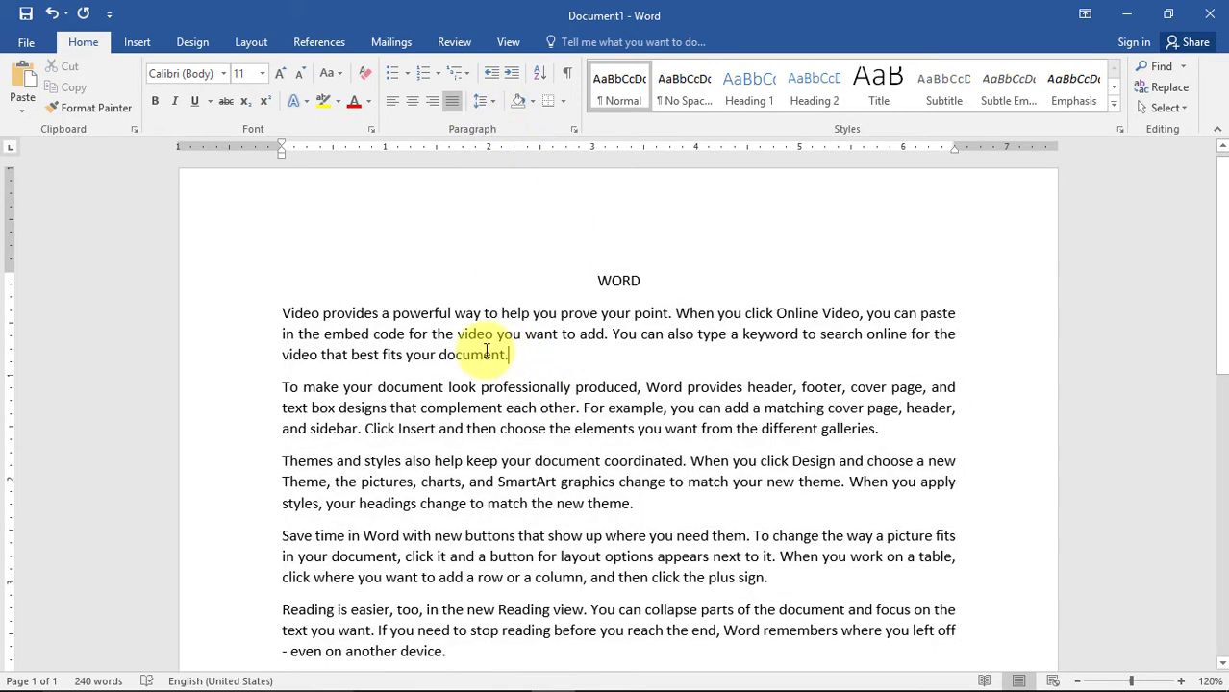
# - Give the first paragraph 2.0 line spacing, then change it to 3.0
pyautogui.moveTo(520, 354); pyautogui.dragTo(279, 310)
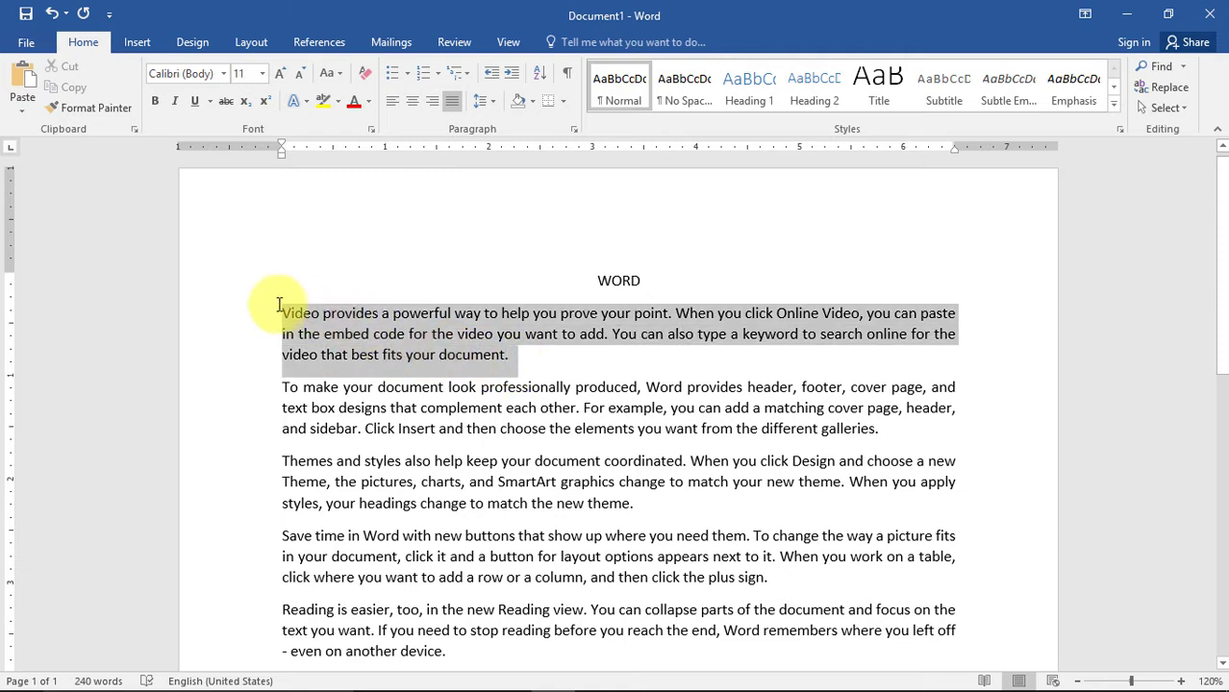
pyautogui.click(490, 101)
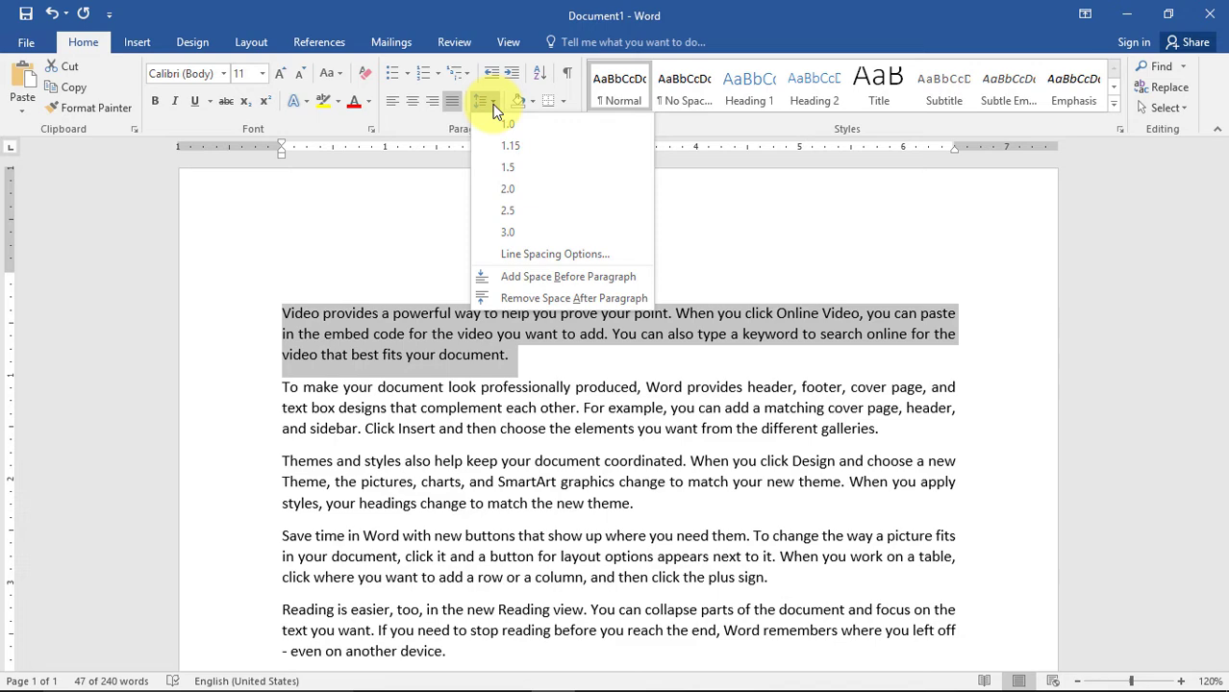
pyautogui.click(517, 189)
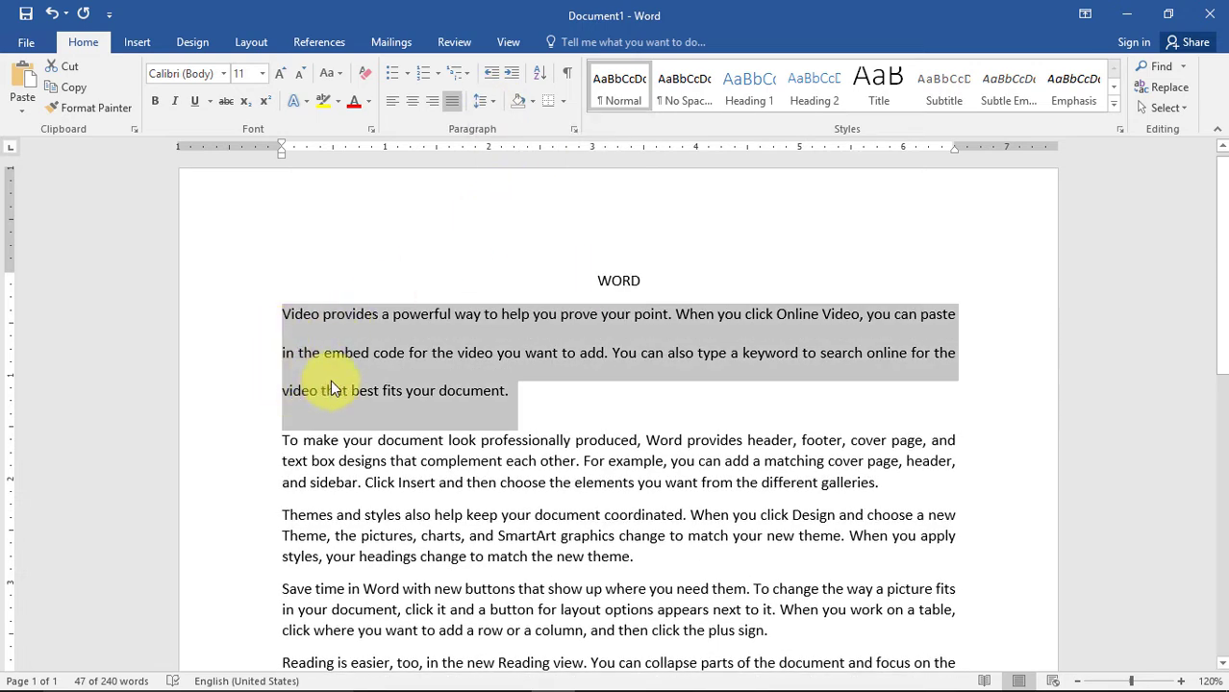
pyautogui.click(292, 321)
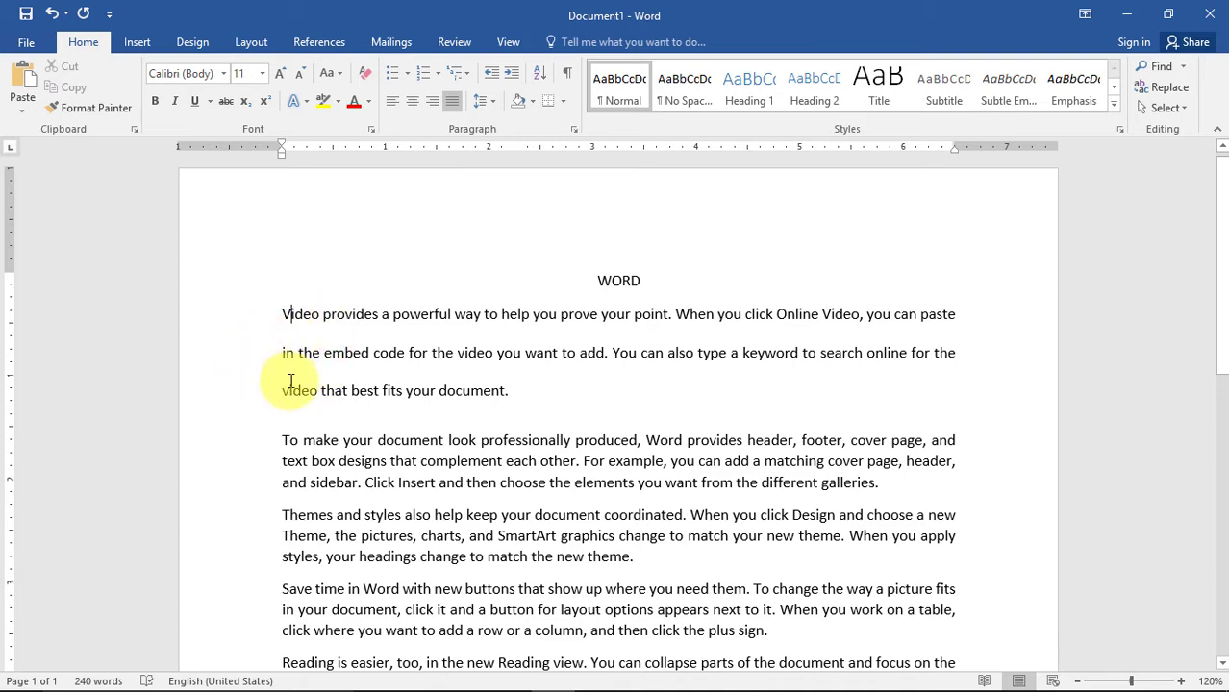
pyautogui.moveTo(511, 389); pyautogui.dragTo(284, 316)
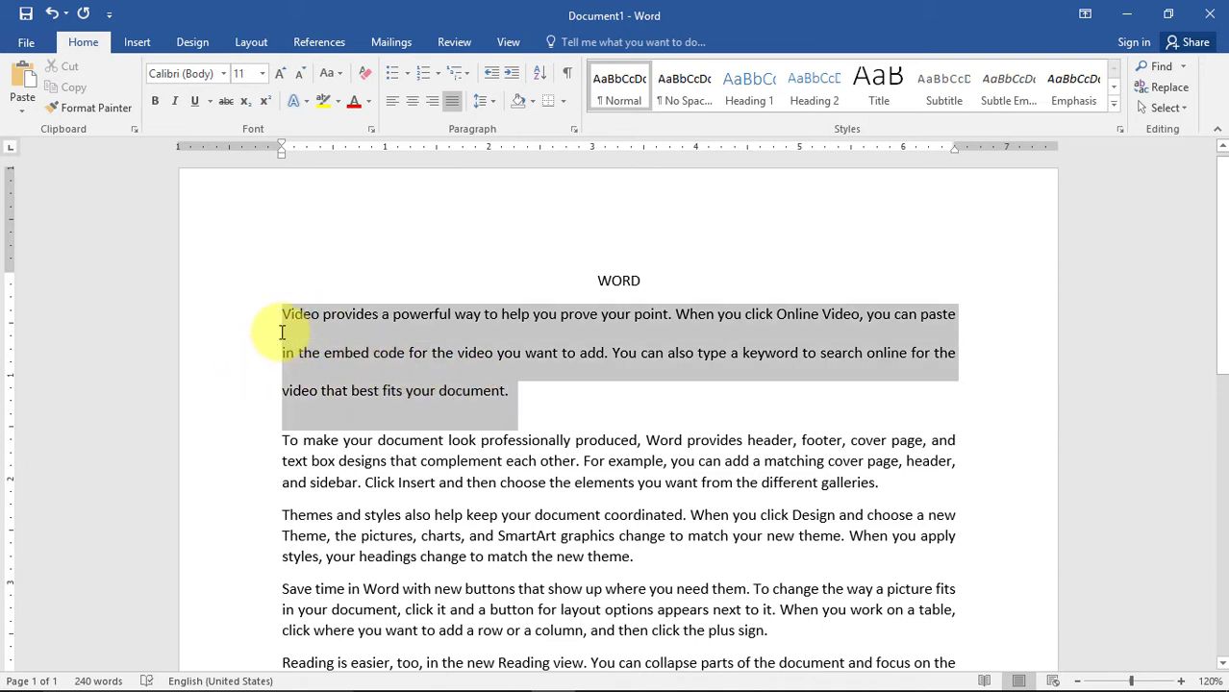
pyautogui.click(488, 101)
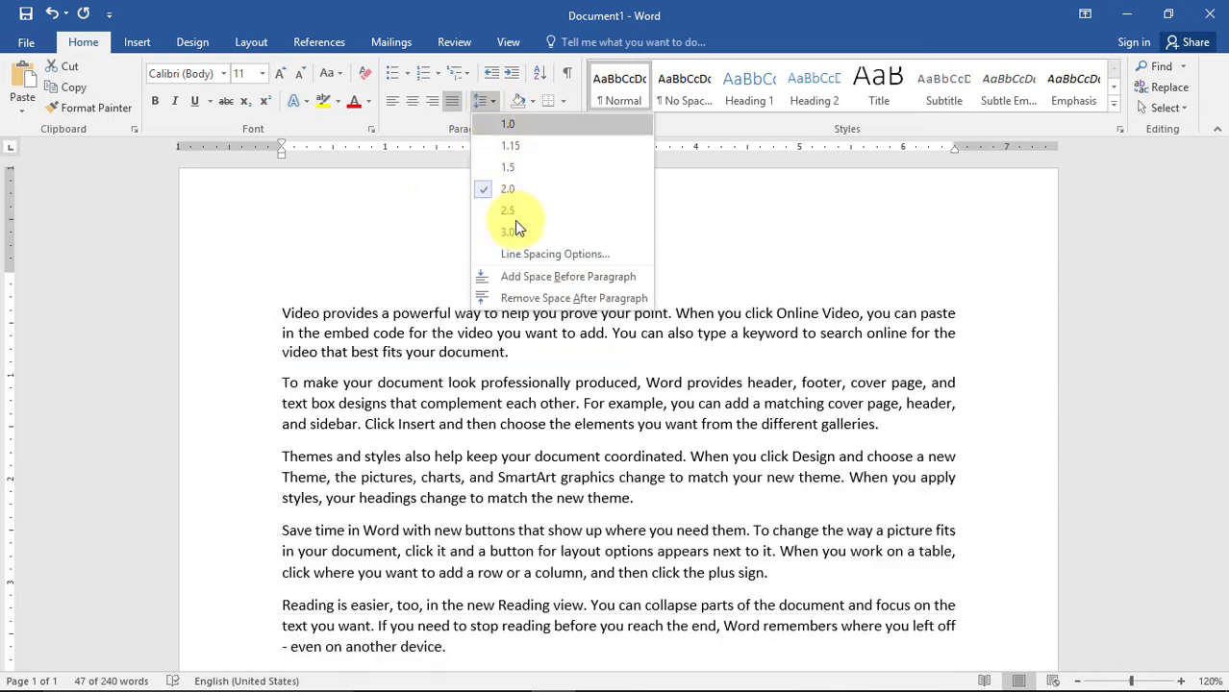
pyautogui.click(519, 232)
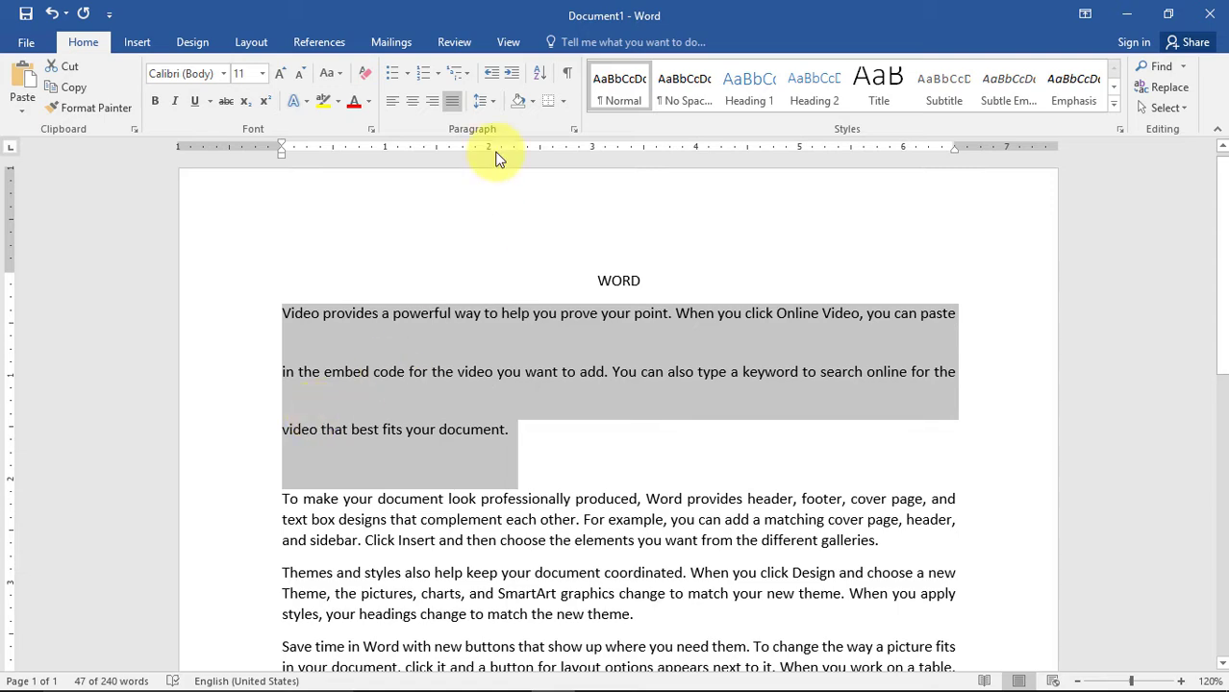
pyautogui.click(487, 104)
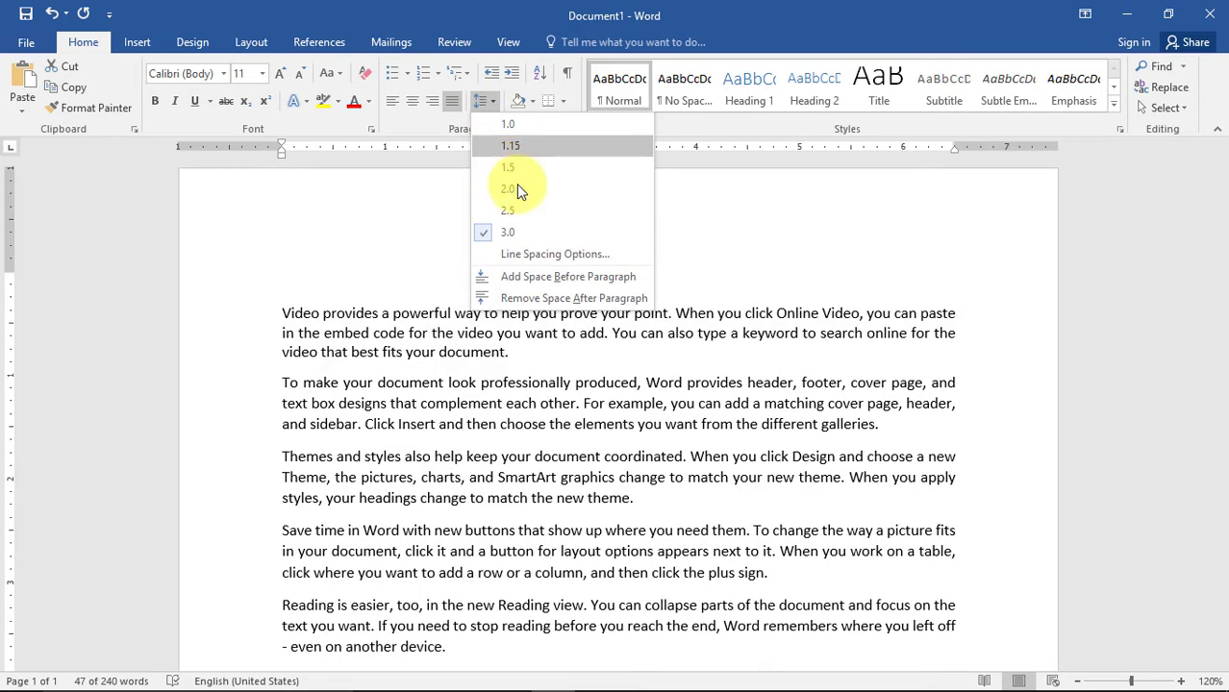
# - Set the first paragraph's line spacing to Single in the Paragraph dialog, then reselect it
pyautogui.click(555, 255)
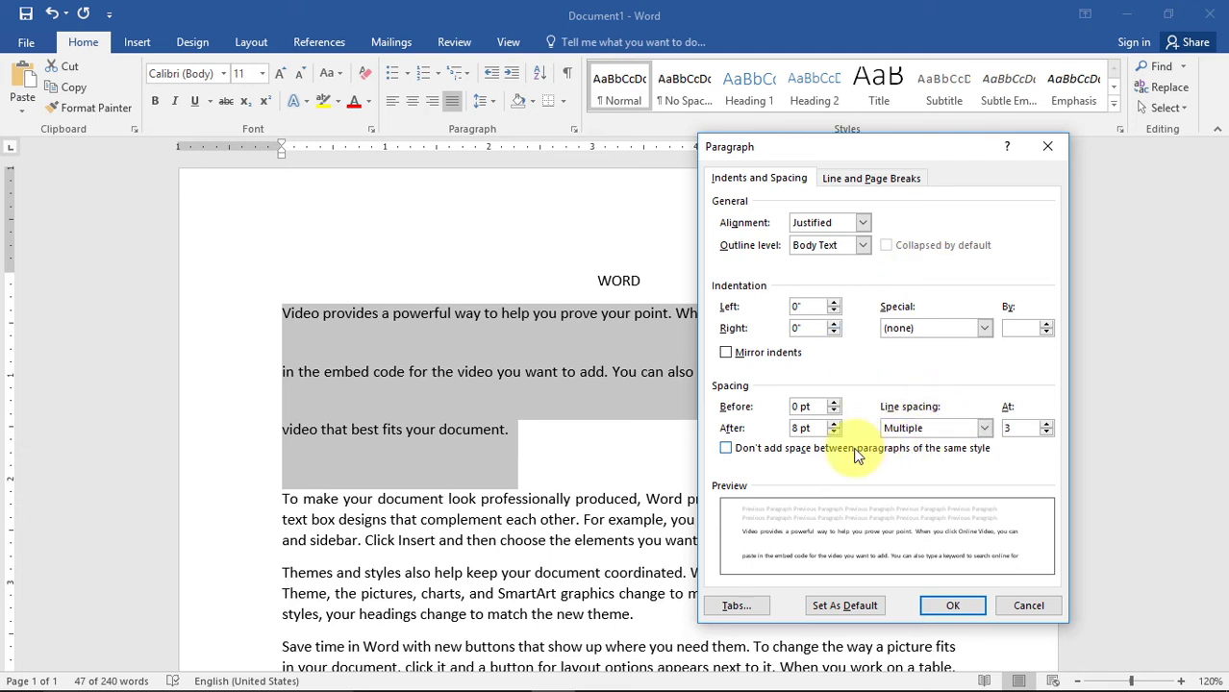
pyautogui.click(984, 429)
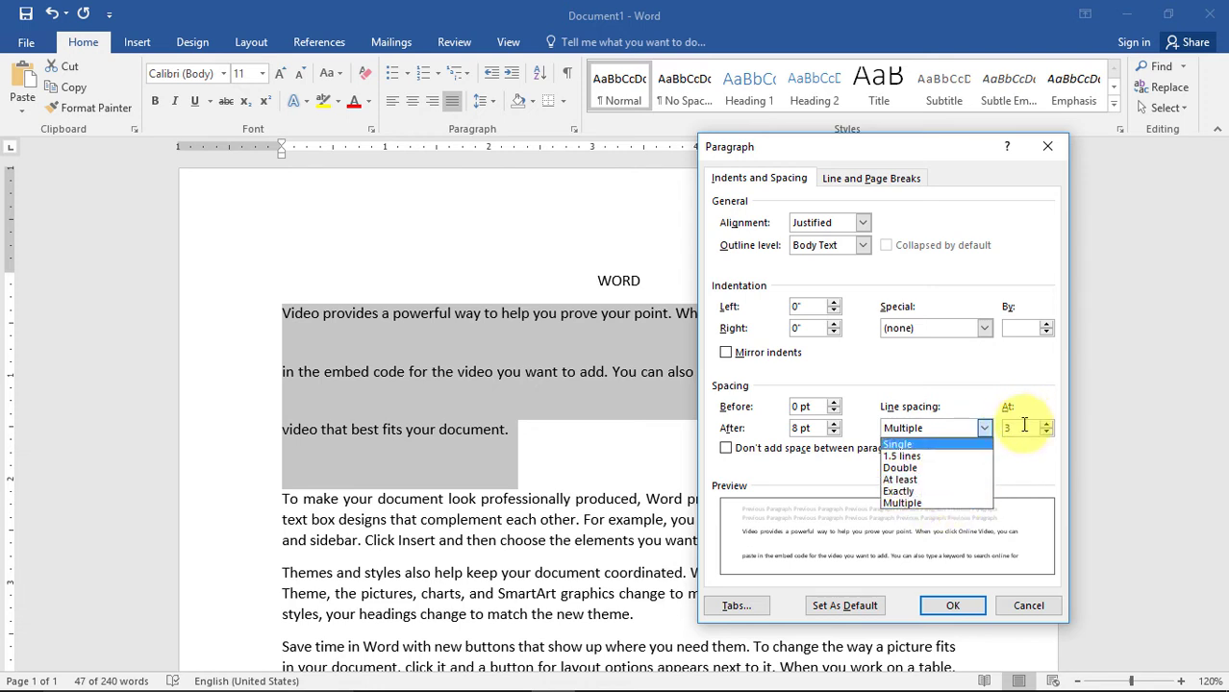
pyautogui.click(984, 430)
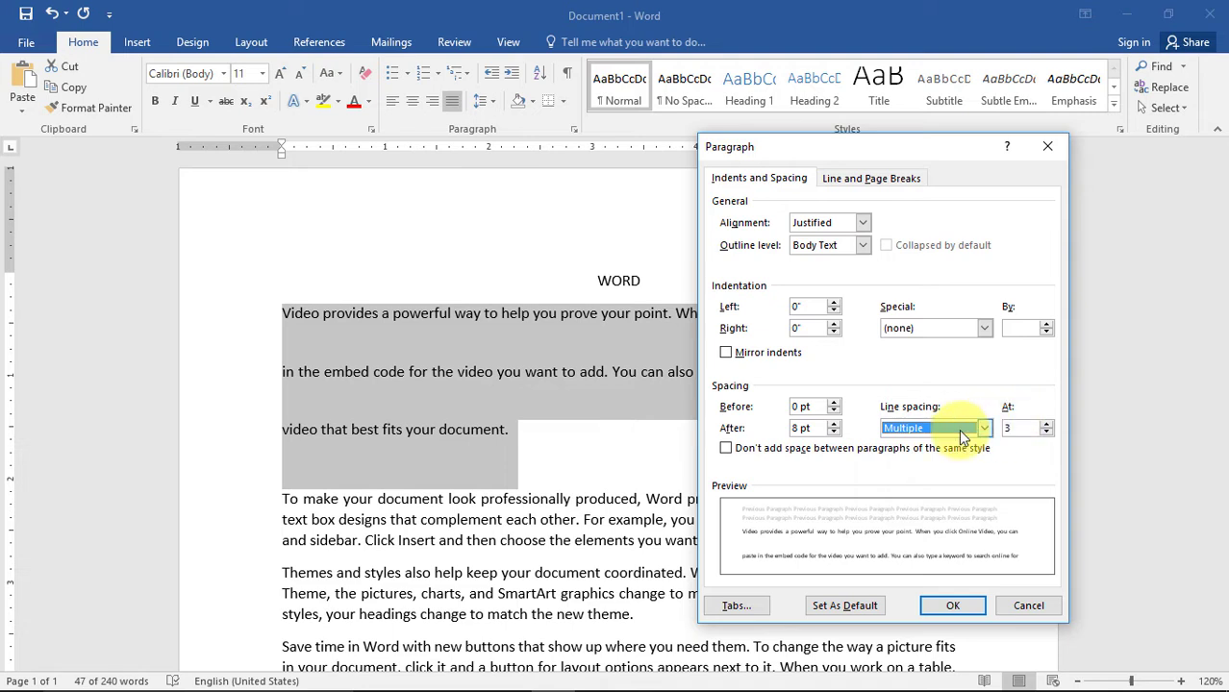
pyautogui.click(957, 429)
pyautogui.click(958, 429)
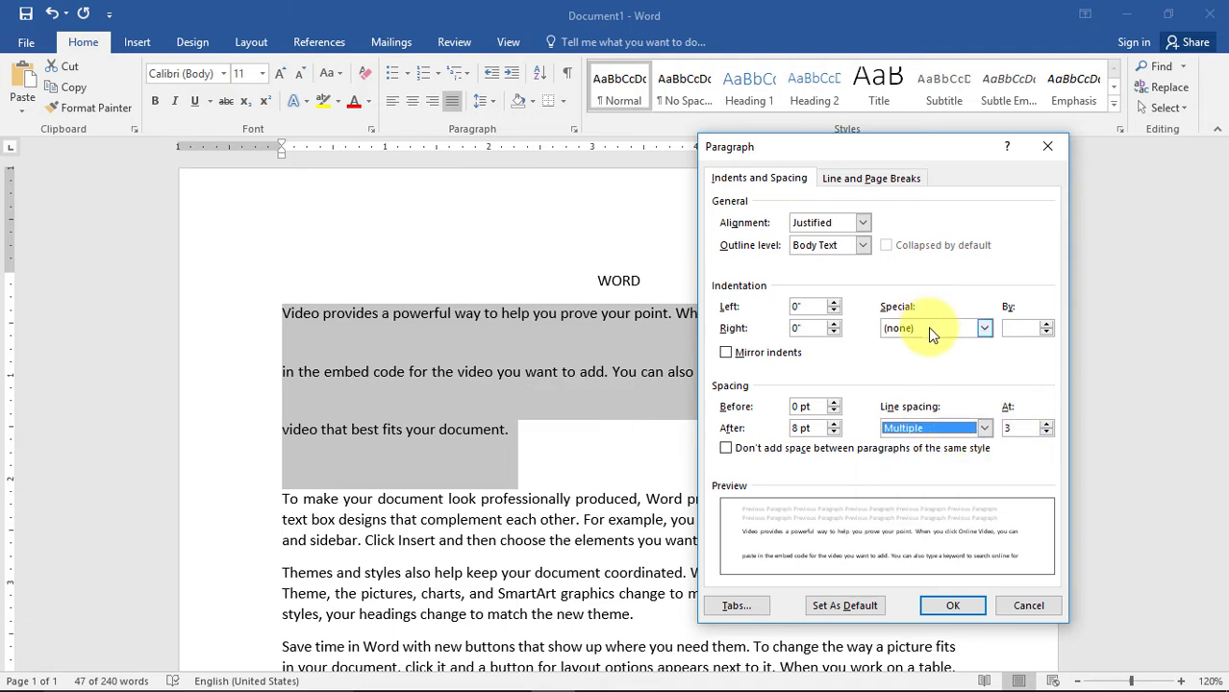
pyautogui.click(933, 426)
pyautogui.click(924, 443)
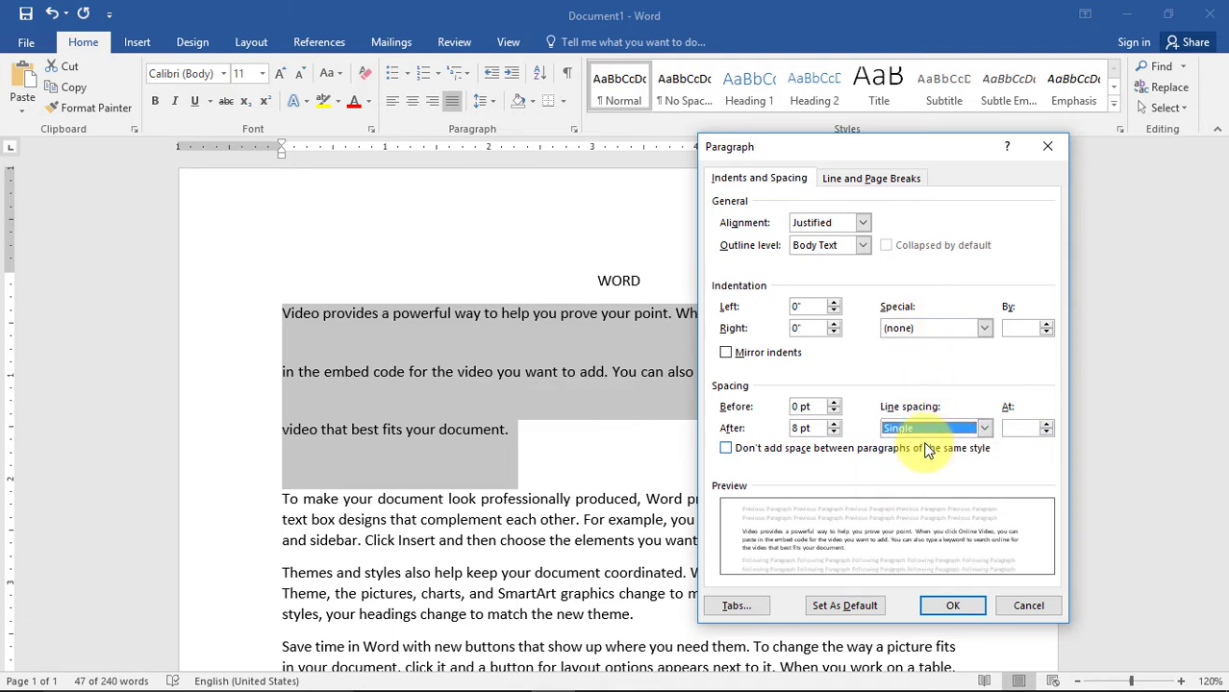
pyautogui.click(952, 605)
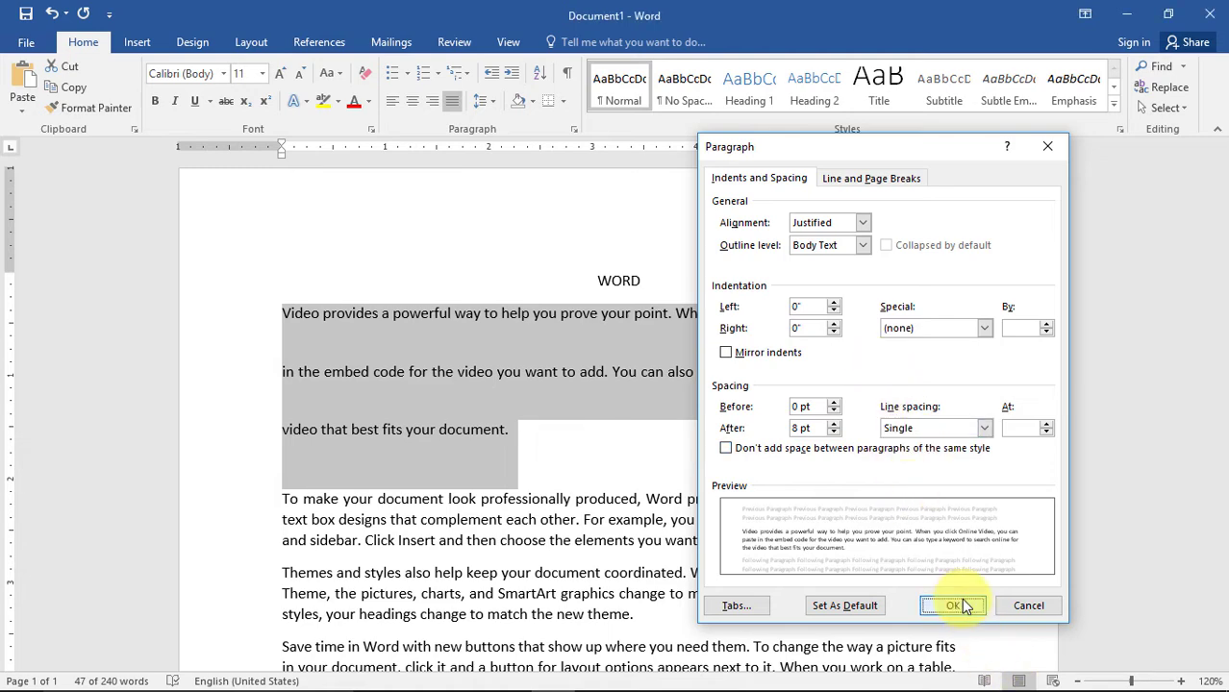
pyautogui.click(512, 348)
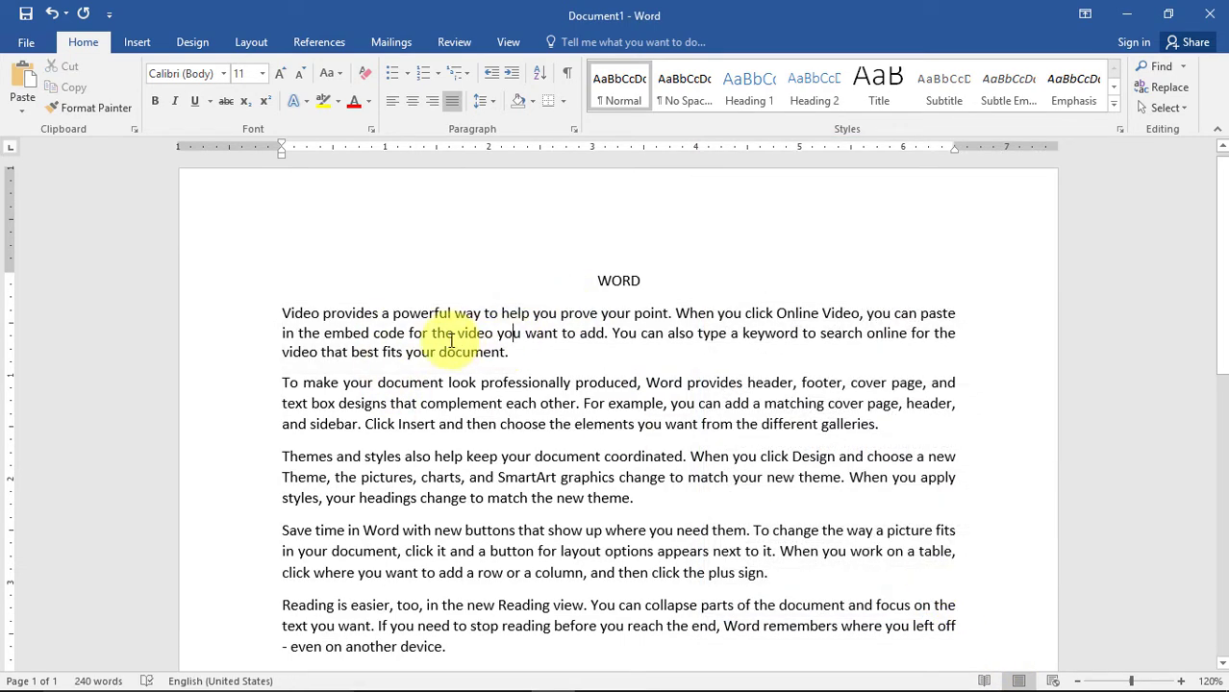
pyautogui.moveTo(509, 352); pyautogui.dragTo(276, 311)
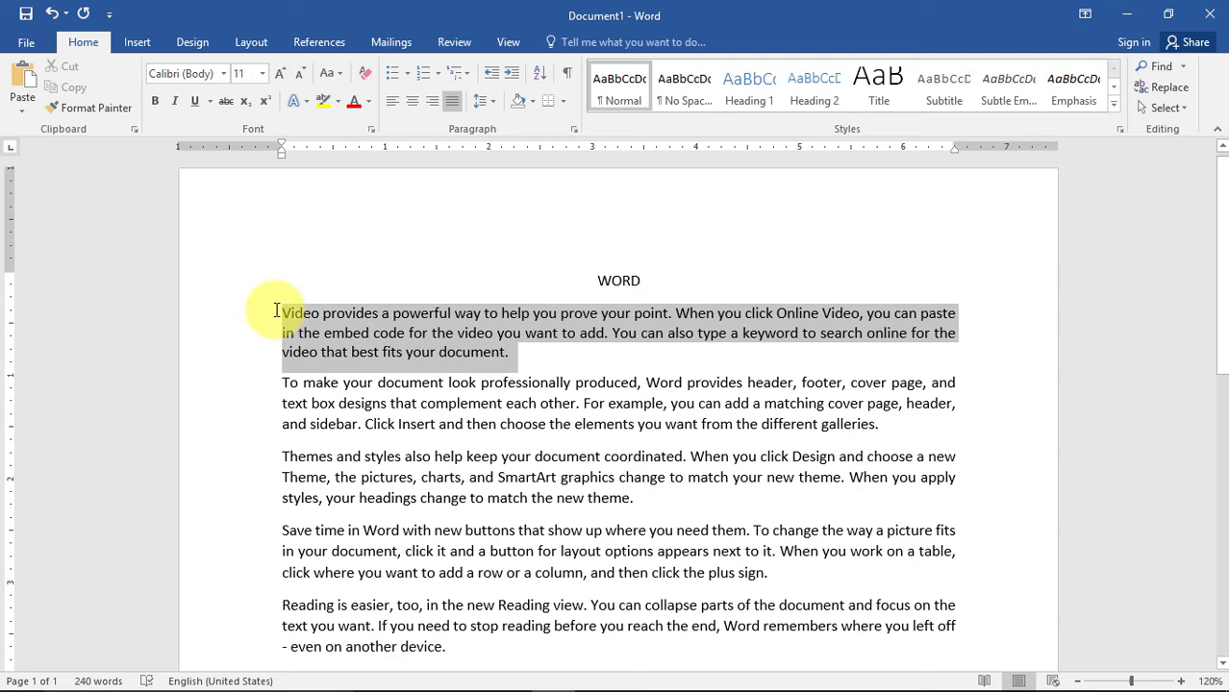
pyautogui.click(484, 101)
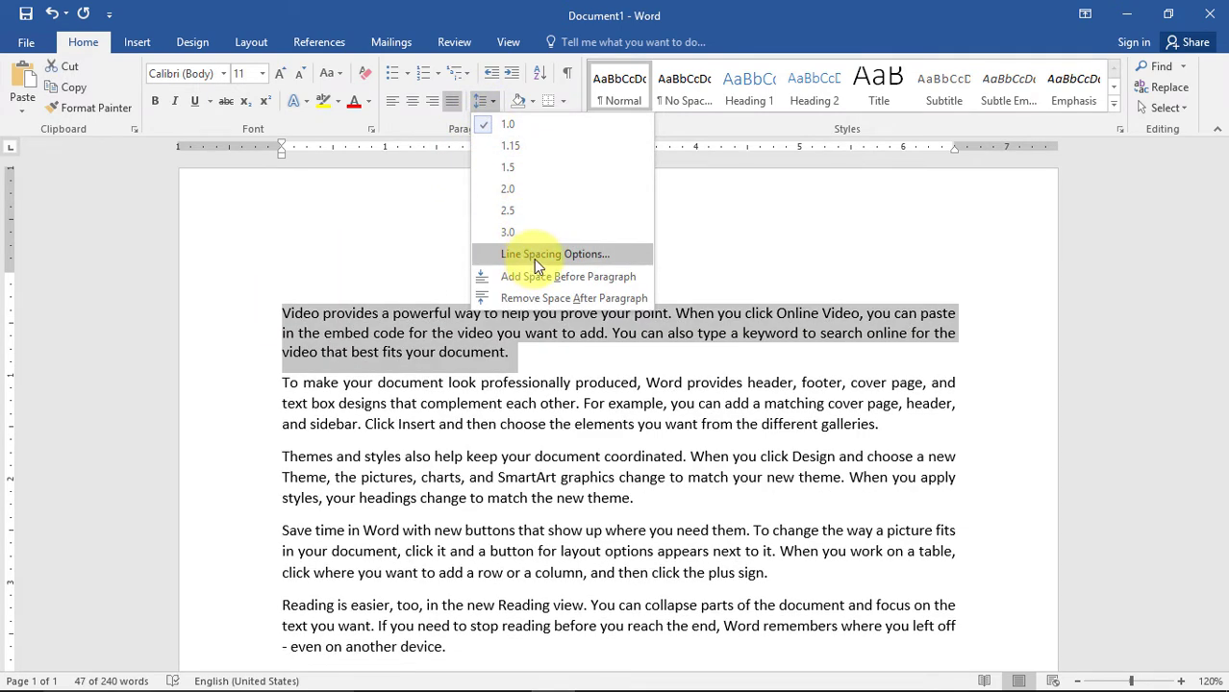
pyautogui.click(536, 256)
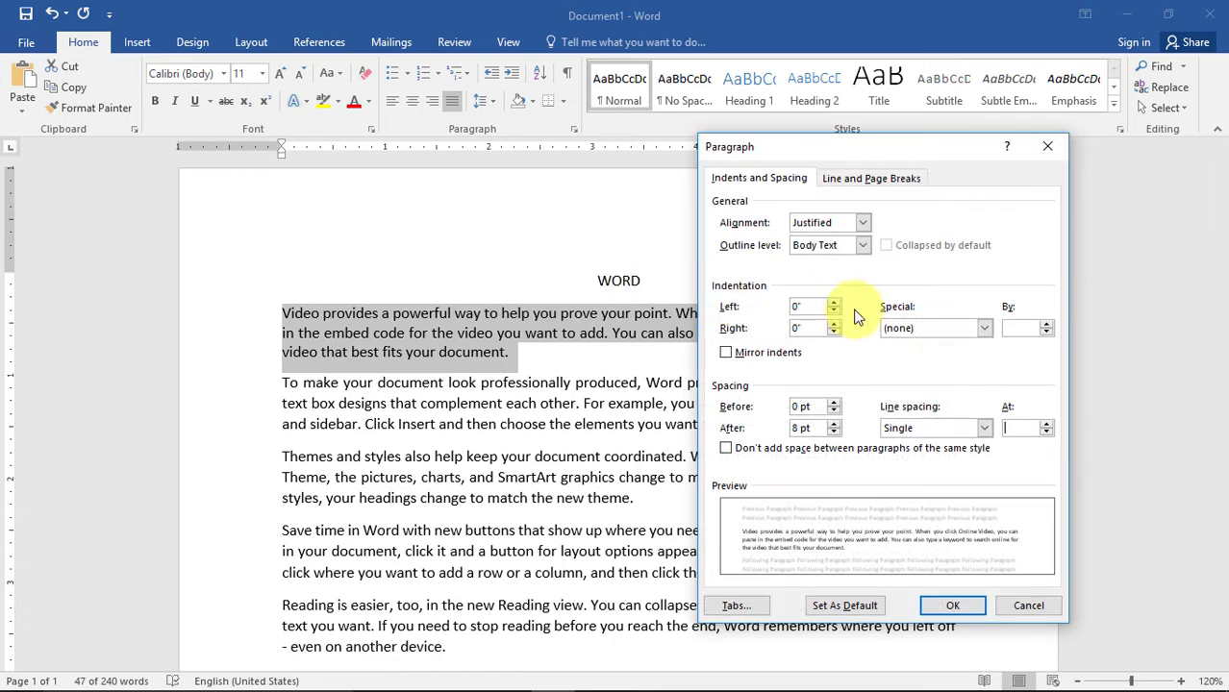
pyautogui.click(938, 330)
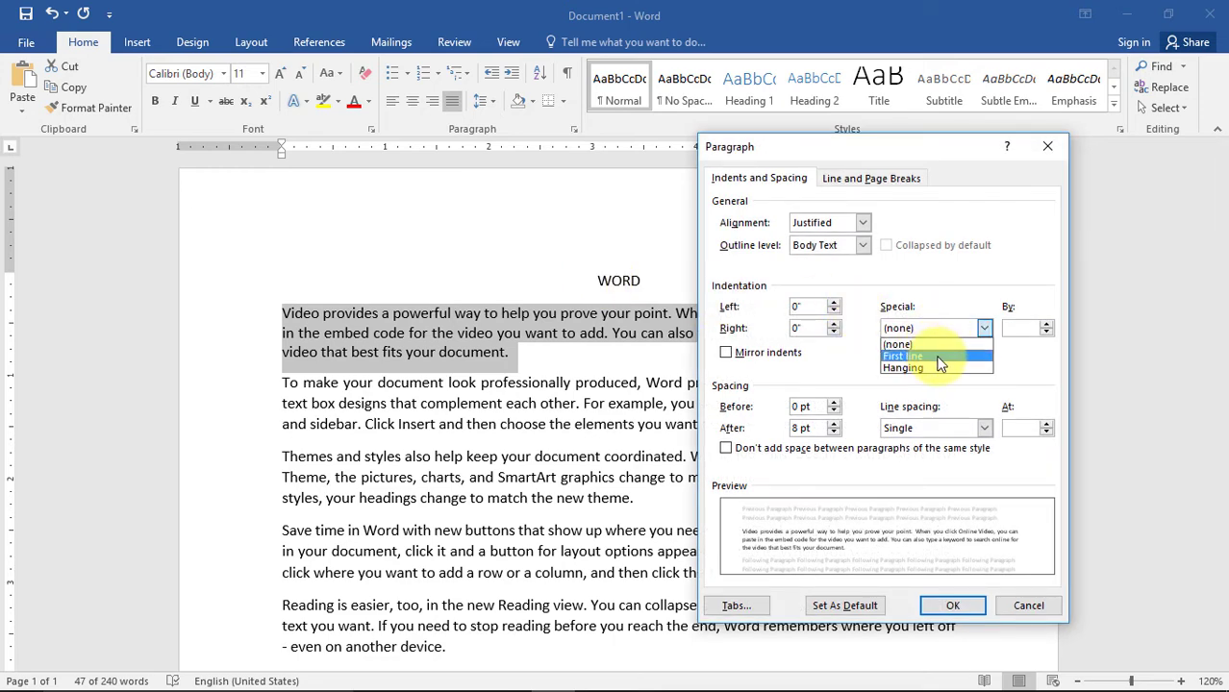
pyautogui.click(933, 368)
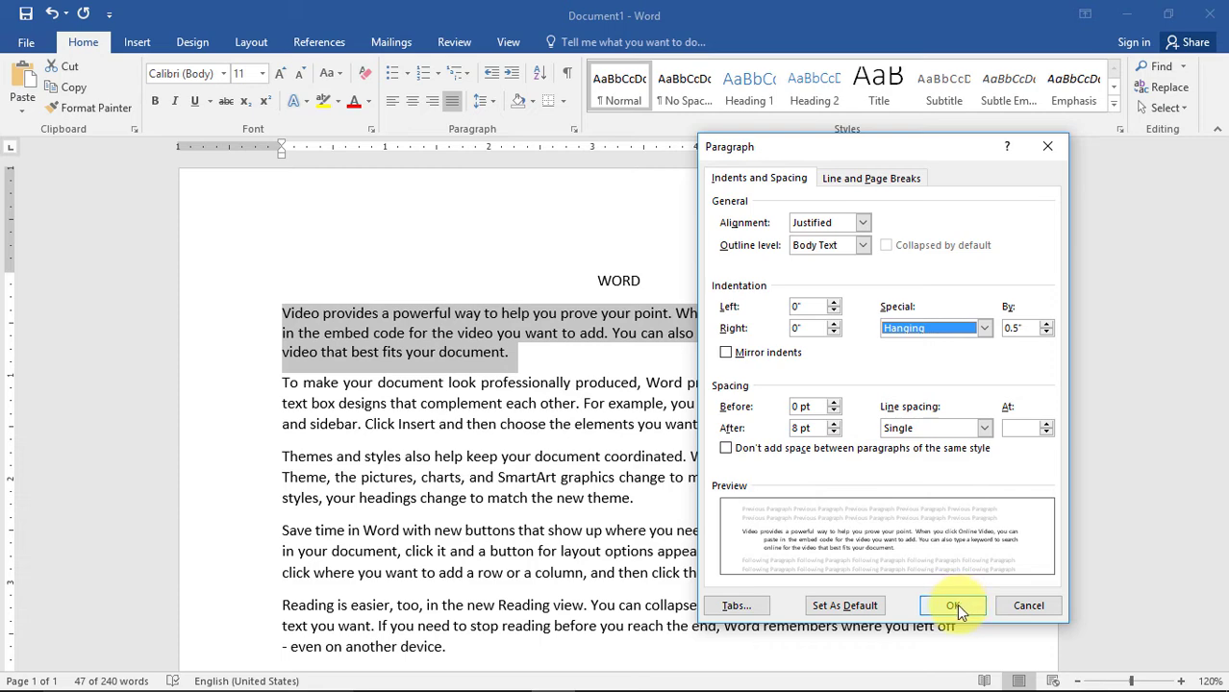
pyautogui.click(954, 606)
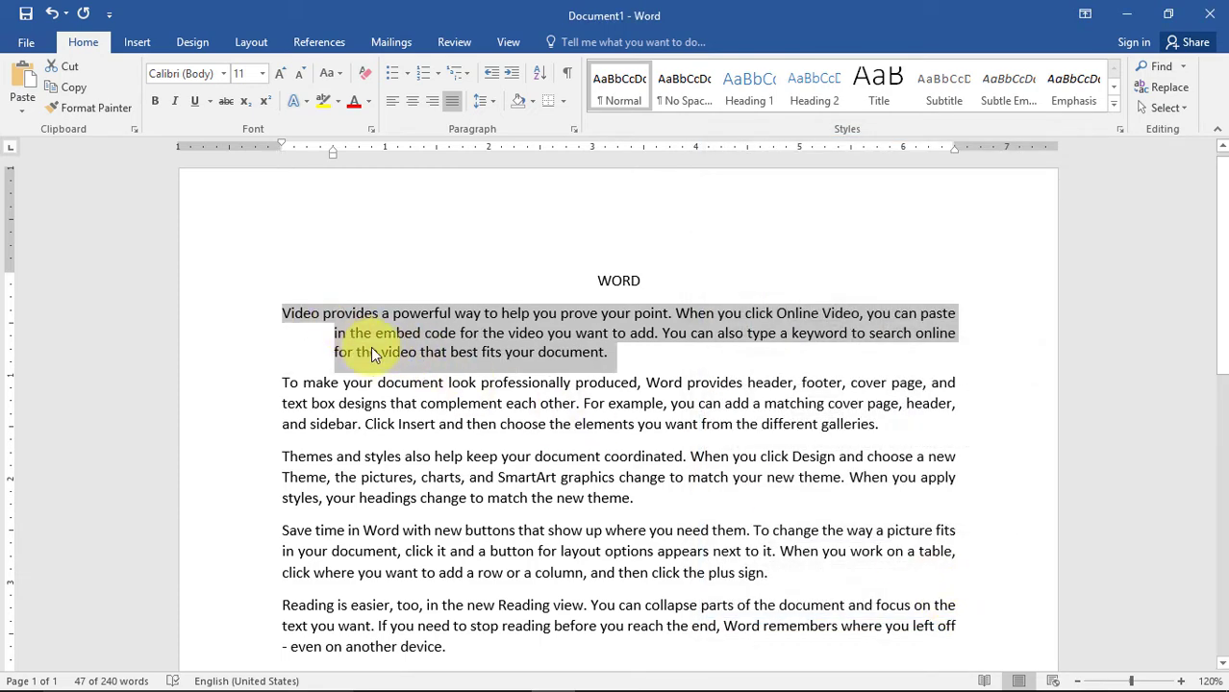
pyautogui.hotkey('ctrl', 'z')
pyautogui.click(493, 105)
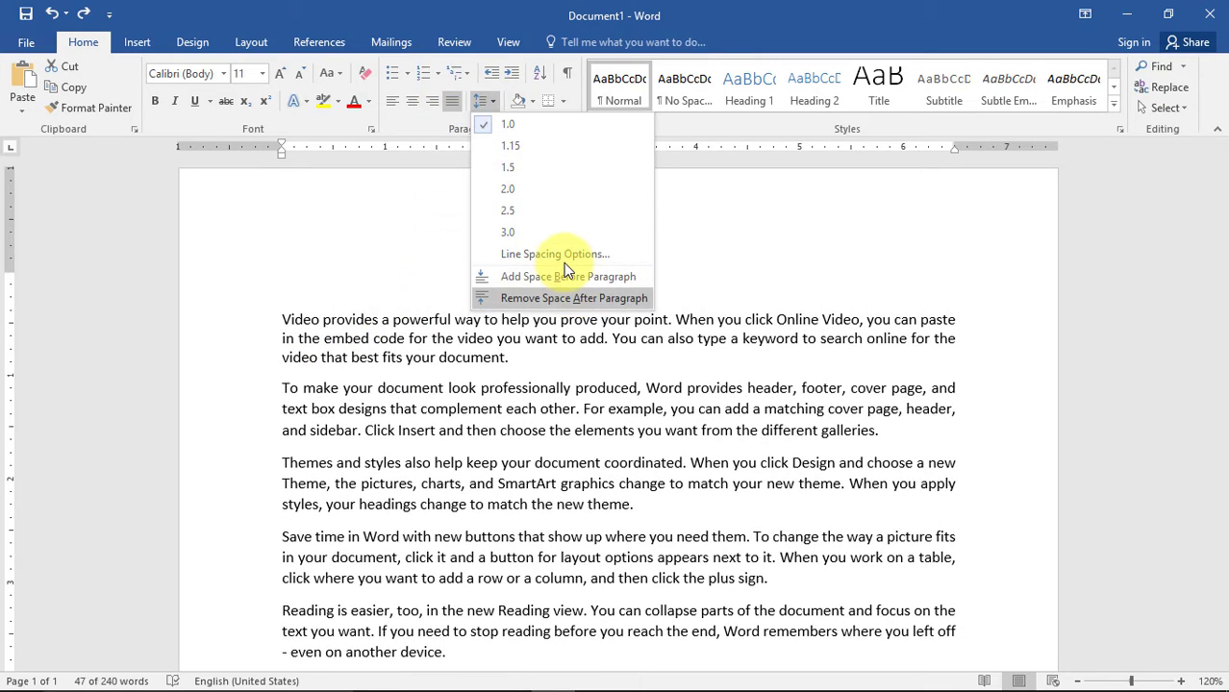
pyautogui.click(550, 252)
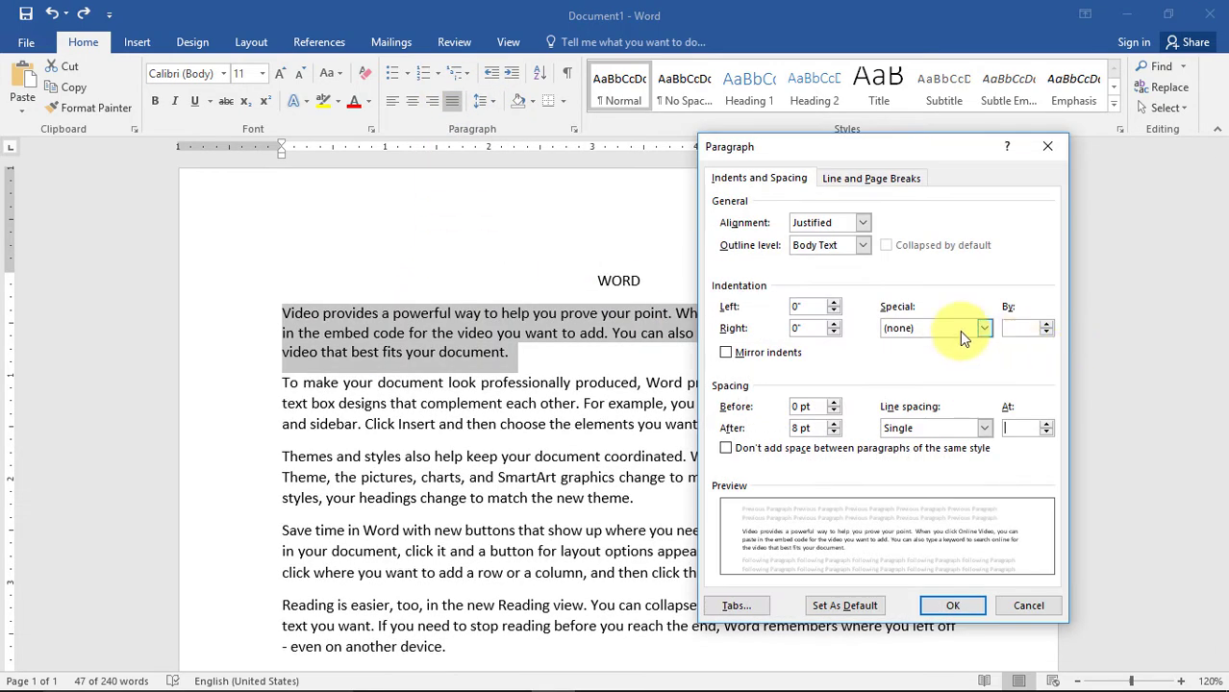
pyautogui.click(959, 330)
pyautogui.click(948, 357)
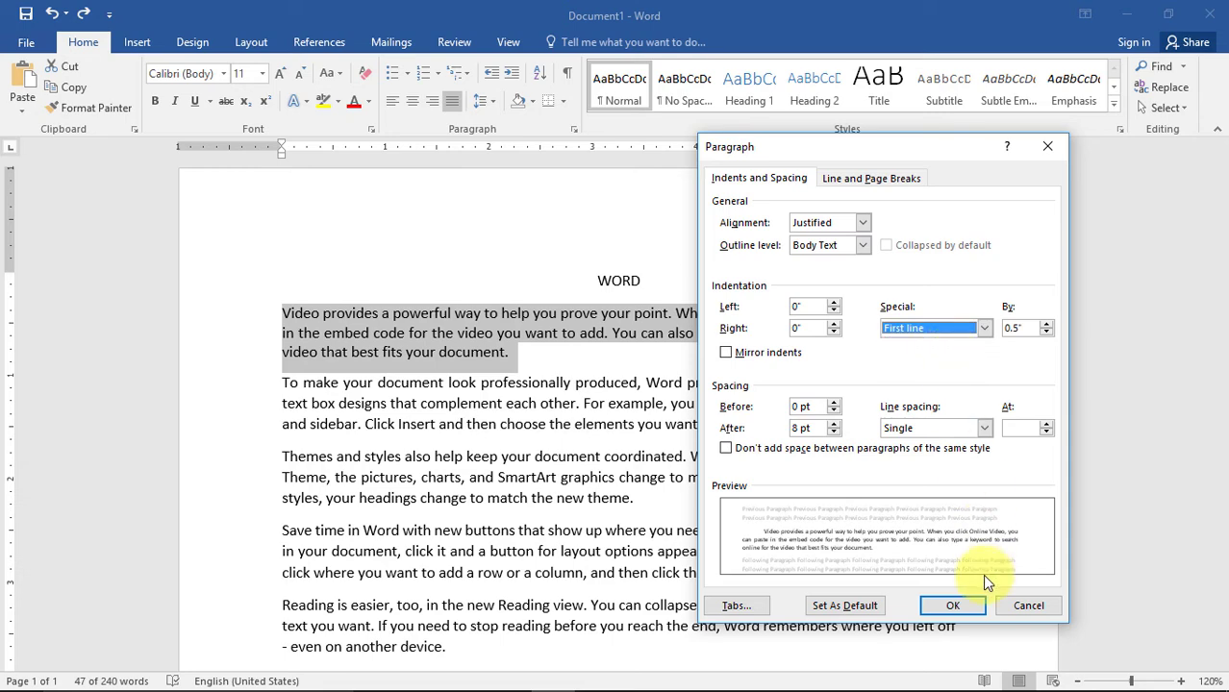
pyautogui.click(952, 605)
pyautogui.click(541, 383)
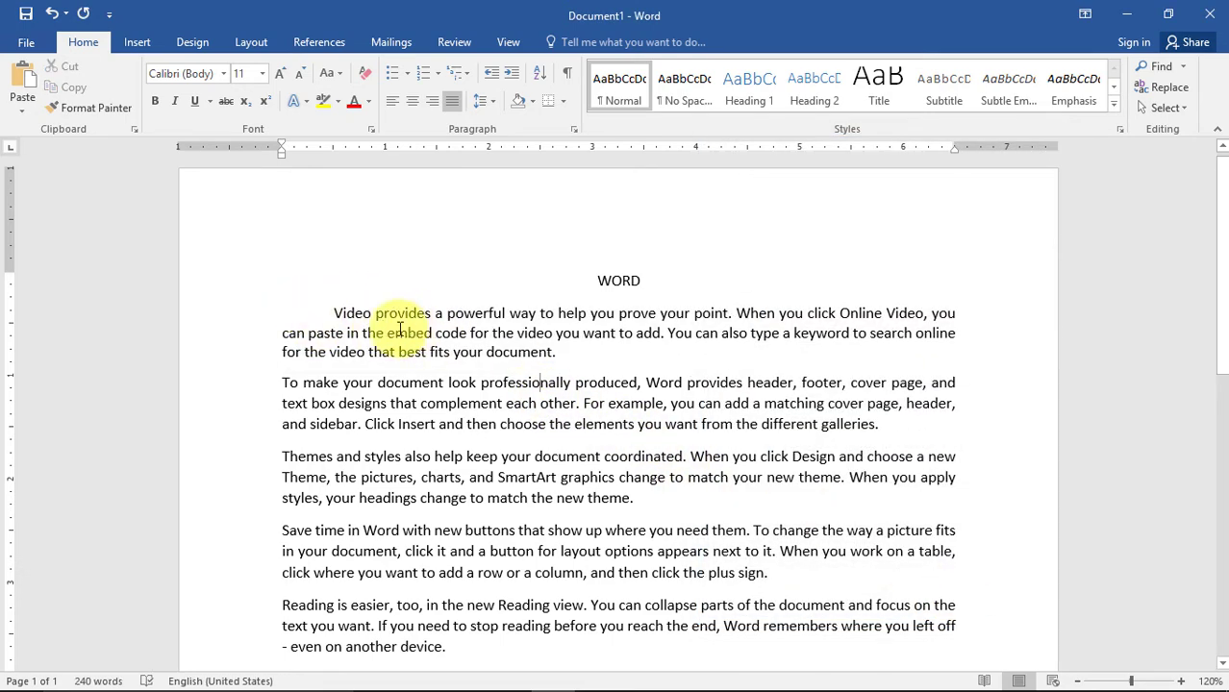
pyautogui.click(333, 312)
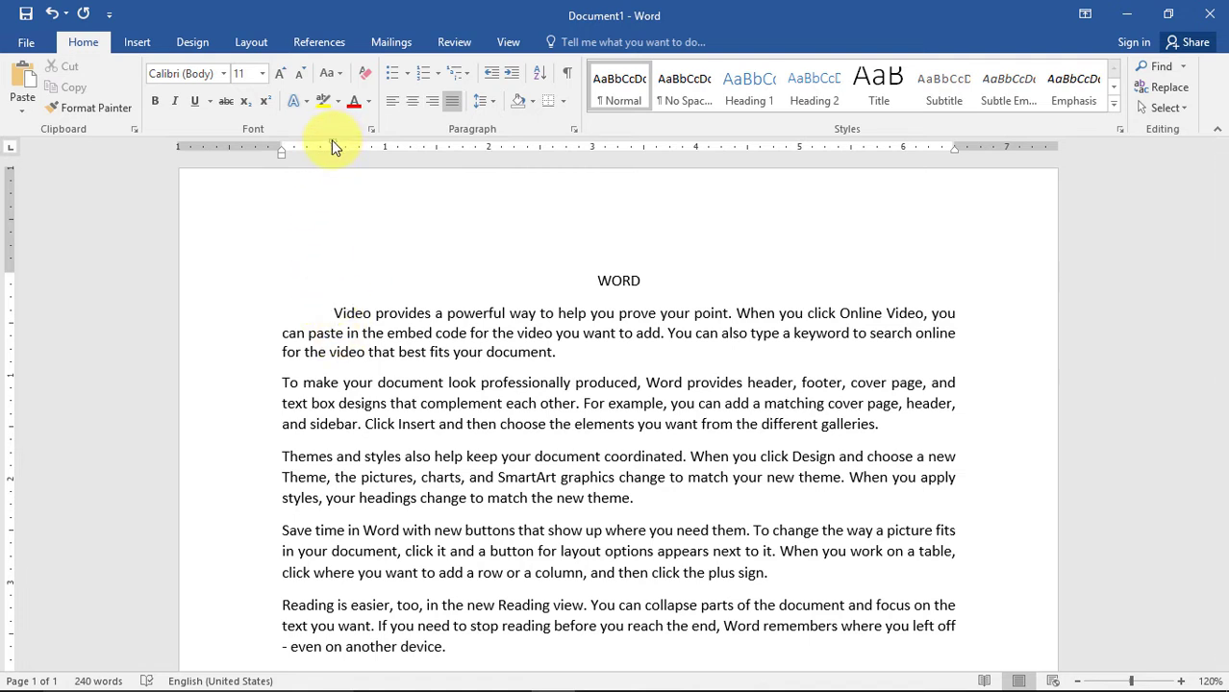
pyautogui.moveTo(334, 146); pyautogui.dragTo(385, 148)
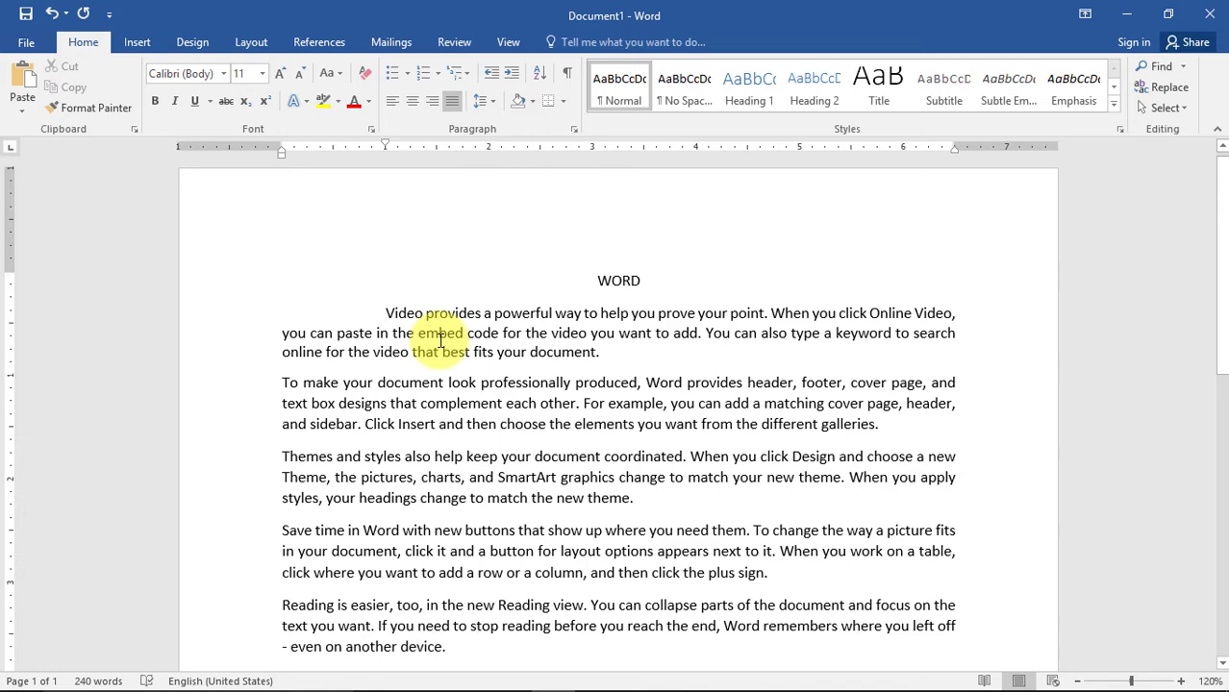
pyautogui.hotkey('ctrl', 'z')
pyautogui.hotkey('ctrl', 'z')
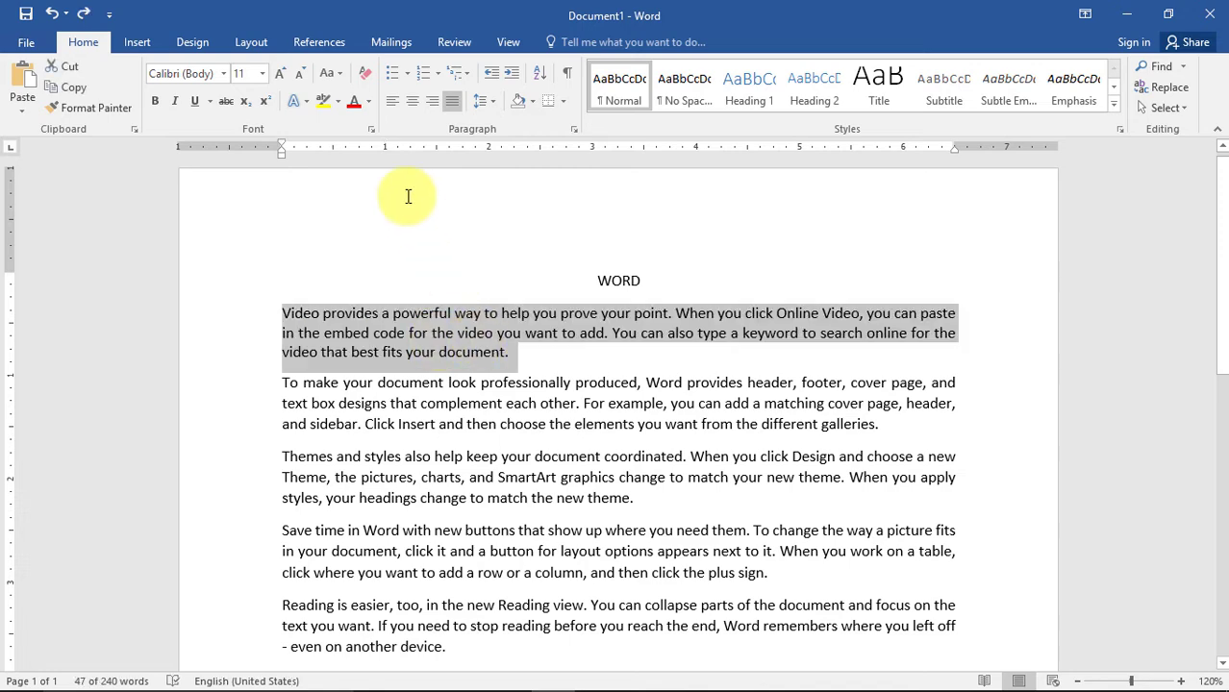
pyautogui.click(488, 106)
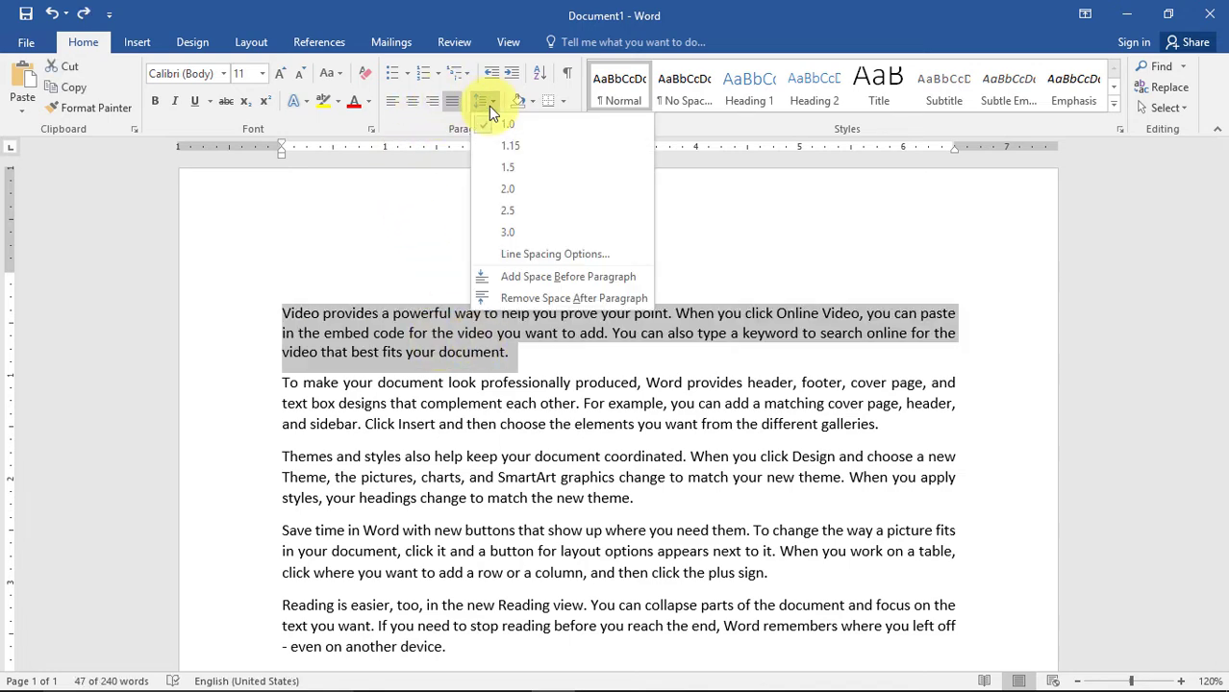
pyautogui.click(531, 258)
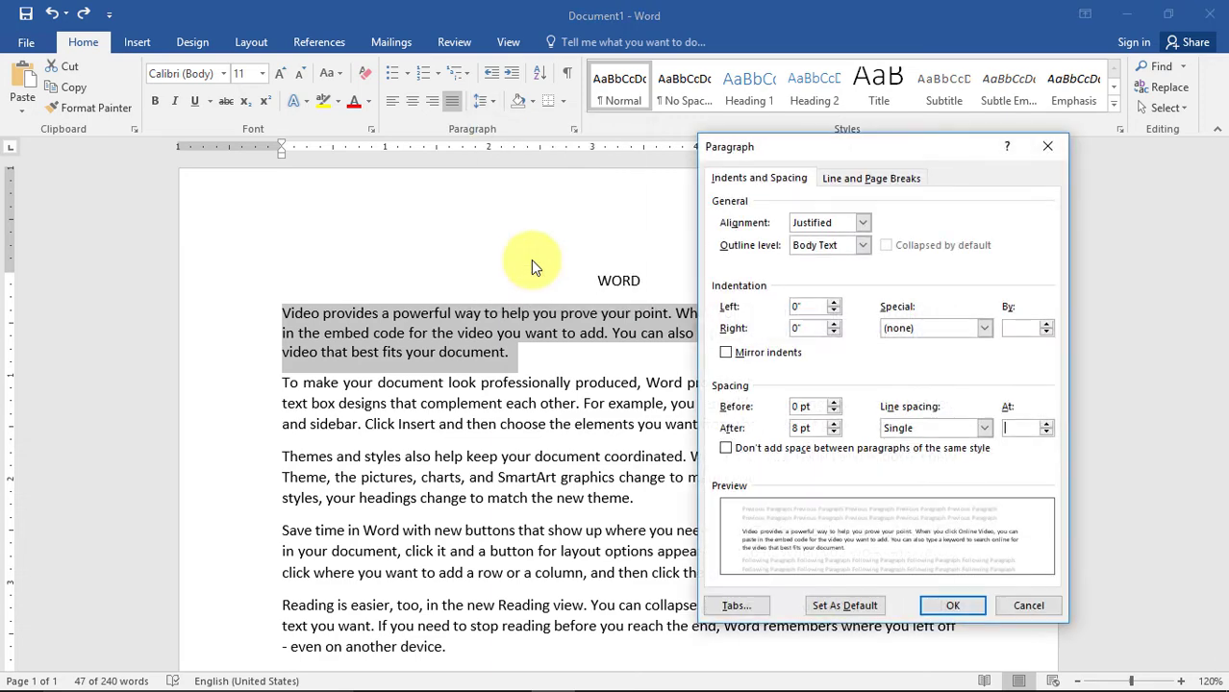
pyautogui.click(938, 330)
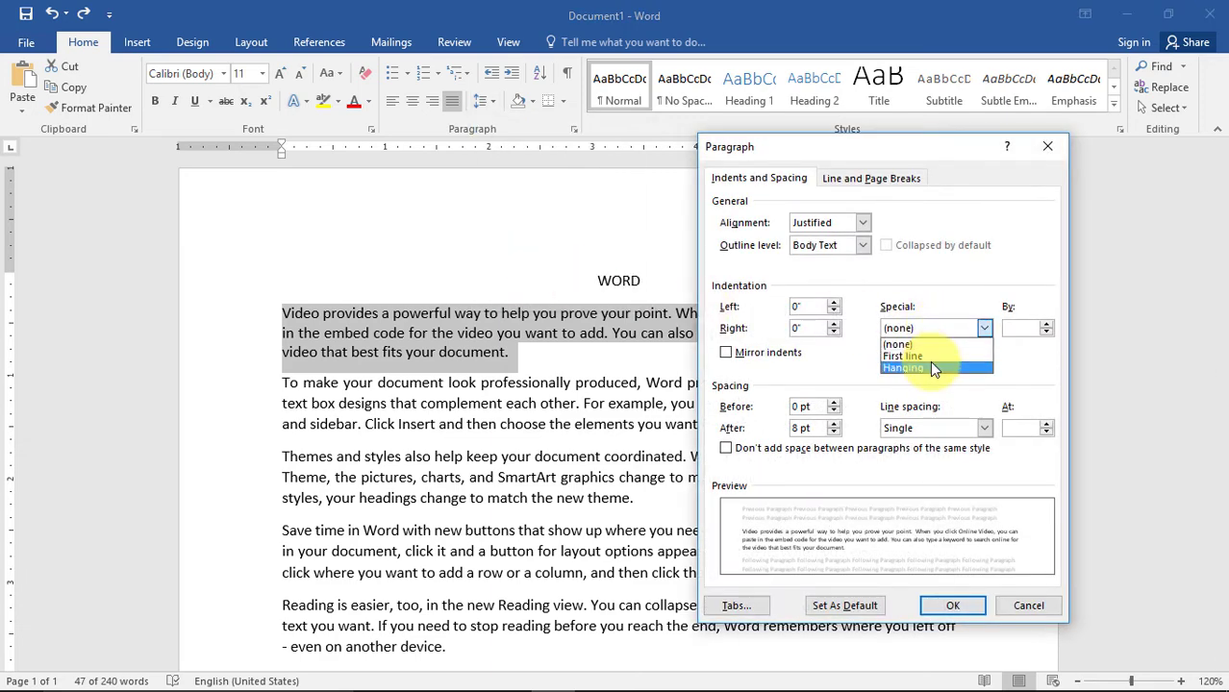
pyautogui.click(928, 365)
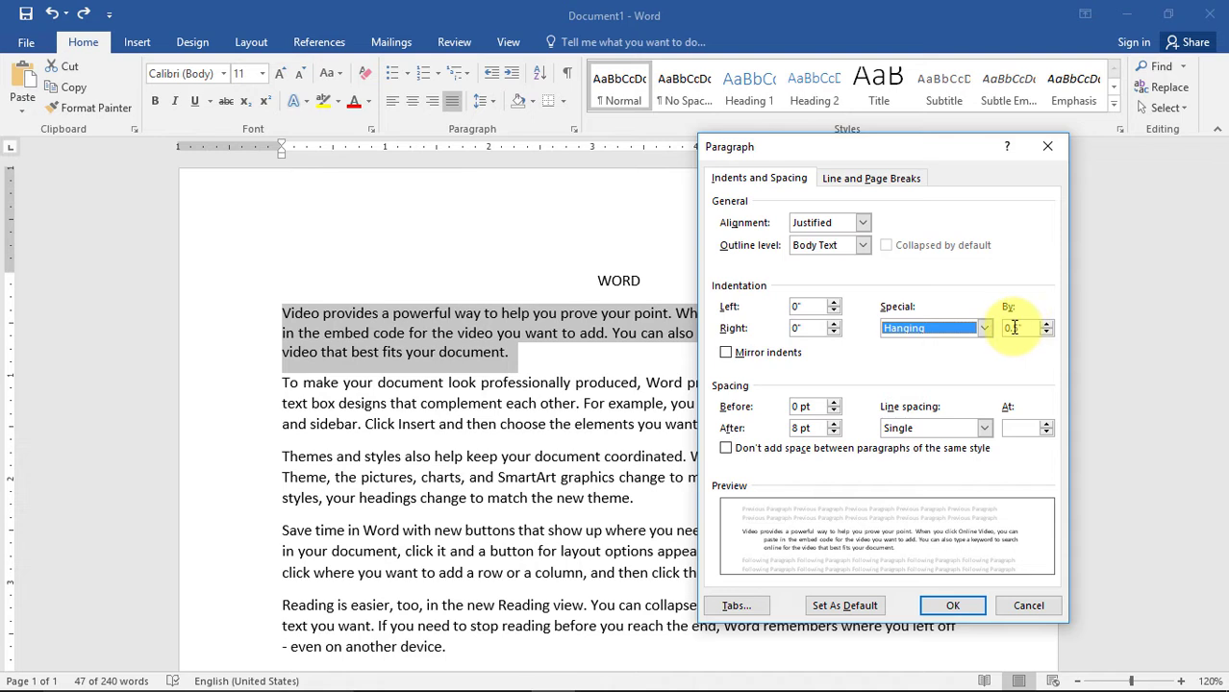
pyautogui.click(1047, 325)
pyautogui.click(1047, 325)
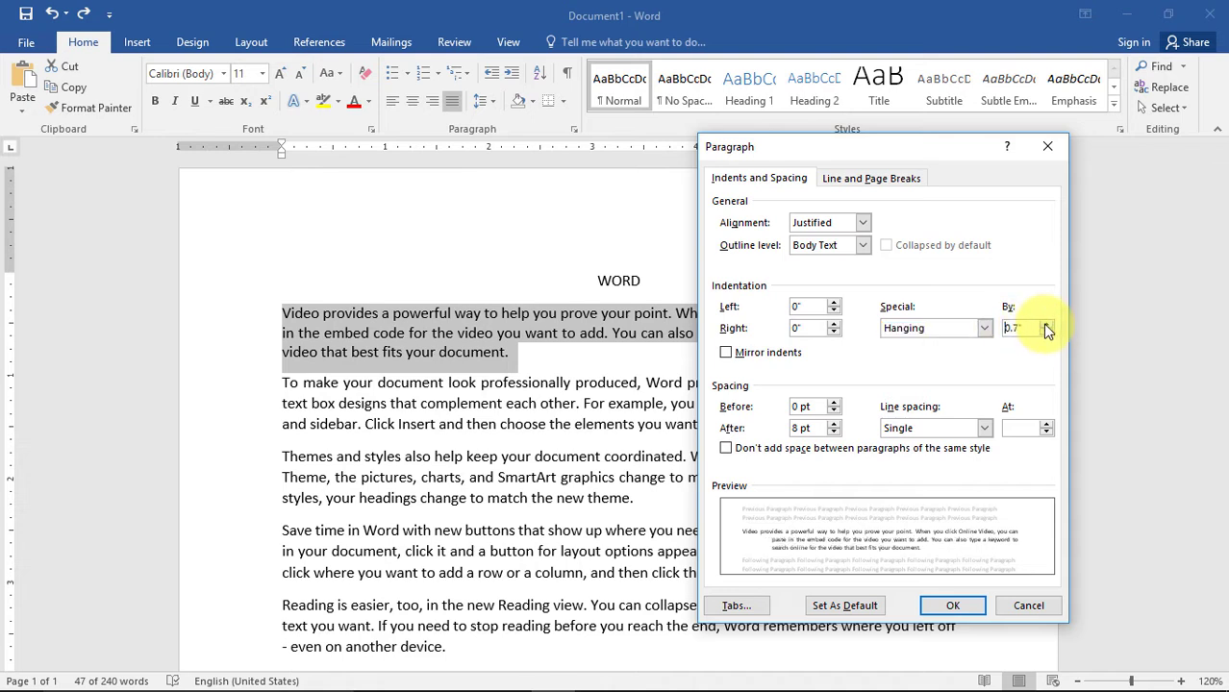
pyautogui.click(1046, 332)
pyautogui.click(1046, 333)
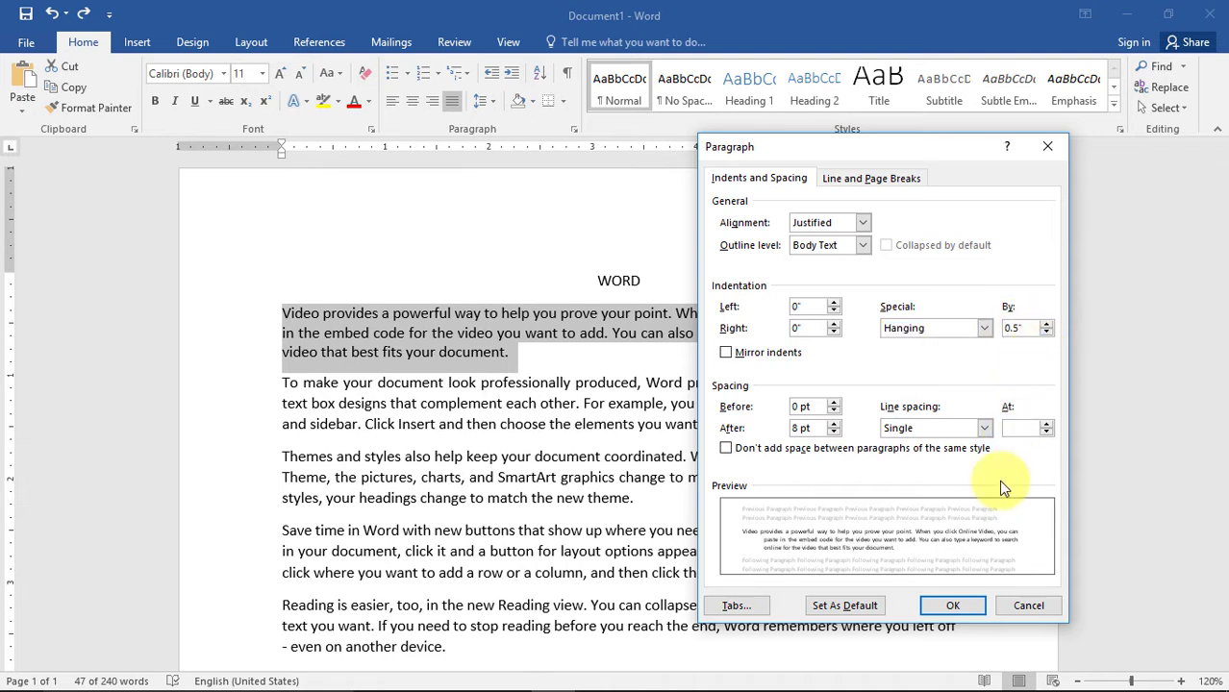
pyautogui.click(943, 605)
pyautogui.click(315, 350)
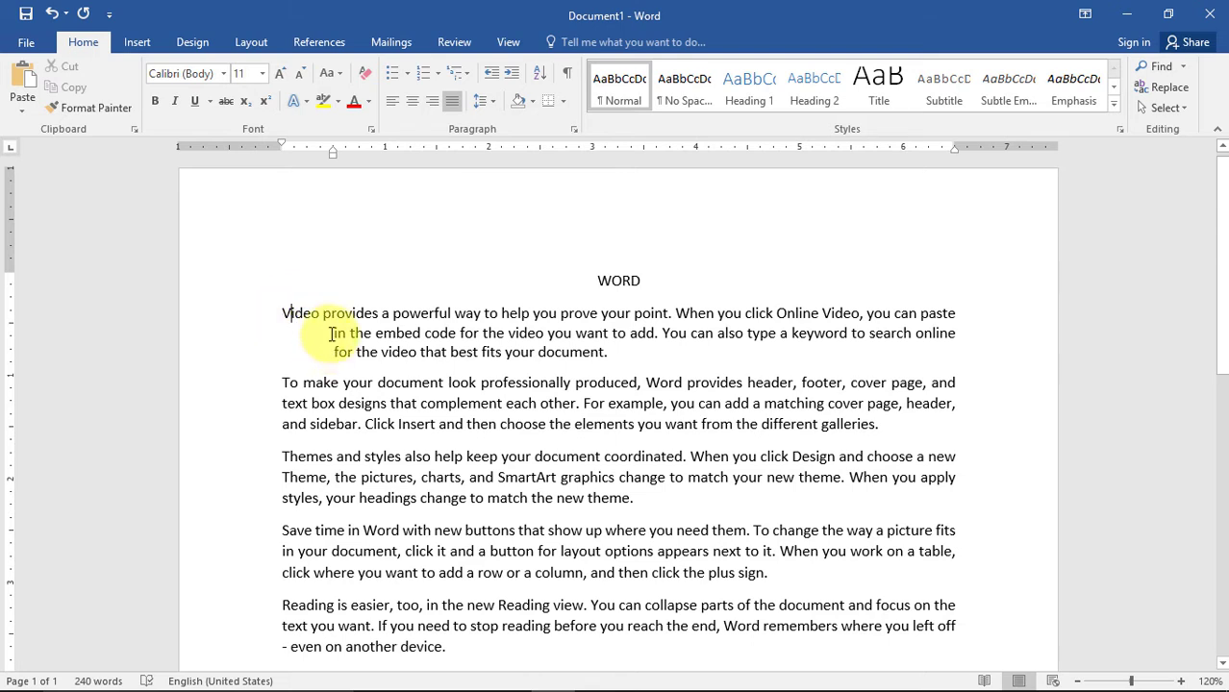
pyautogui.click(285, 313)
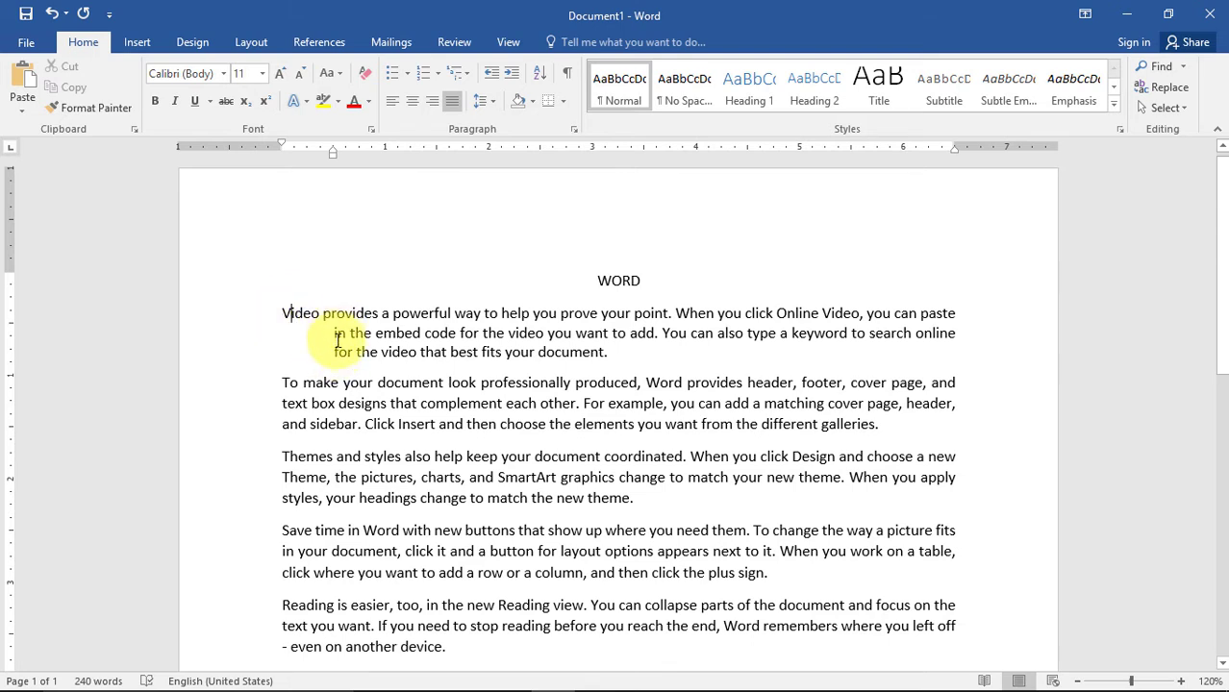
pyautogui.click(608, 352)
pyautogui.moveTo(584, 352); pyautogui.dragTo(279, 313)
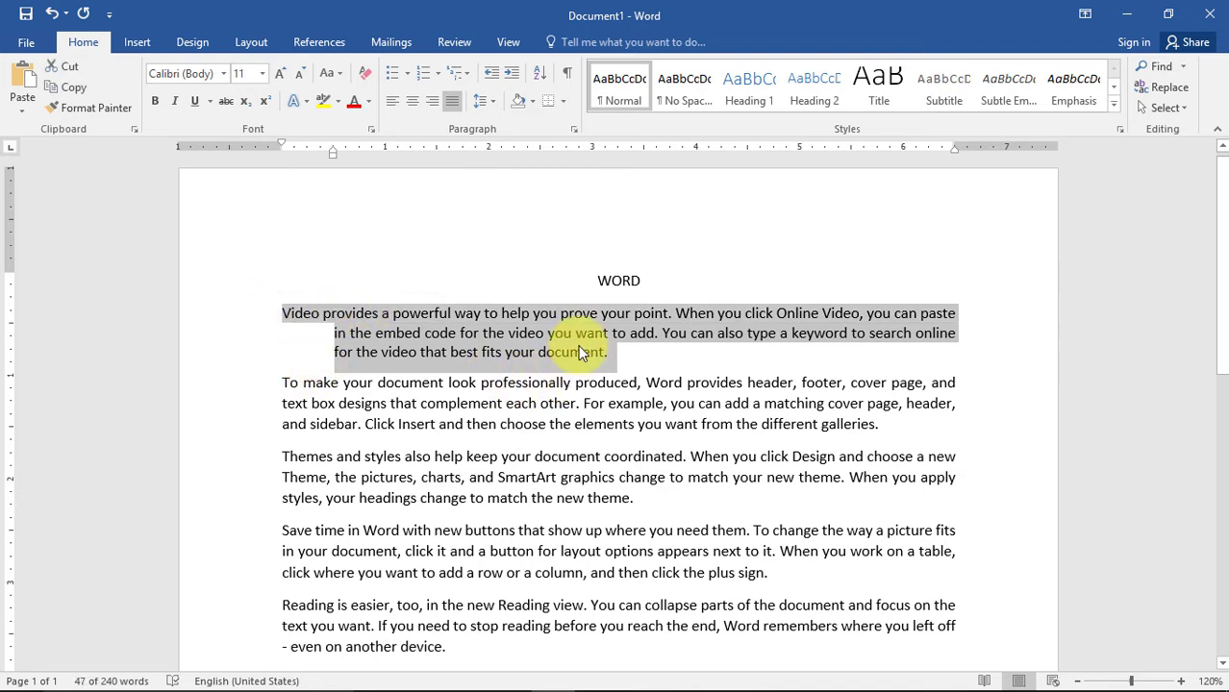
pyautogui.hotkey('ctrl', 'shift', 't')
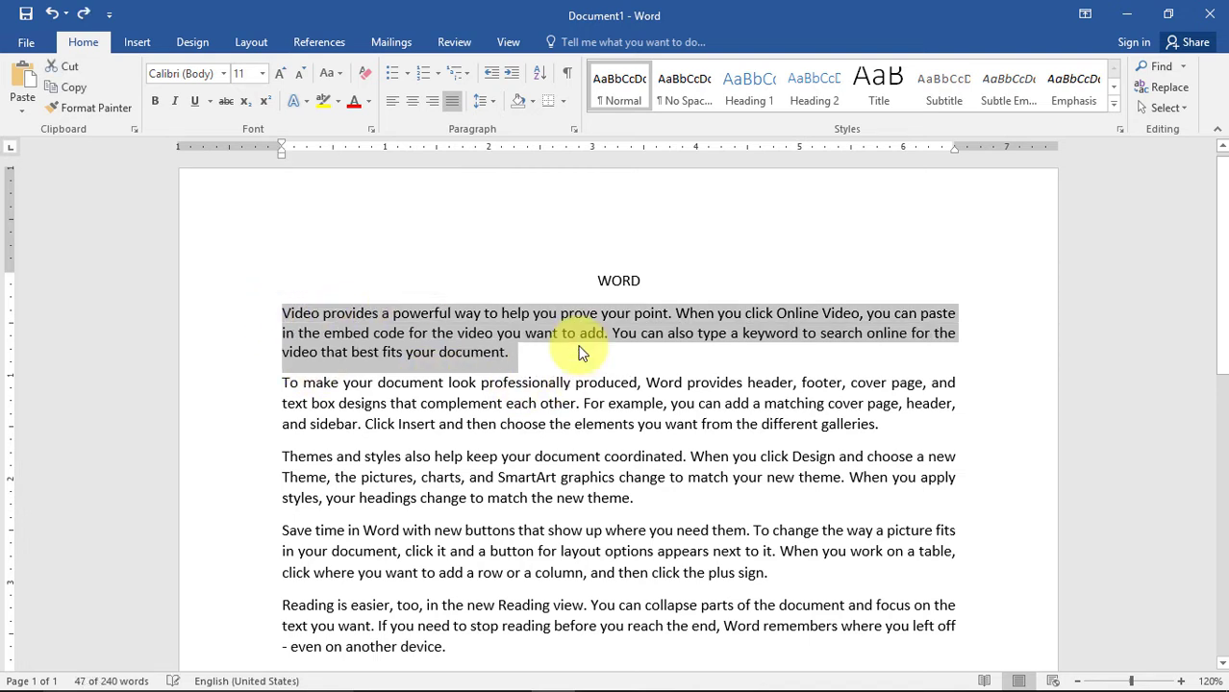
pyautogui.click(507, 402)
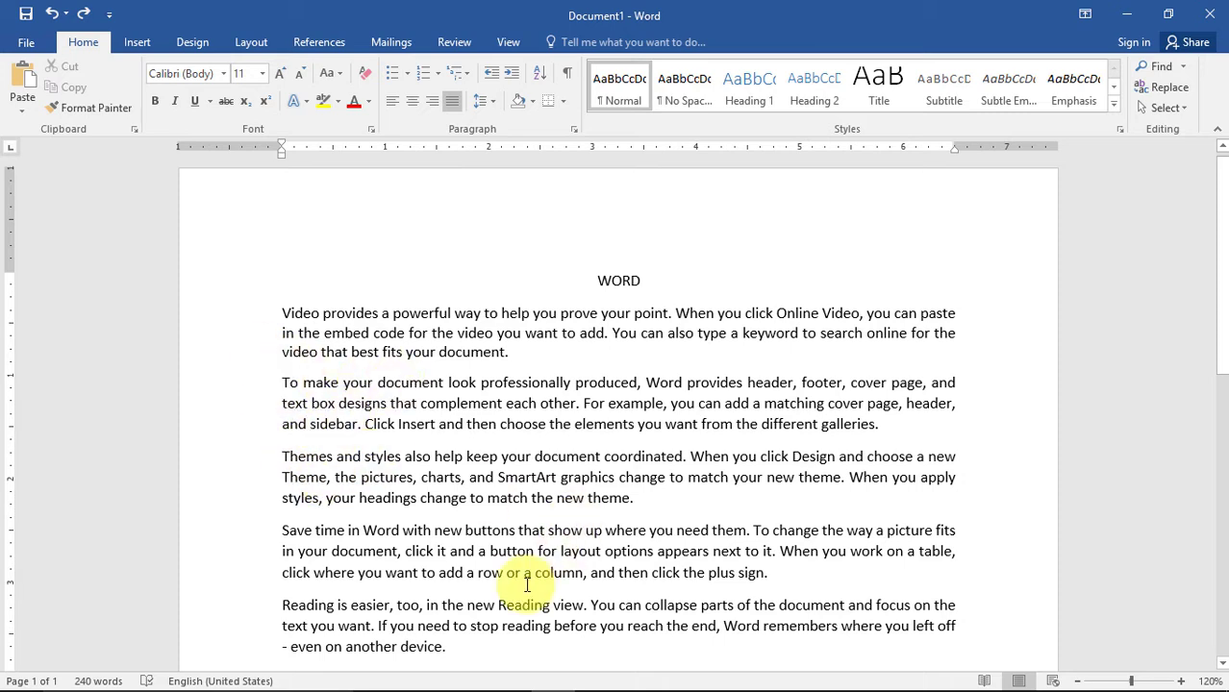
pyautogui.moveTo(458, 650); pyautogui.dragTo(276, 311)
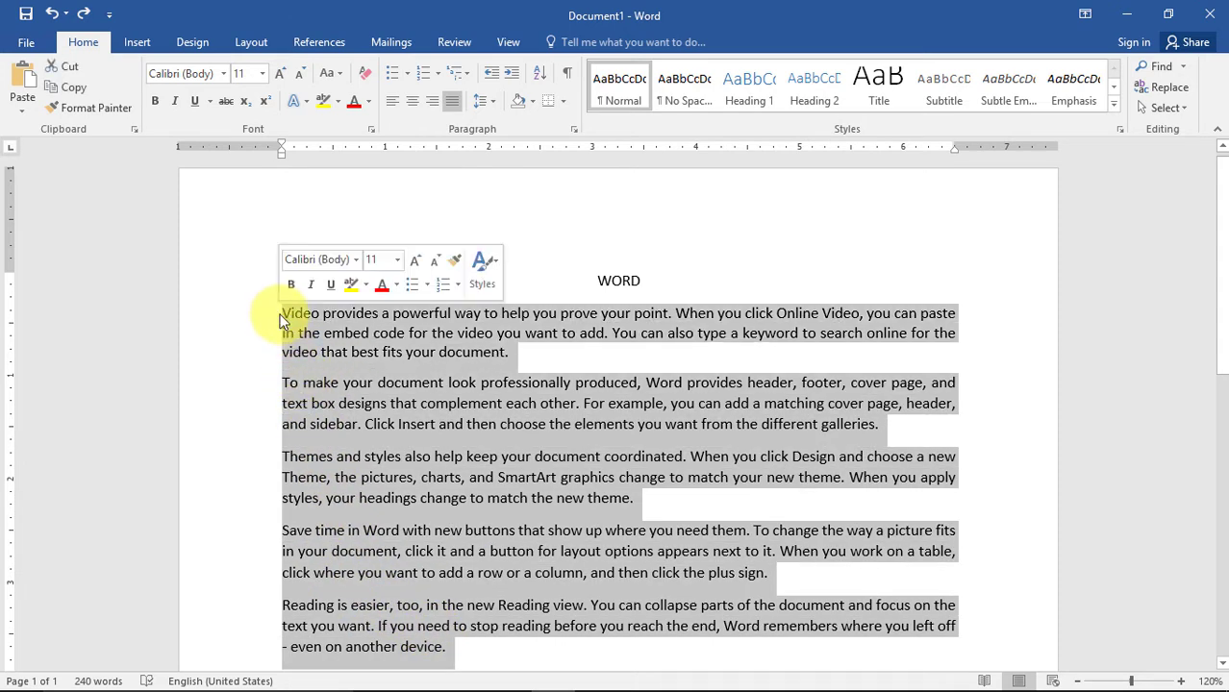
pyautogui.click(497, 102)
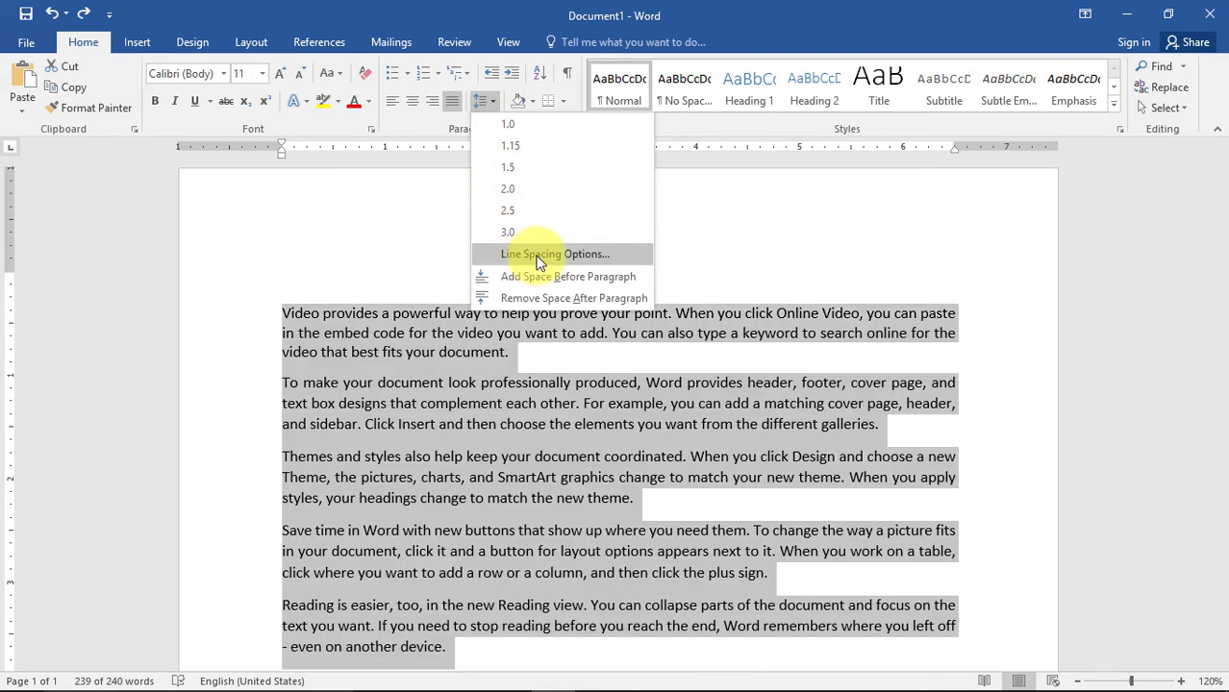
pyautogui.click(539, 256)
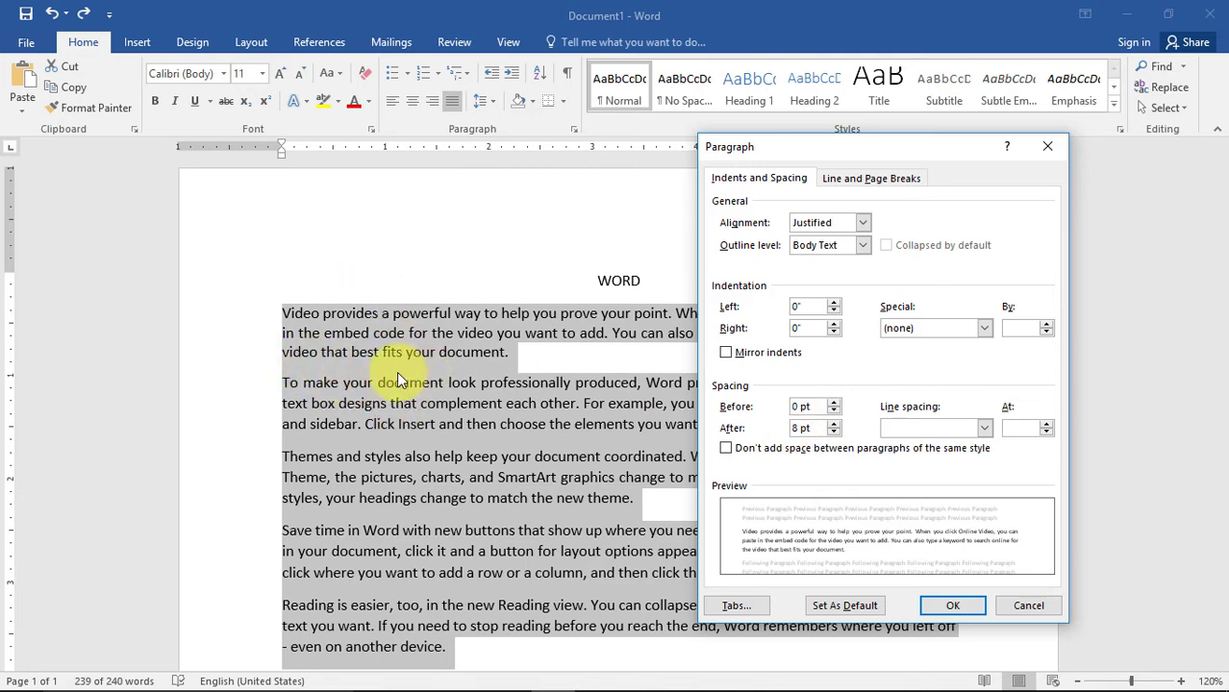
pyautogui.click(835, 426)
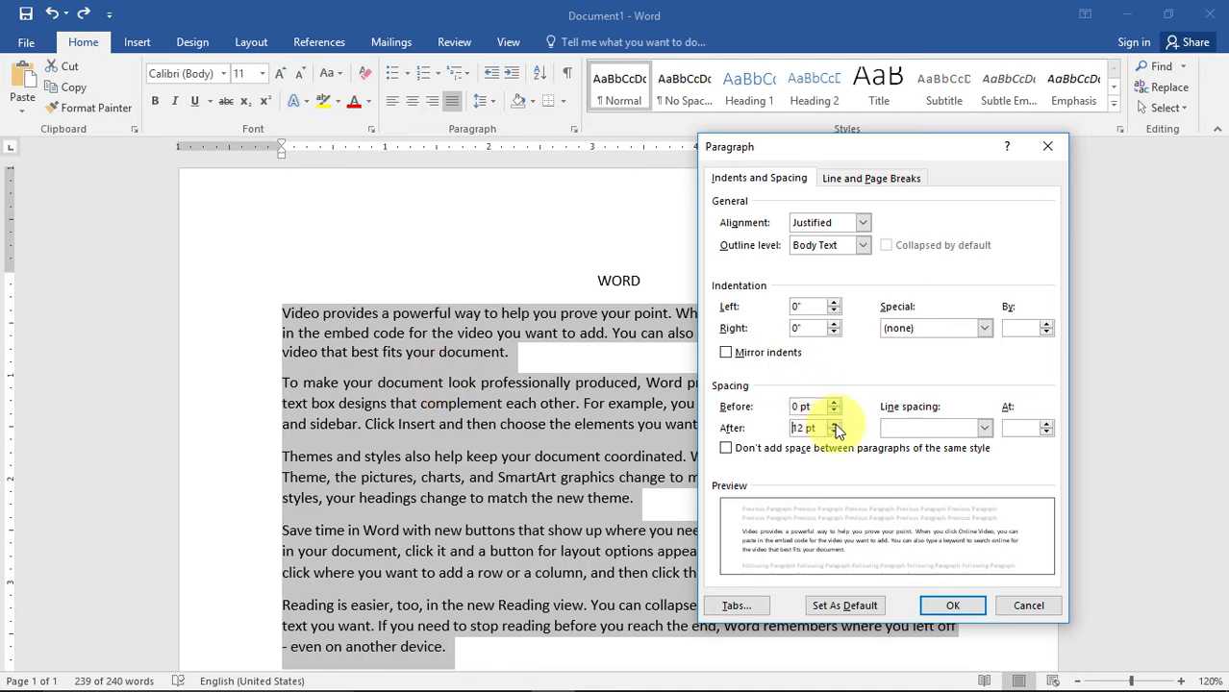
pyautogui.click(835, 426)
pyautogui.click(834, 426)
pyautogui.click(835, 433)
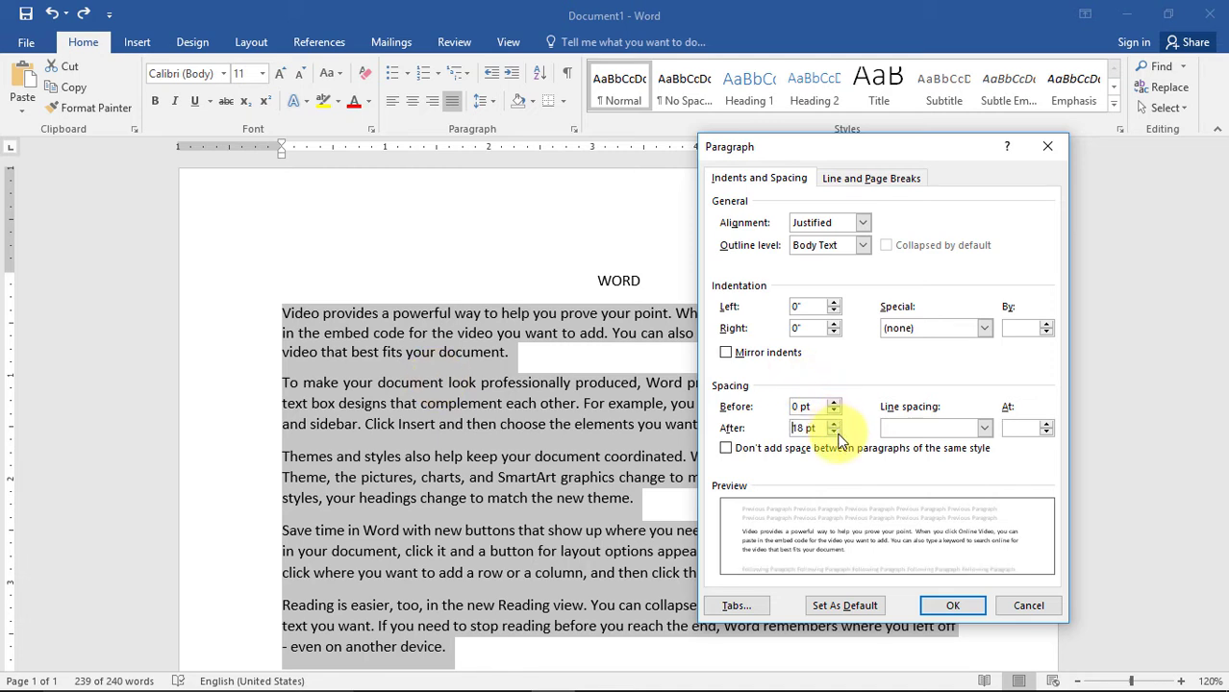
pyautogui.doubleClick(813, 428)
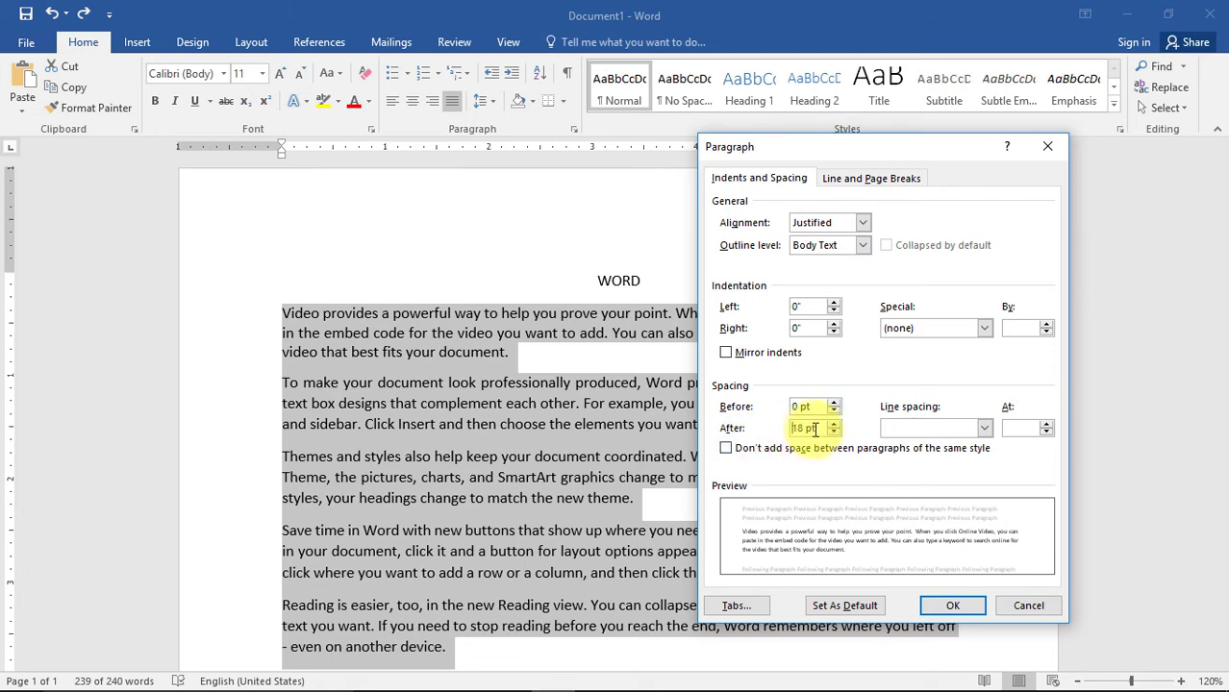
pyautogui.click(955, 605)
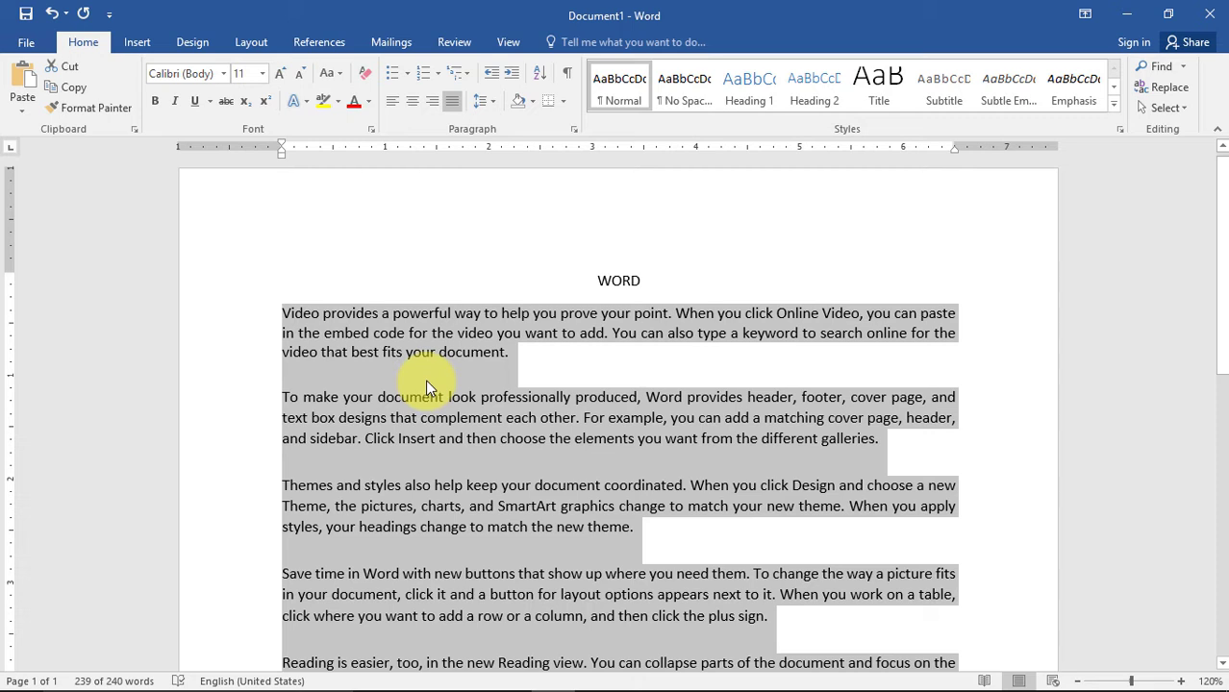
pyautogui.hotkey('ctrl', 'z')
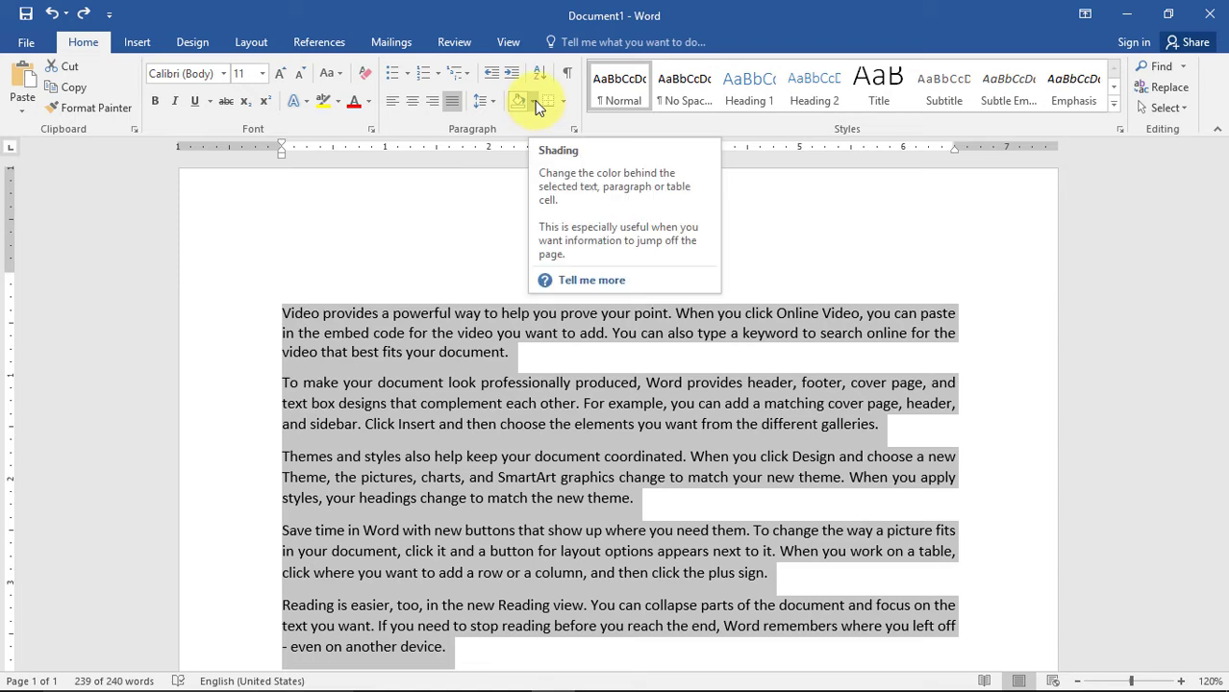
pyautogui.click(503, 353)
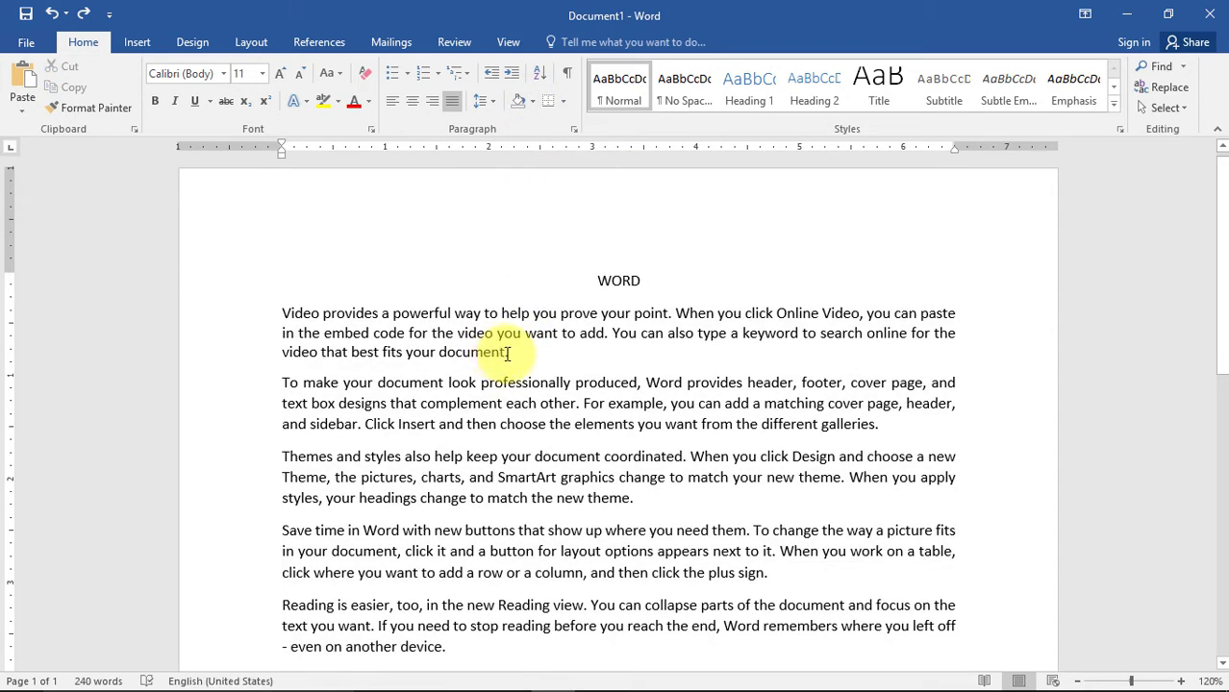
pyautogui.moveTo(512, 356); pyautogui.dragTo(283, 315)
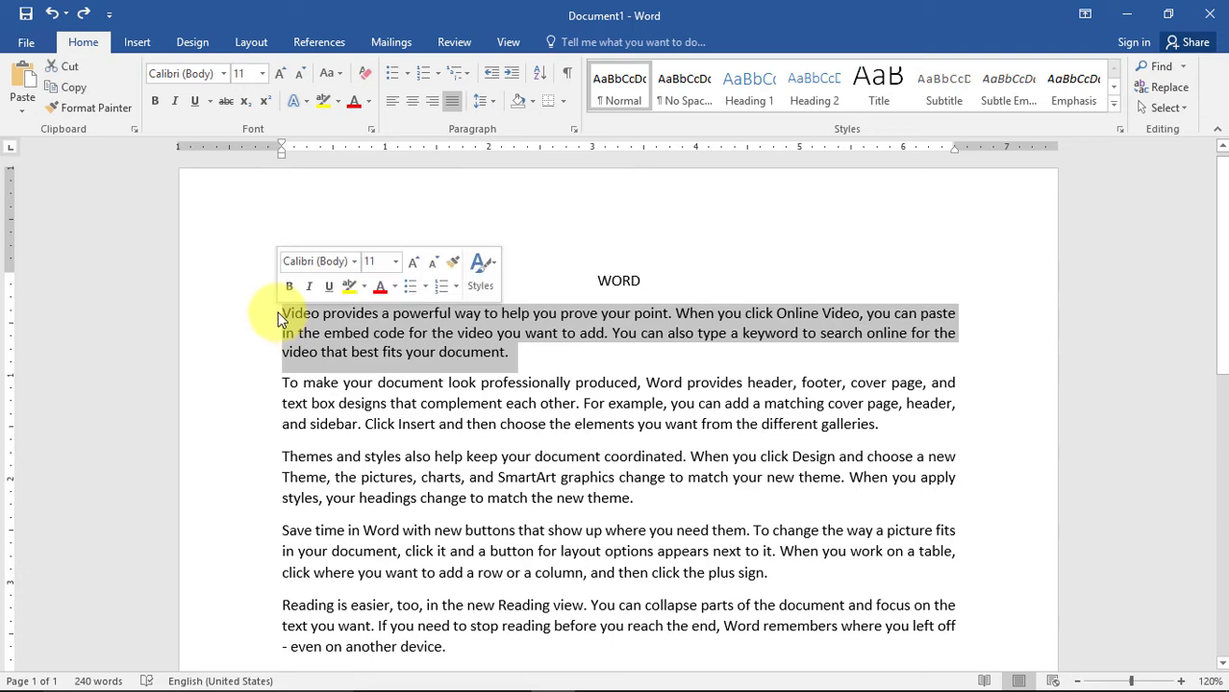
pyautogui.click(531, 102)
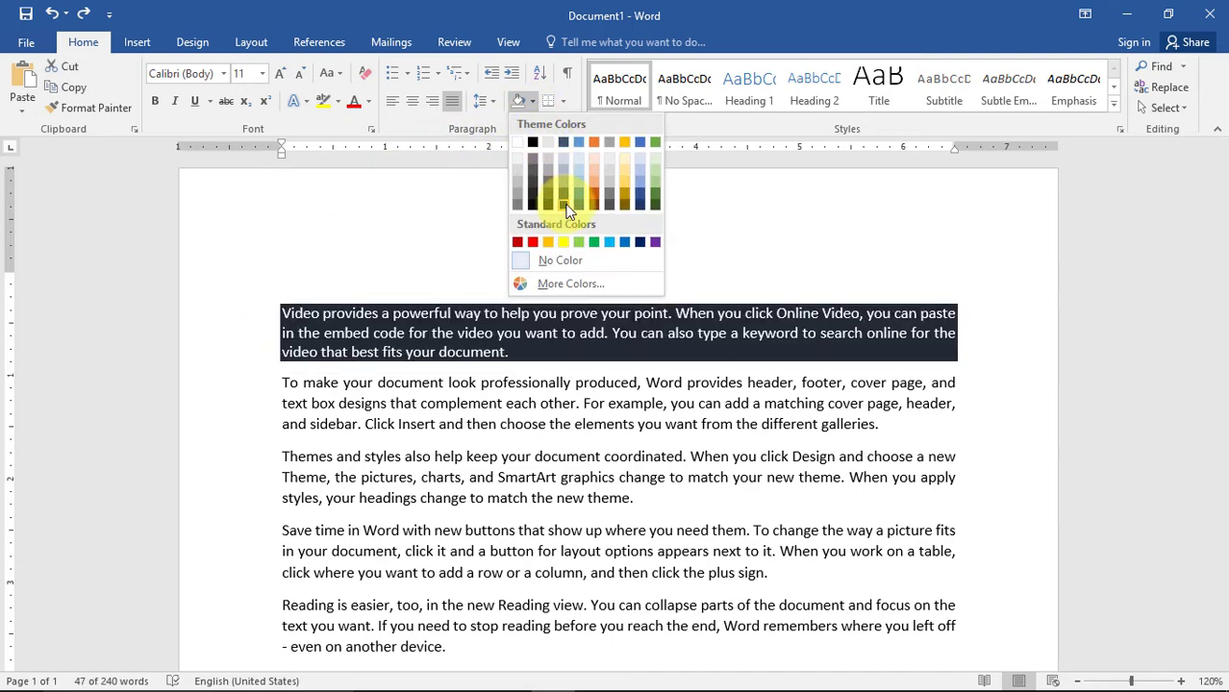
pyautogui.click(620, 180)
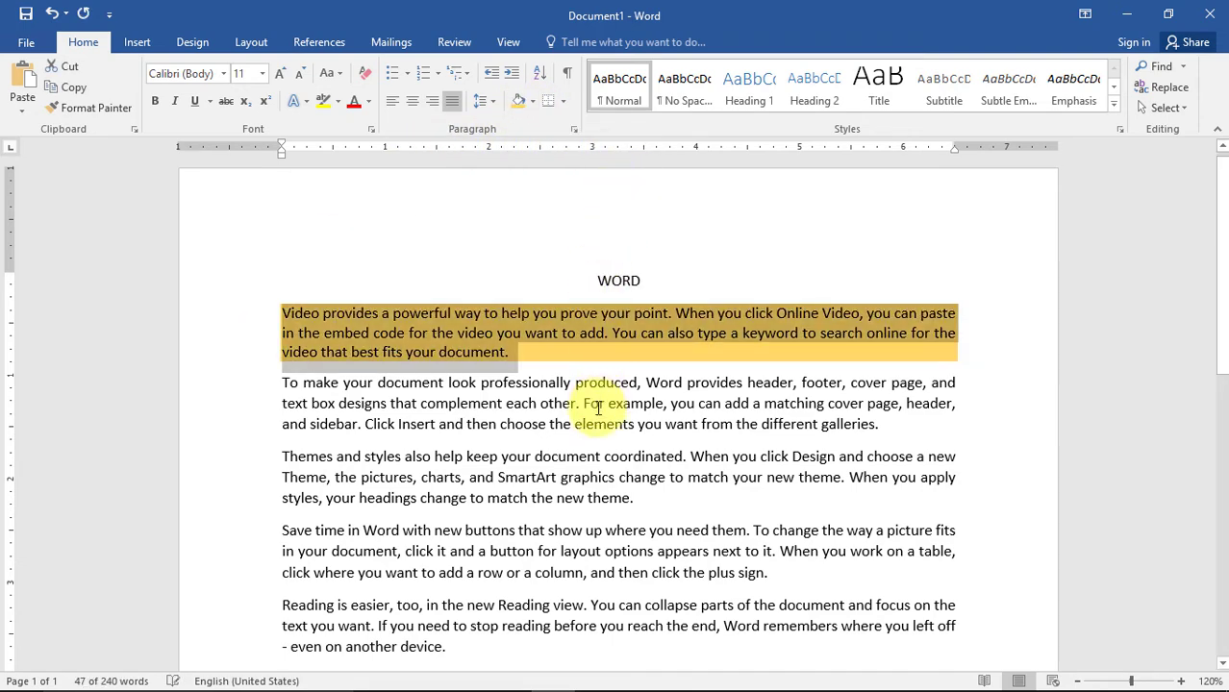
pyautogui.moveTo(878, 424); pyautogui.dragTo(298, 385)
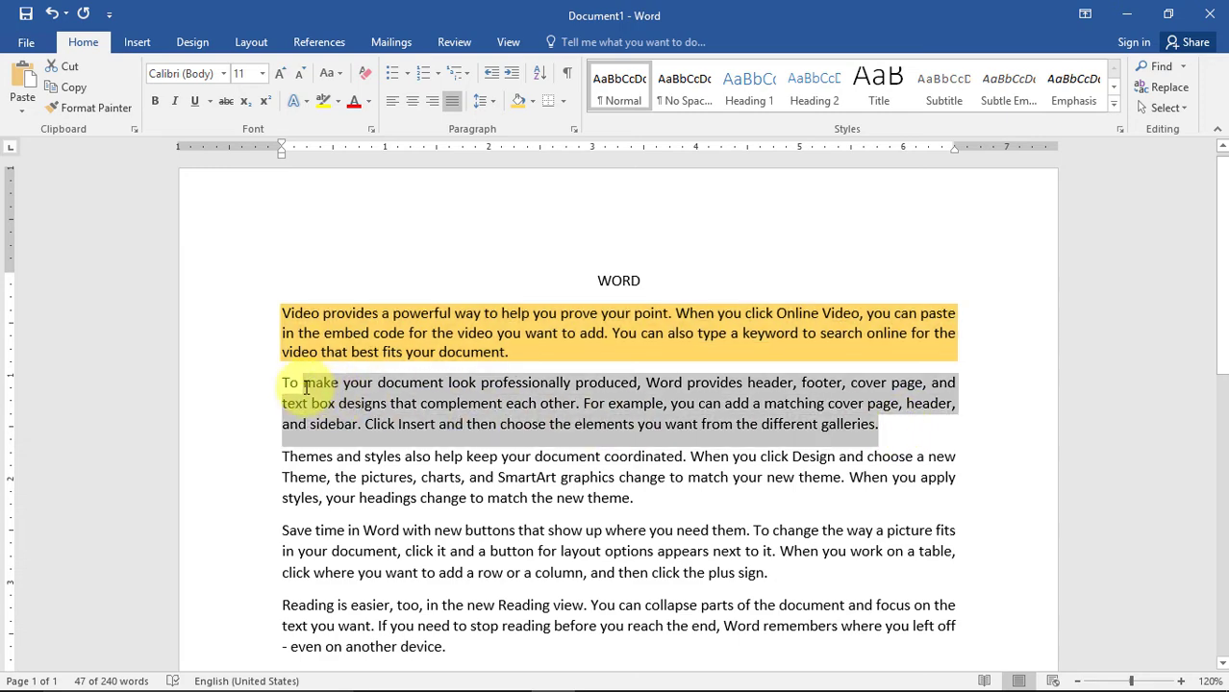
pyautogui.click(533, 102)
pyautogui.click(583, 201)
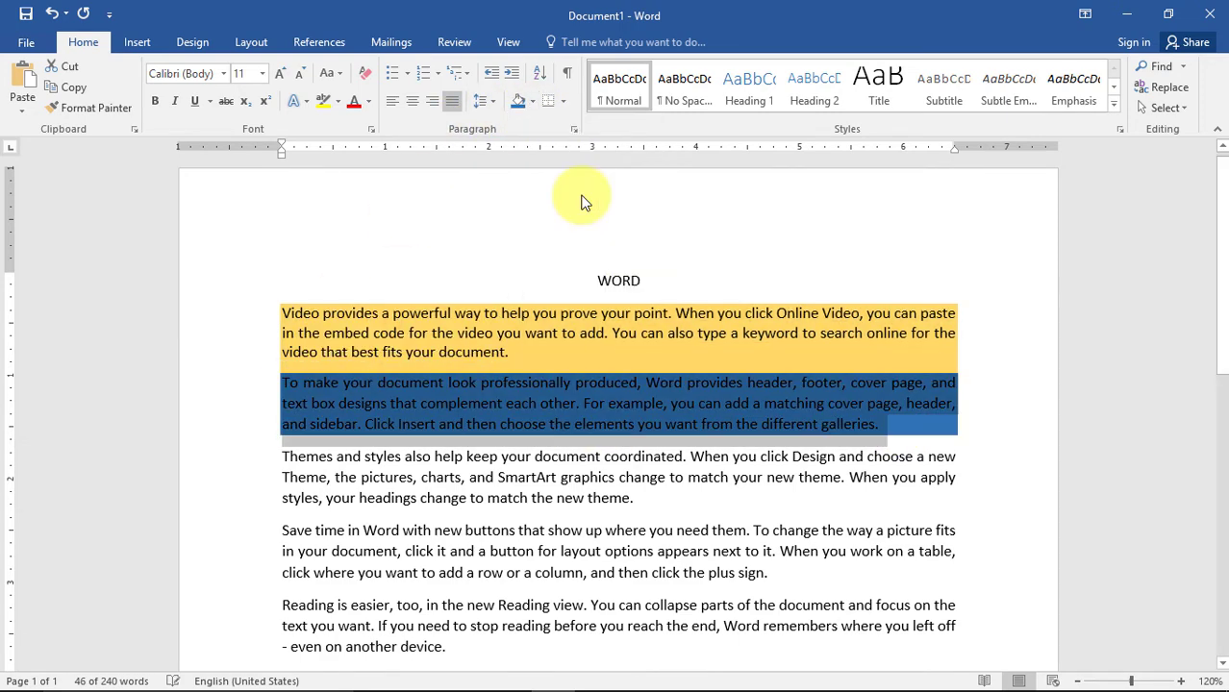
pyautogui.click(502, 424)
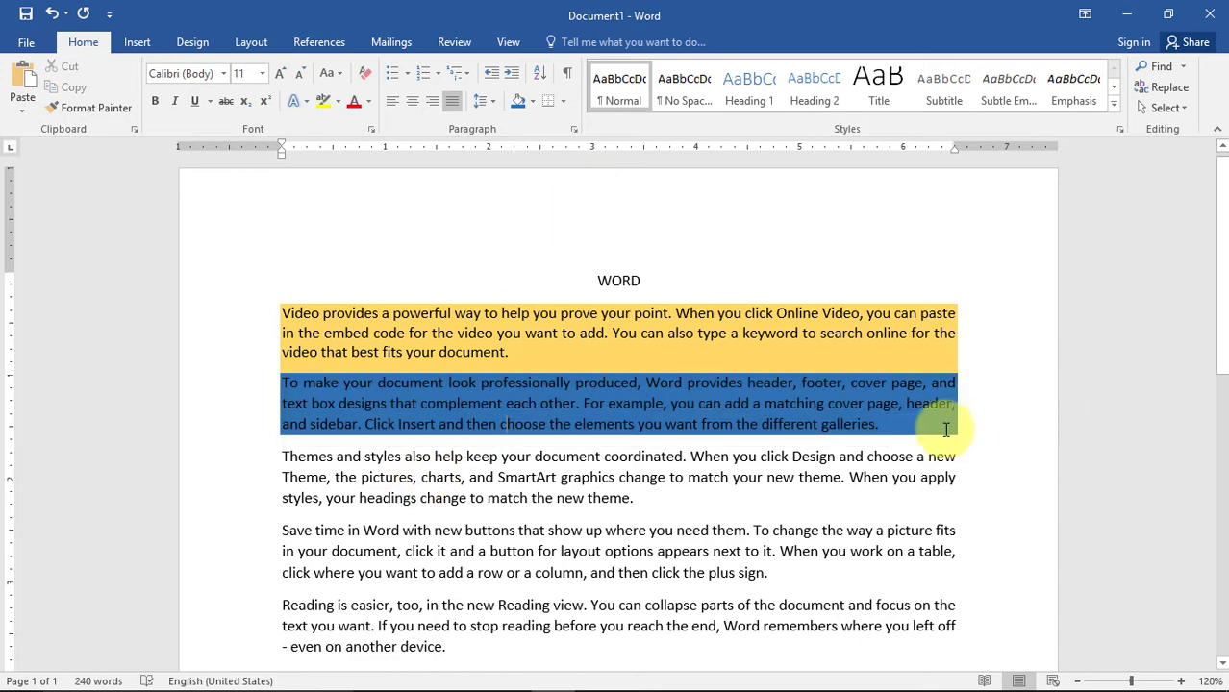
pyautogui.click(280, 314)
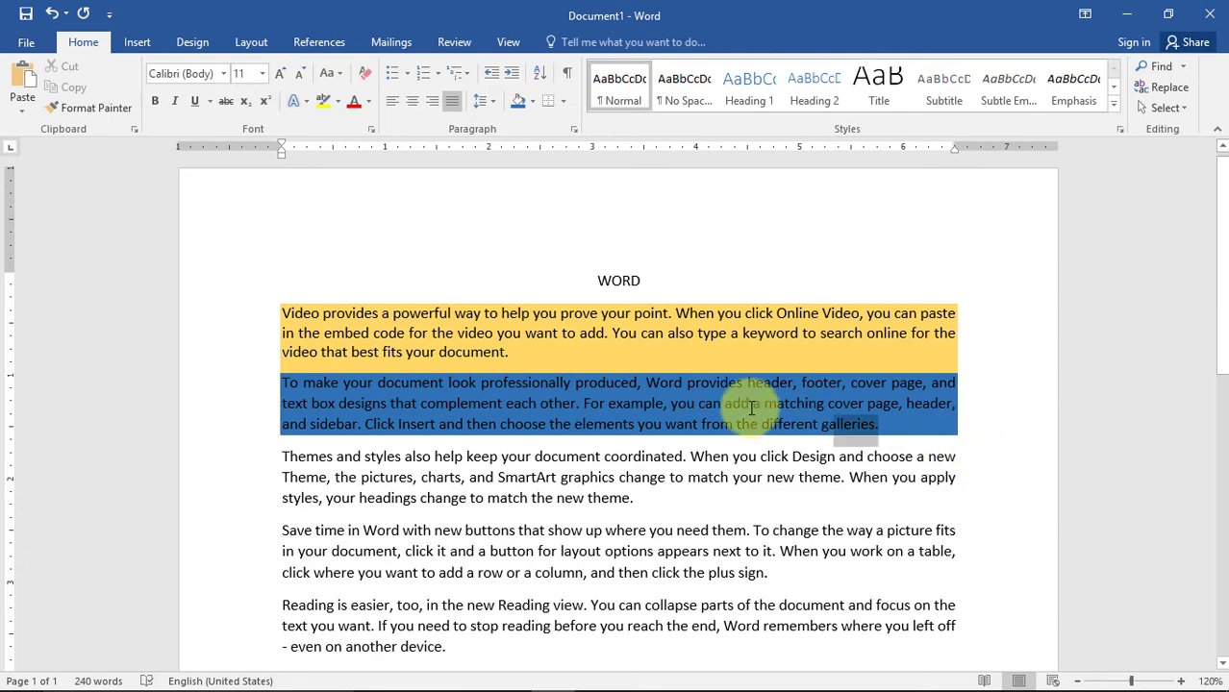
pyautogui.moveTo(880, 424); pyautogui.dragTo(242, 289)
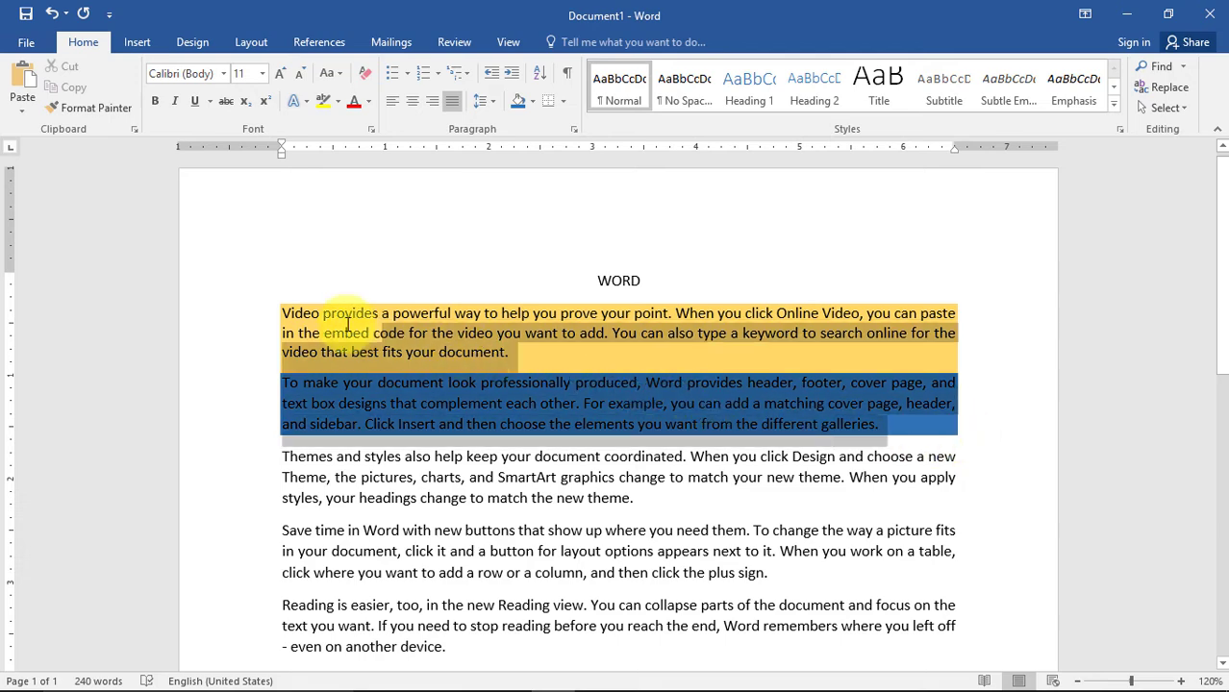
pyautogui.click(536, 104)
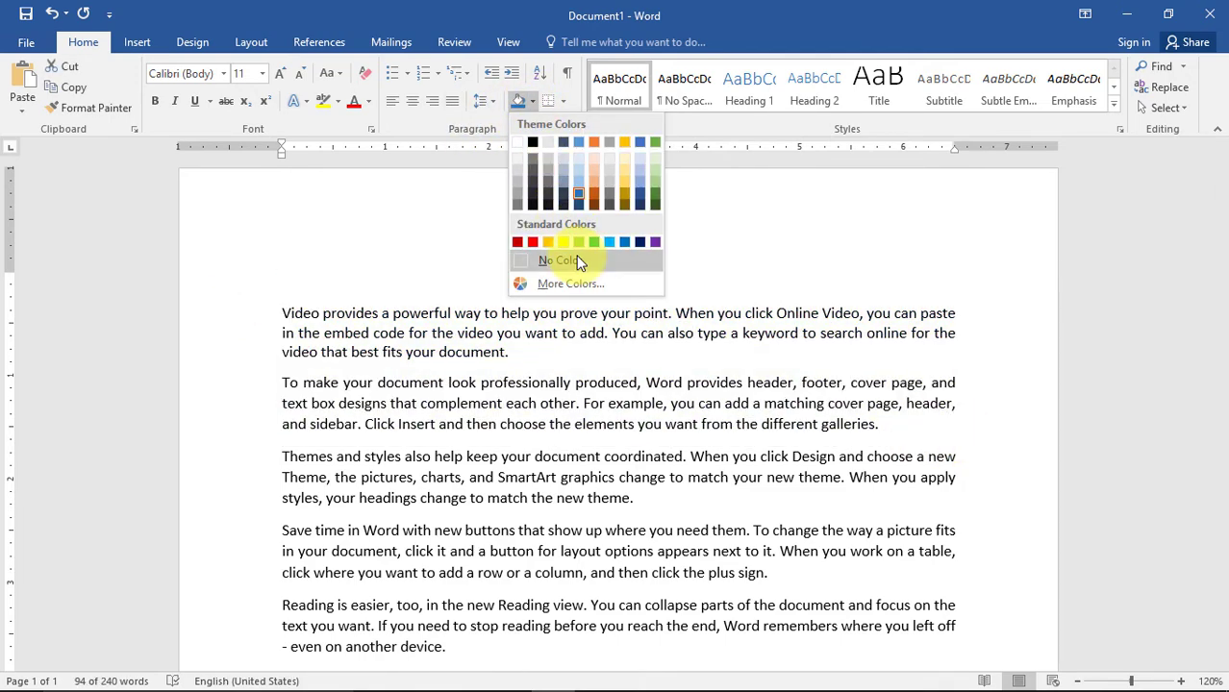
pyautogui.click(576, 261)
pyautogui.click(462, 352)
pyautogui.click(509, 352)
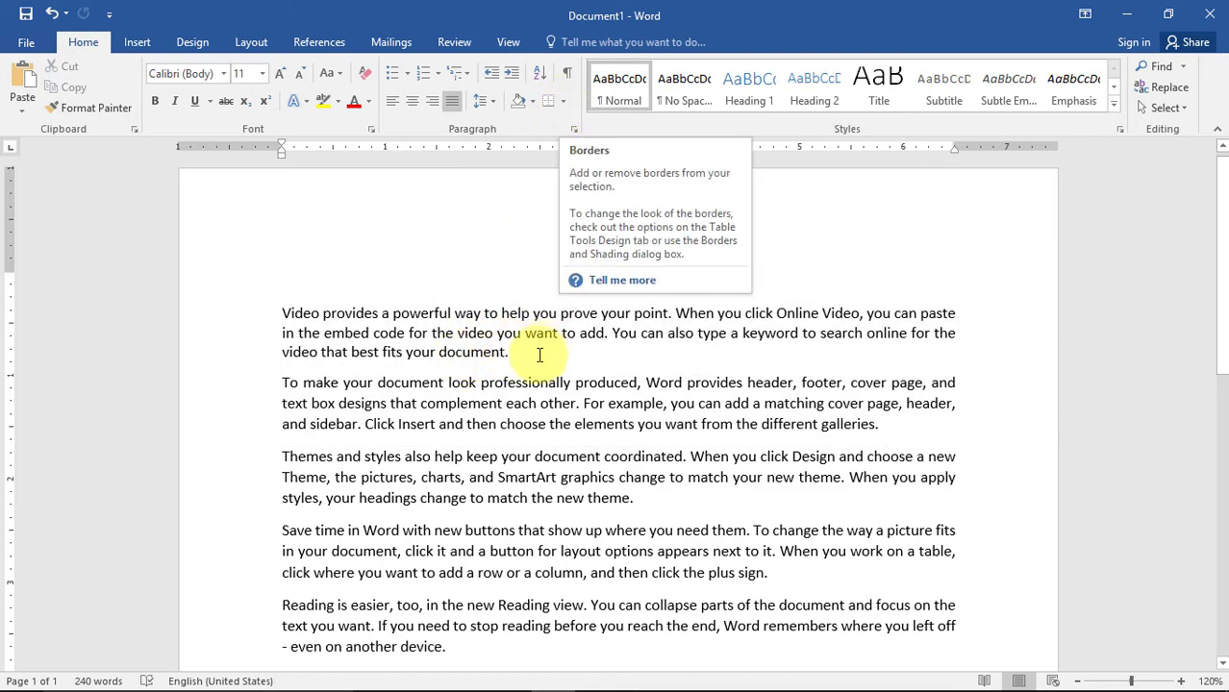
# - Add a box border to the first body paragraph, remove it with No Border, and reopen Borders
pyautogui.moveTo(515, 352); pyautogui.dragTo(277, 318)
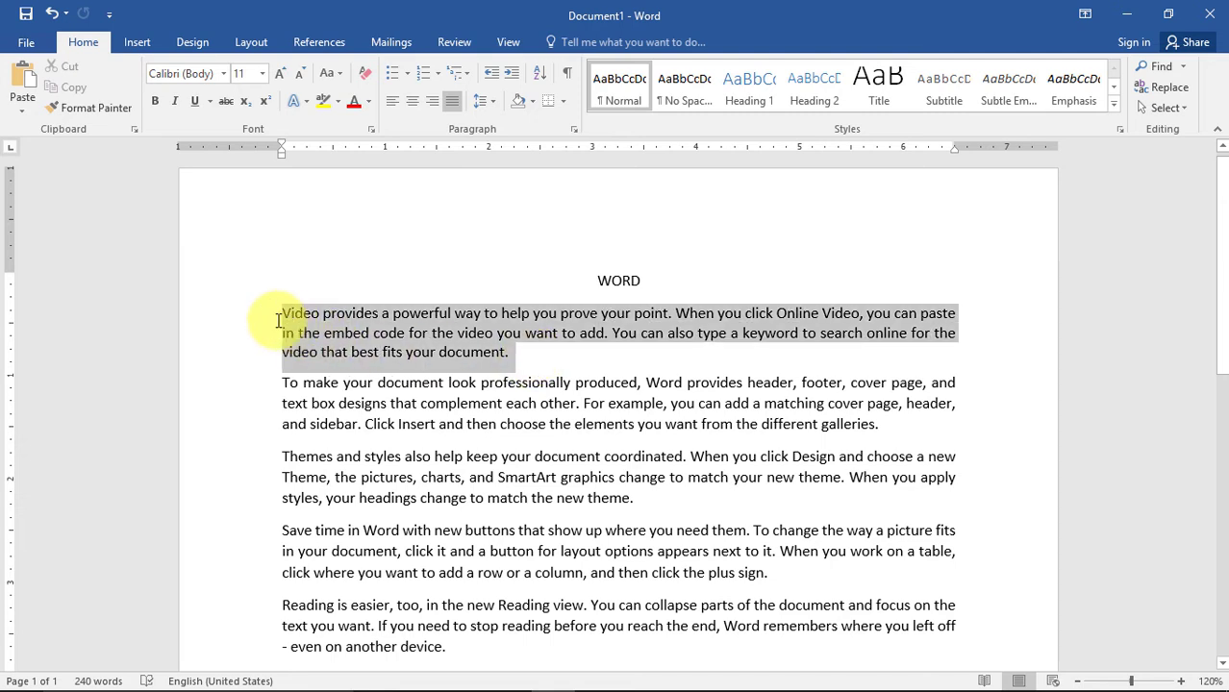
pyautogui.click(564, 102)
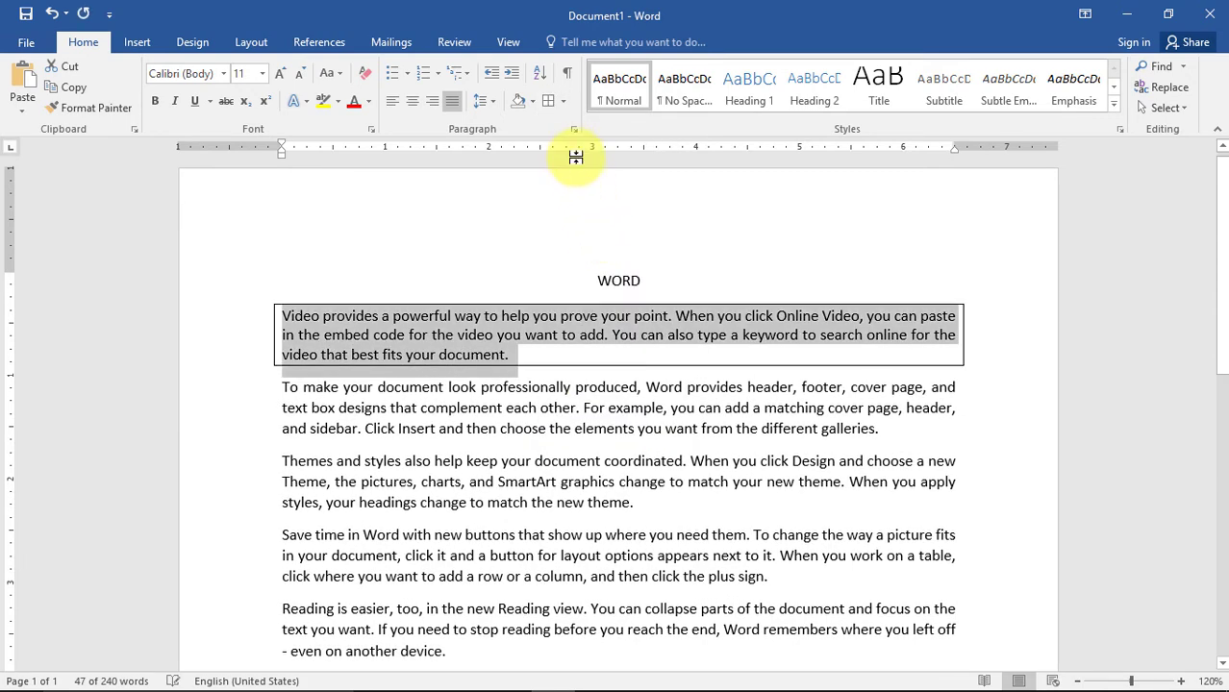
pyautogui.click(568, 102)
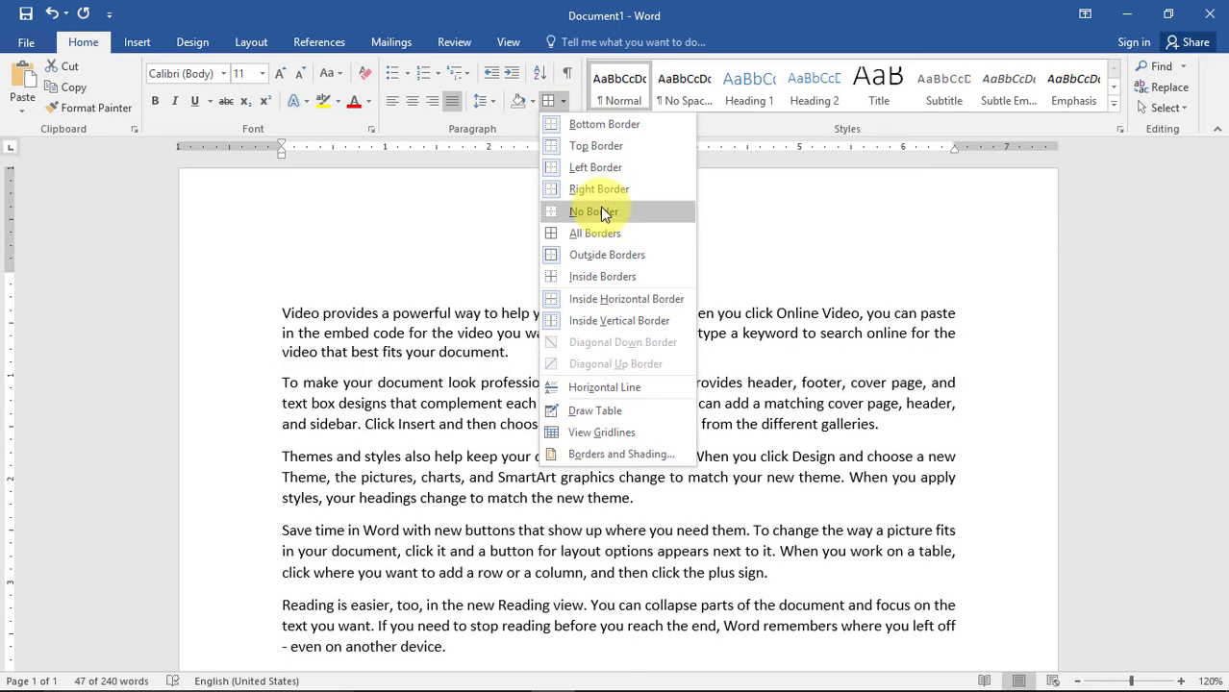
pyautogui.click(600, 210)
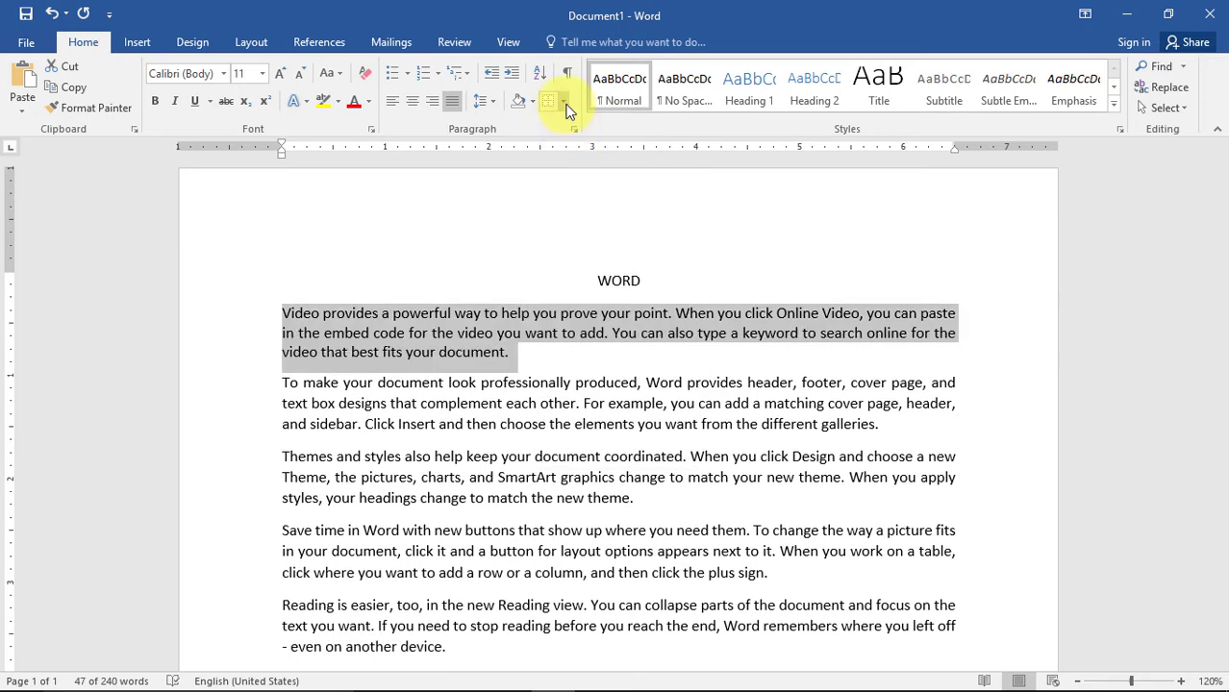
pyautogui.click(565, 102)
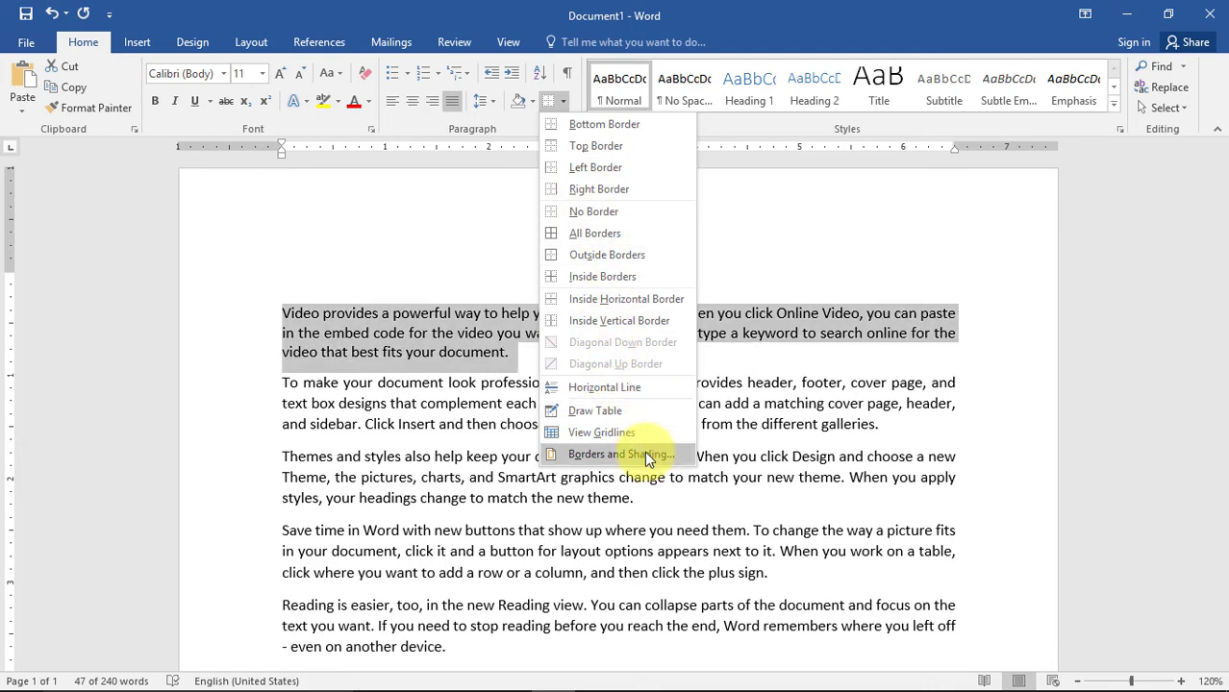
# - Give the first paragraph a 3-D thick double-line border in red, 6 pt wide
pyautogui.click(646, 456)
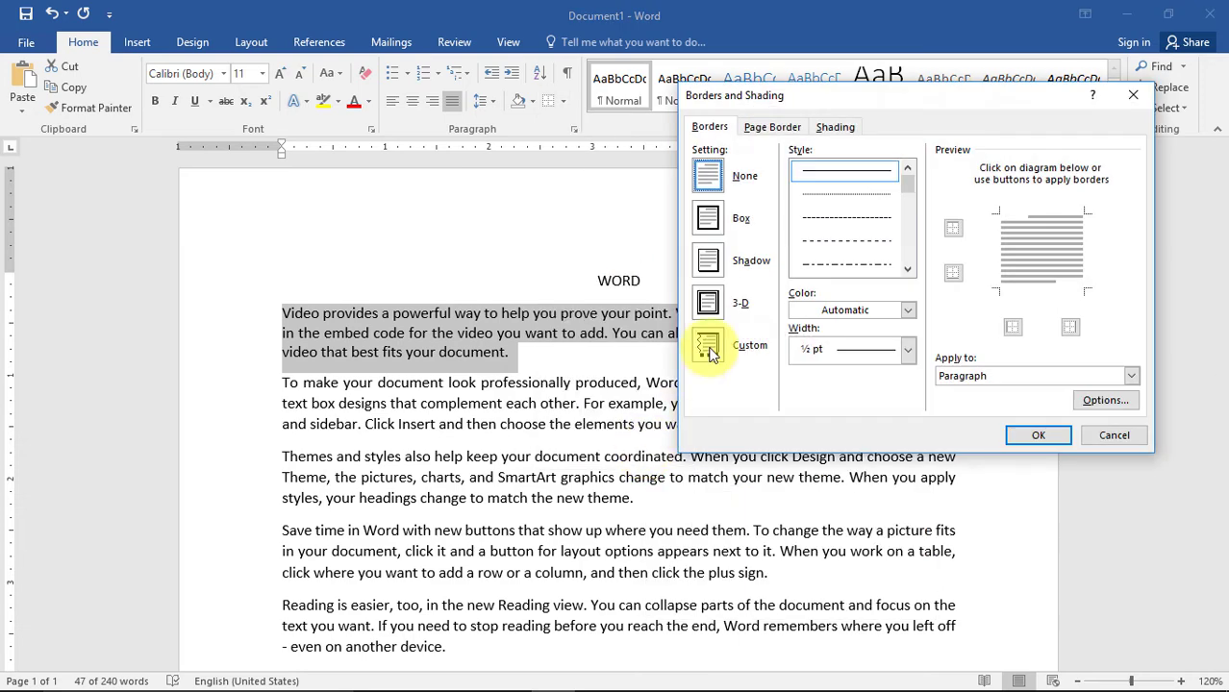
pyautogui.click(709, 264)
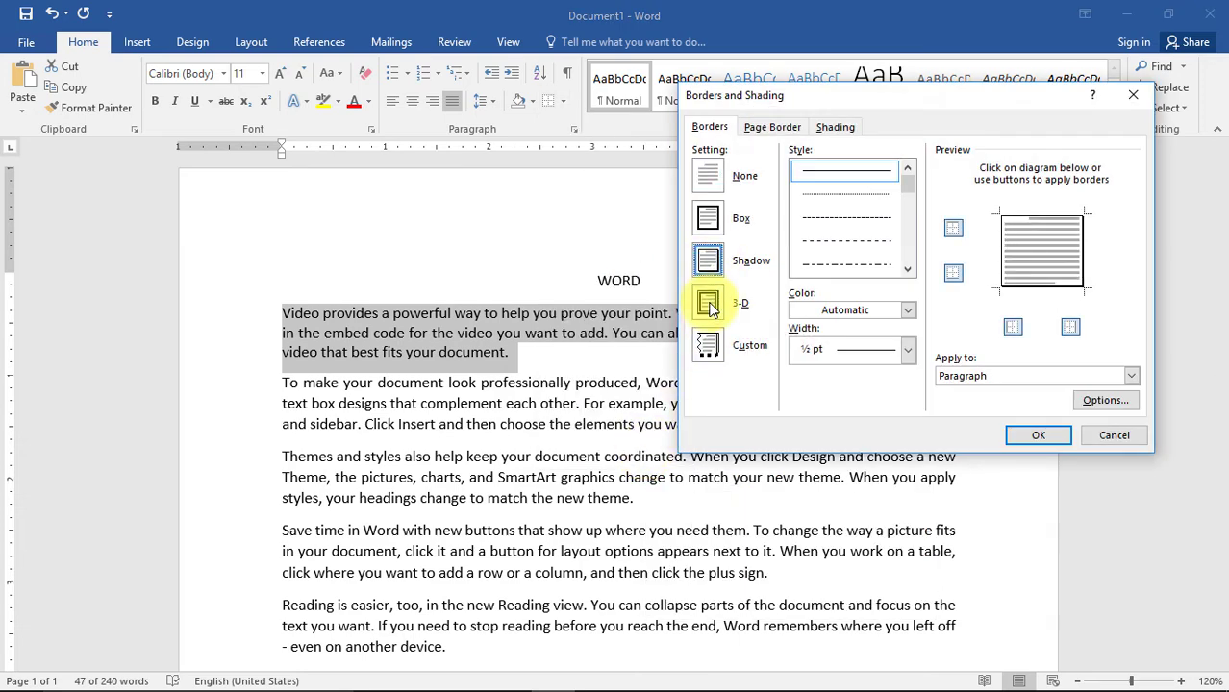
pyautogui.click(709, 304)
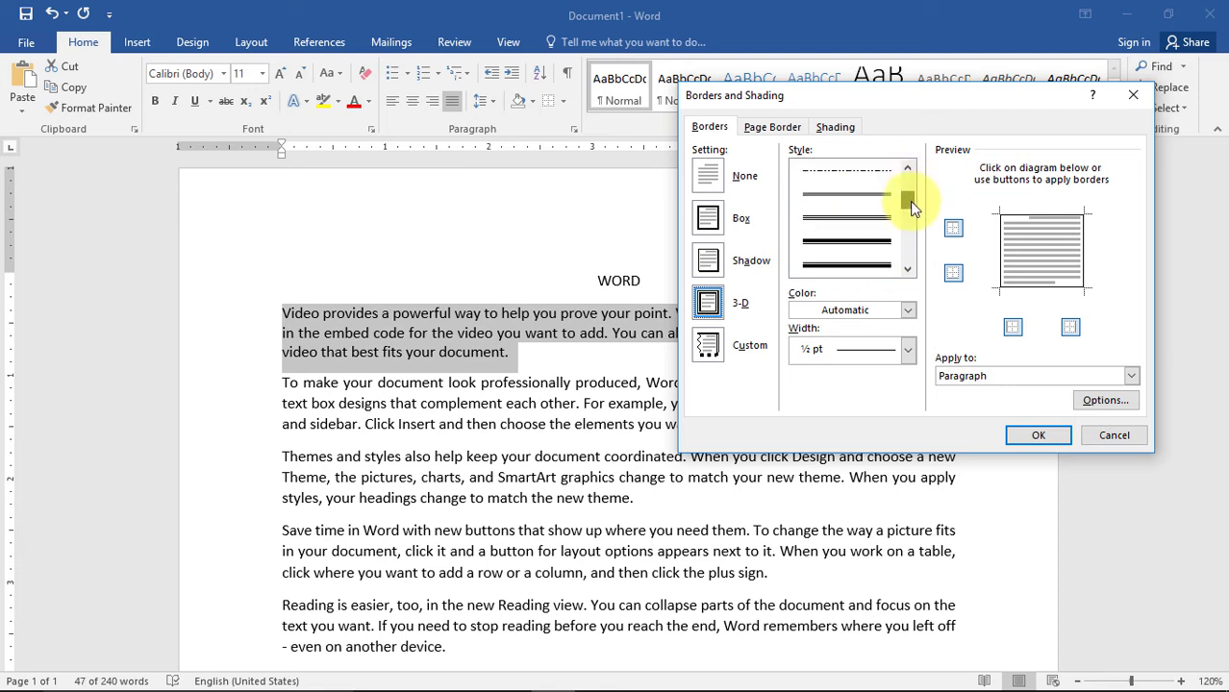
pyautogui.moveTo(909, 184); pyautogui.dragTo(909, 215)
pyautogui.click(821, 225)
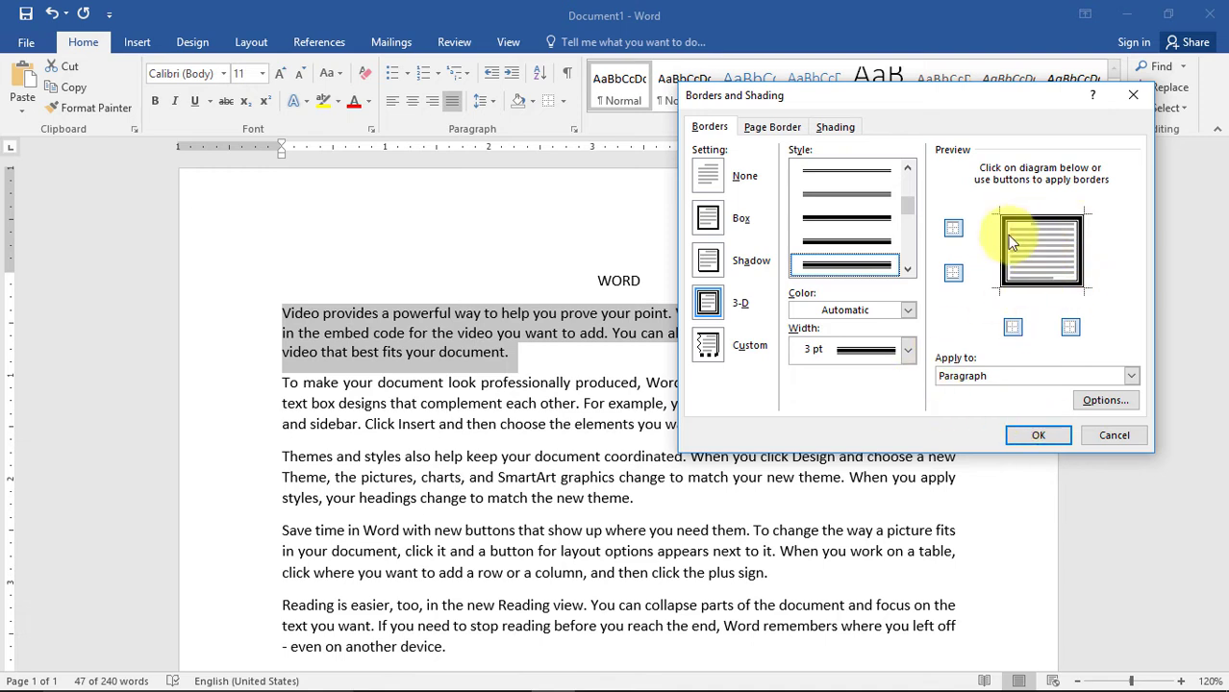
pyautogui.click(906, 309)
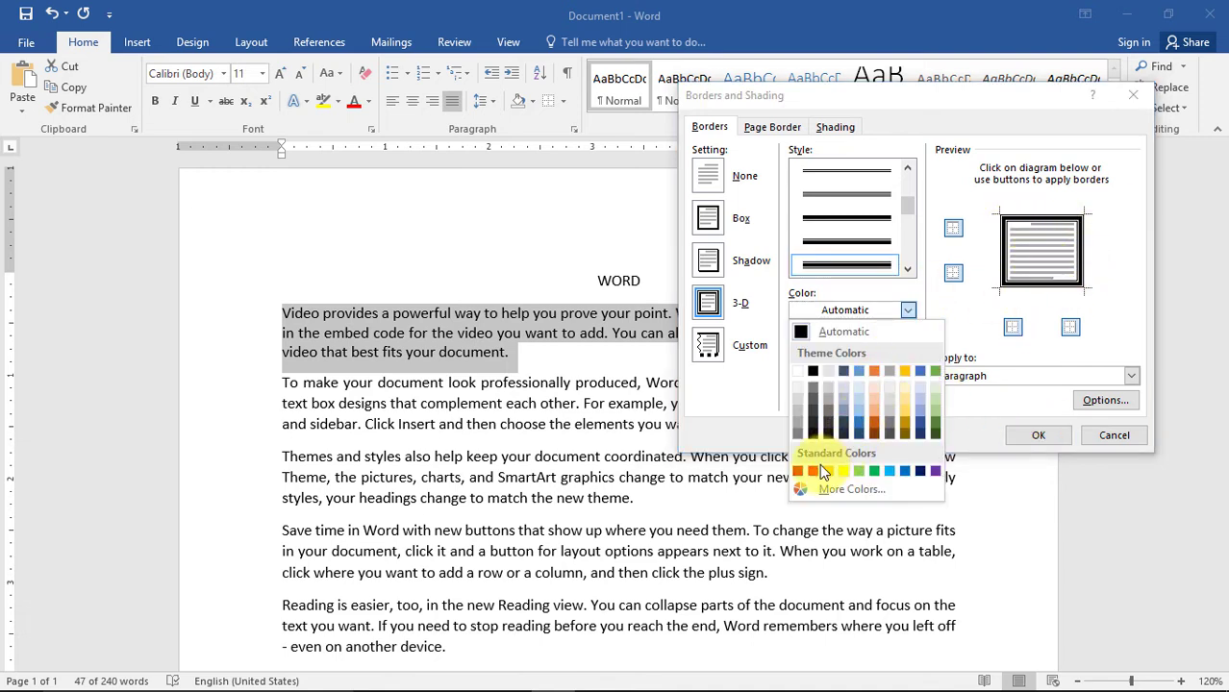
pyautogui.click(813, 470)
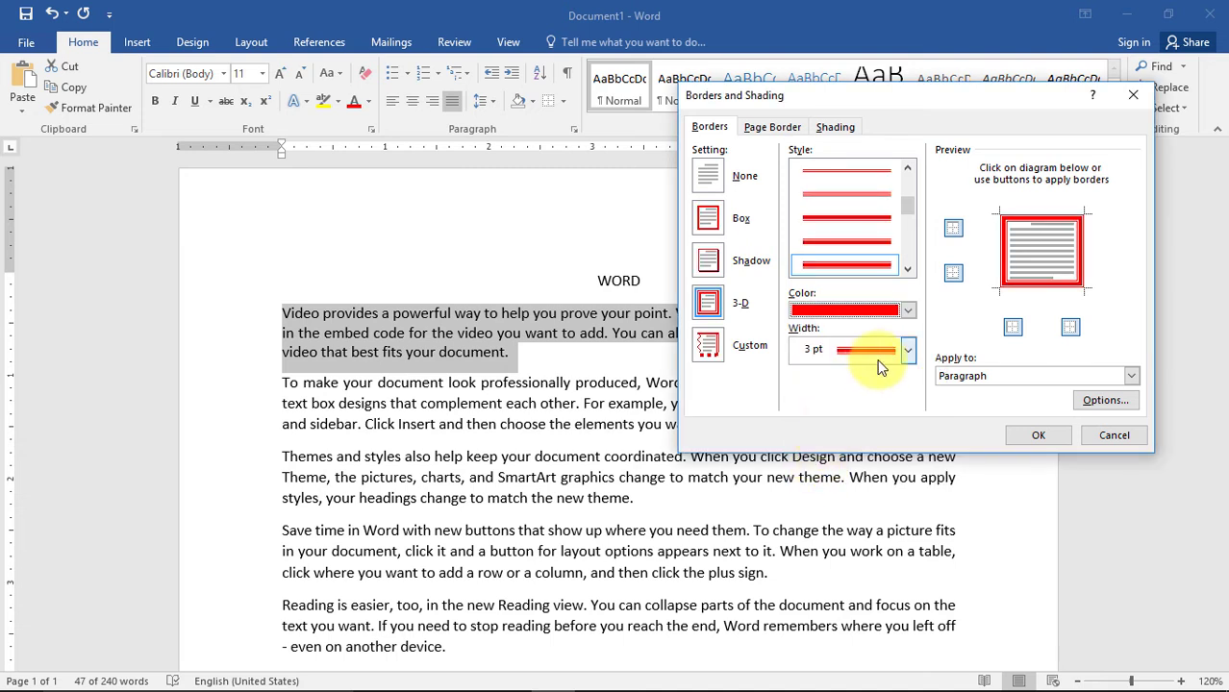
pyautogui.click(902, 352)
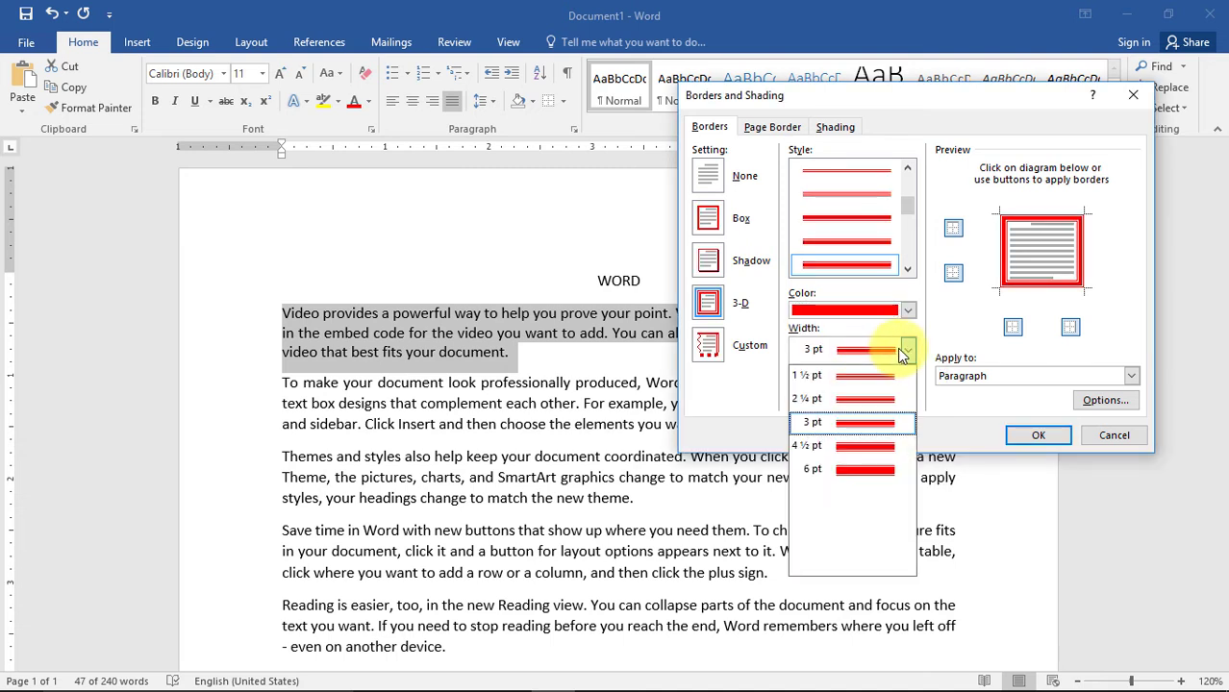
pyautogui.click(845, 473)
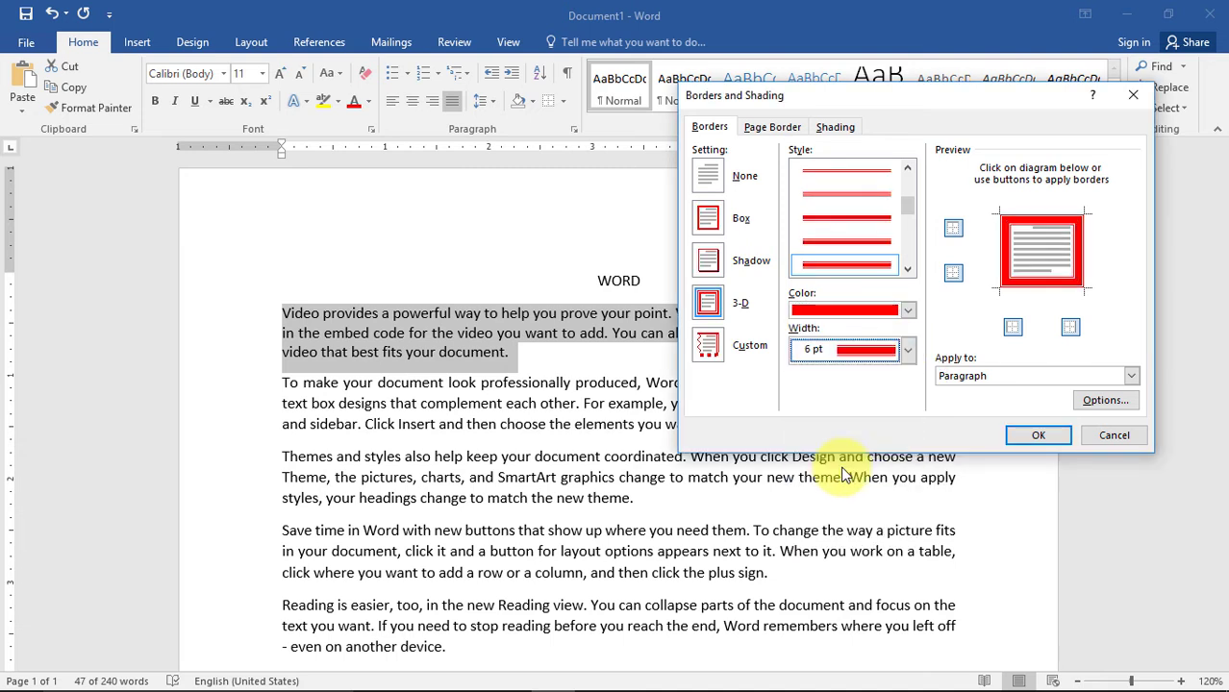
pyautogui.click(1036, 438)
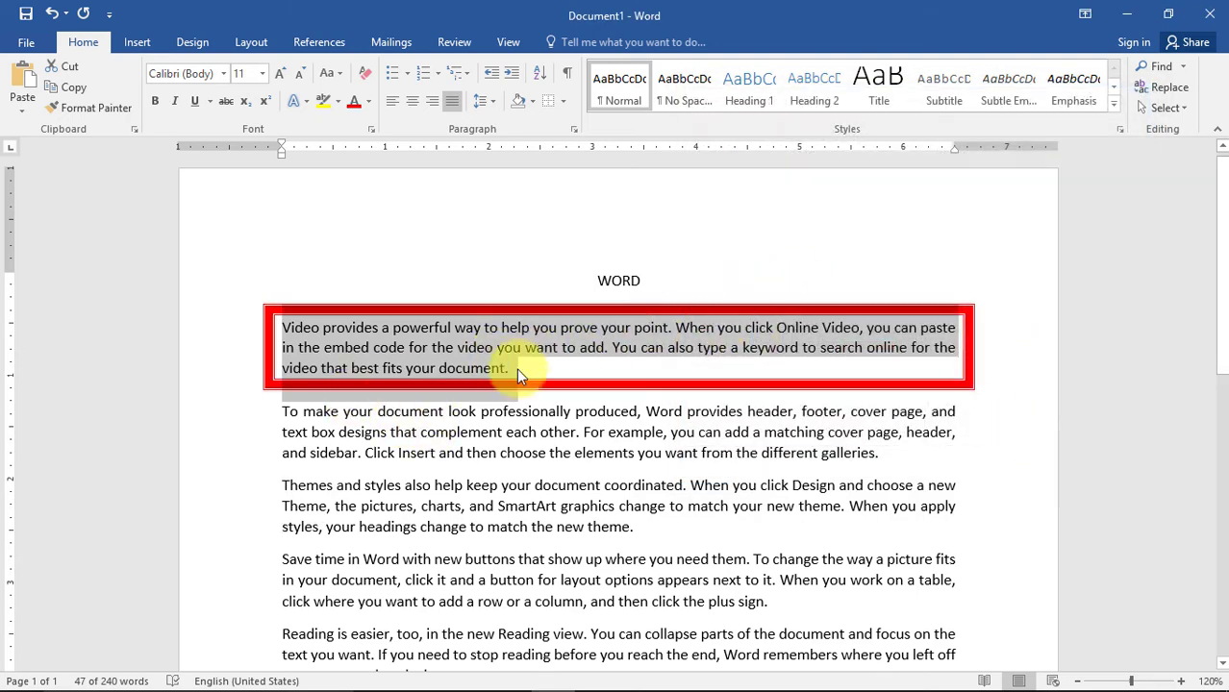
# - Undo the red 3-D border and show paragraph and space formatting marks
pyautogui.hotkey('ctrl', 'z')
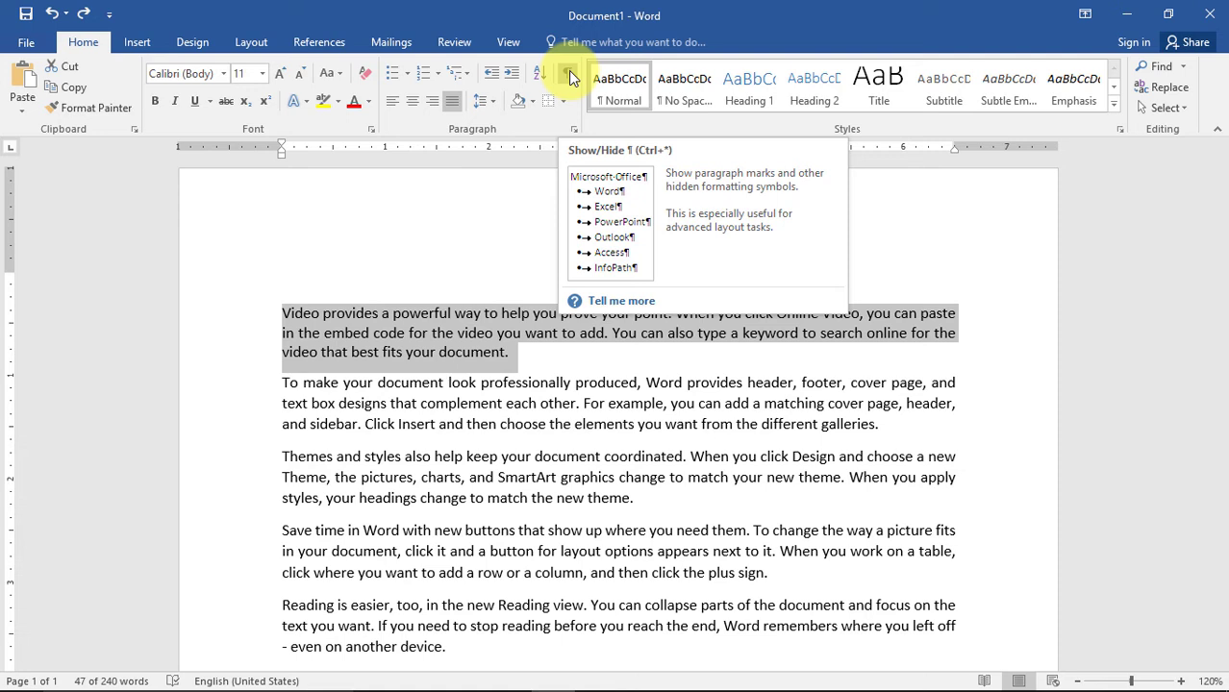
pyautogui.click(527, 358)
pyautogui.hotkey('ctrl', 'shift', '8')
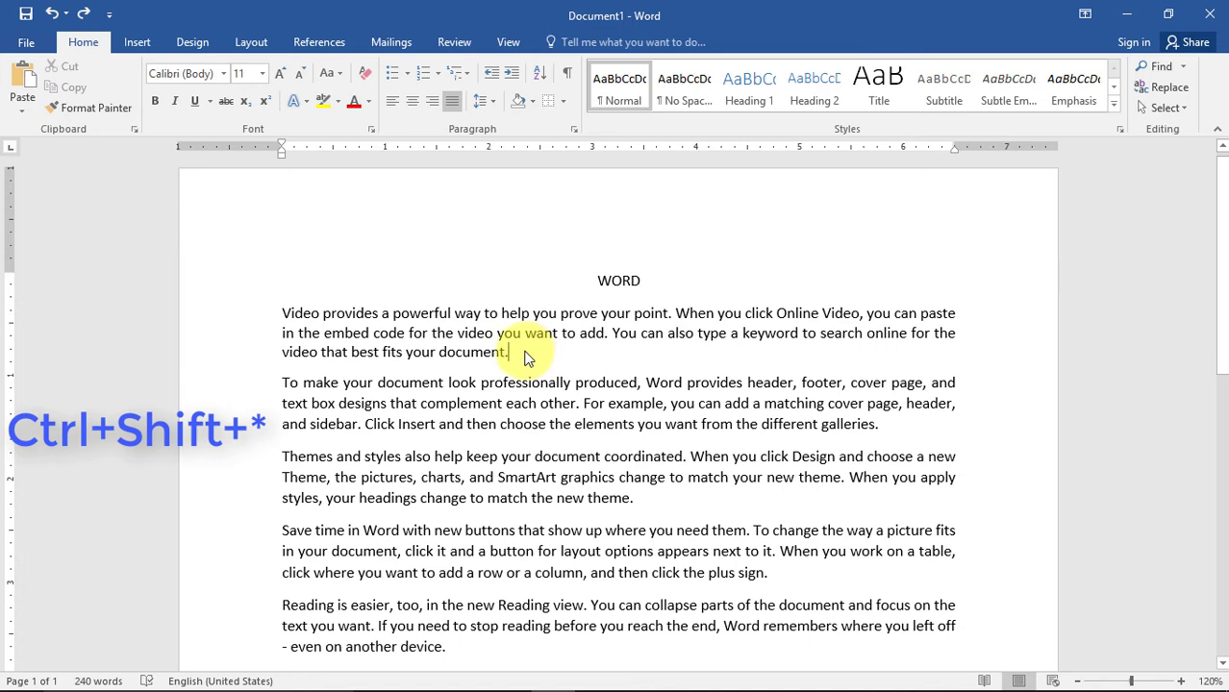
pyautogui.click(570, 75)
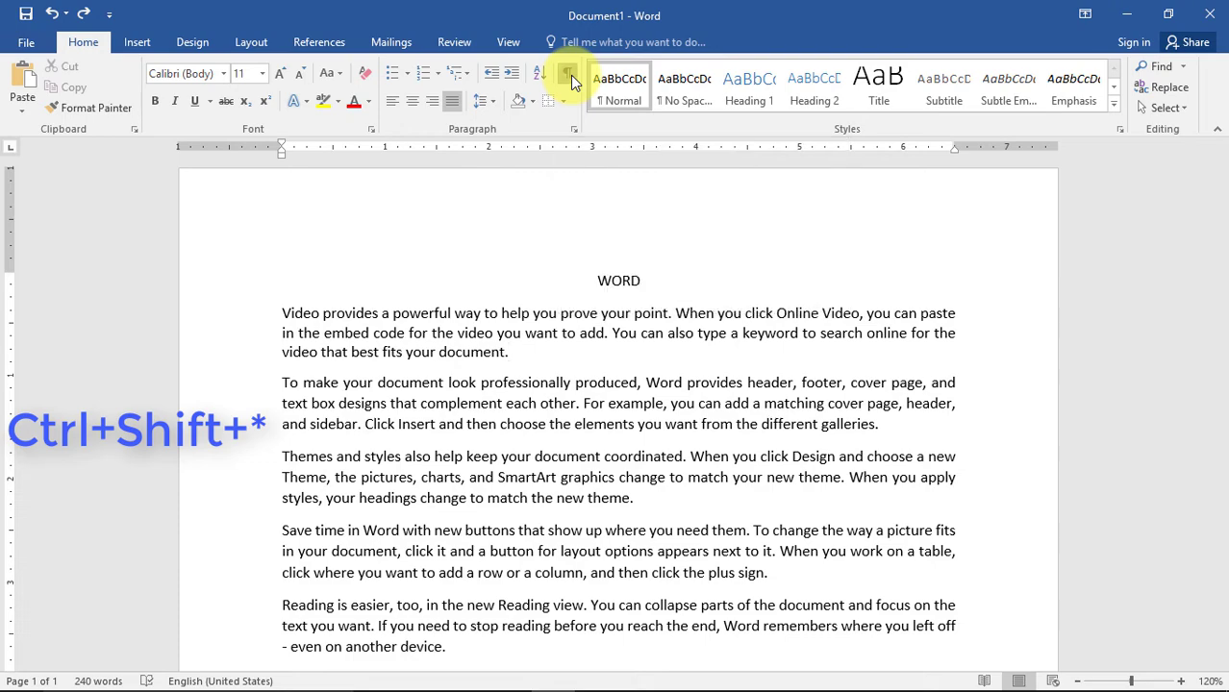
pyautogui.scroll(2, 472, 370)
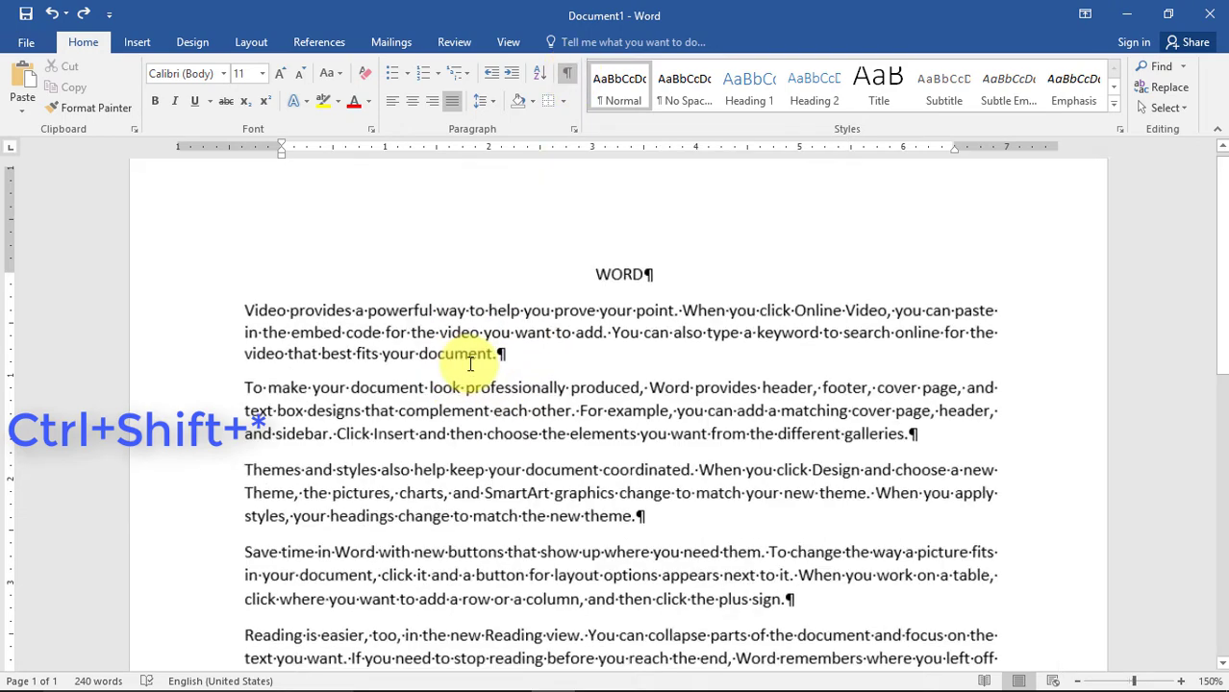
pyautogui.scroll(4, 472, 365)
pyautogui.scroll(5, 476, 366)
pyautogui.scroll(5, 509, 375)
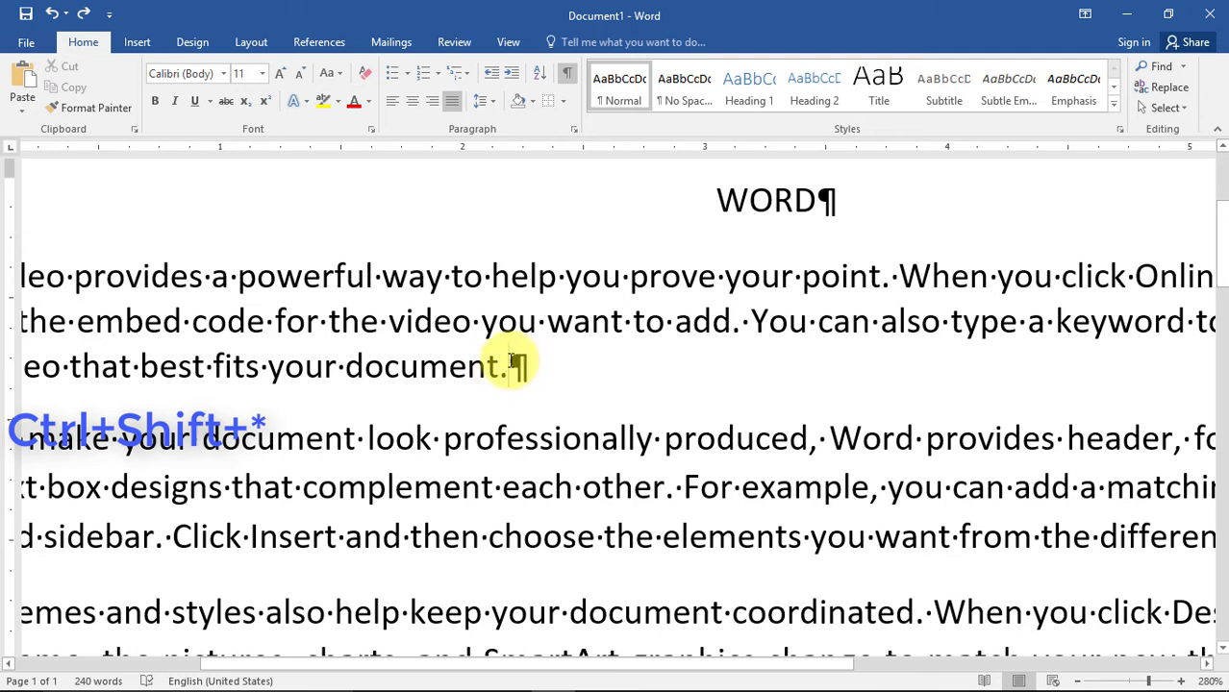
pyautogui.moveTo(509, 366); pyautogui.dragTo(526, 365)
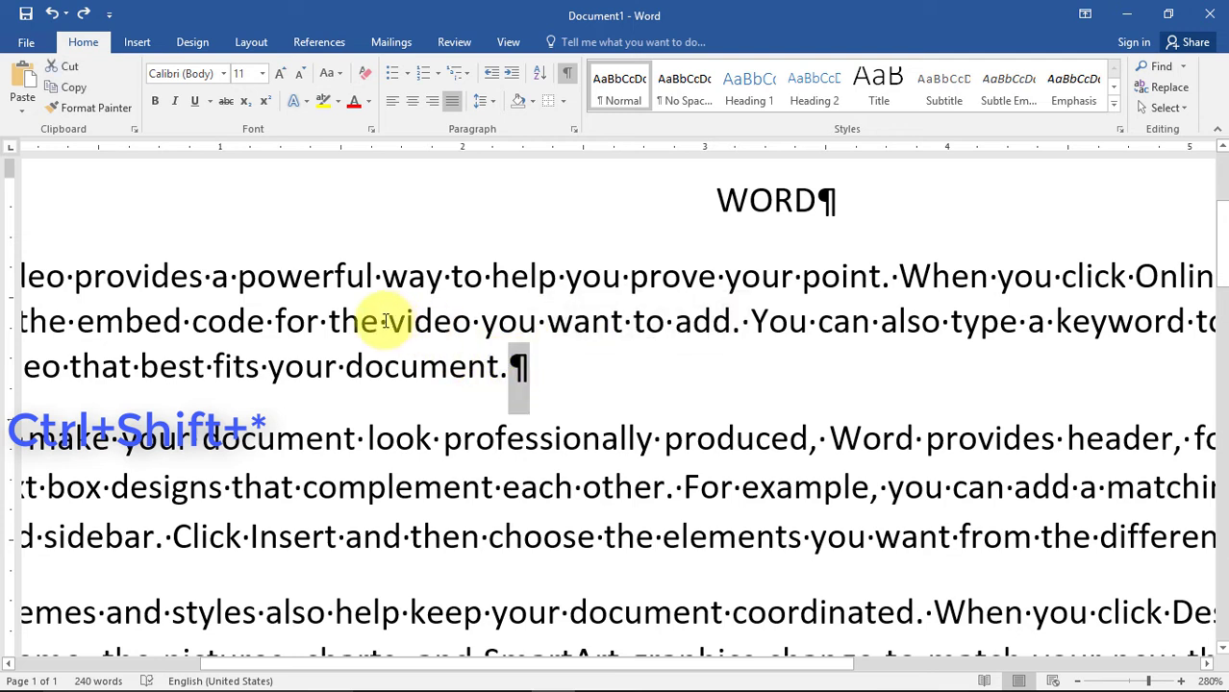
pyautogui.click(320, 322)
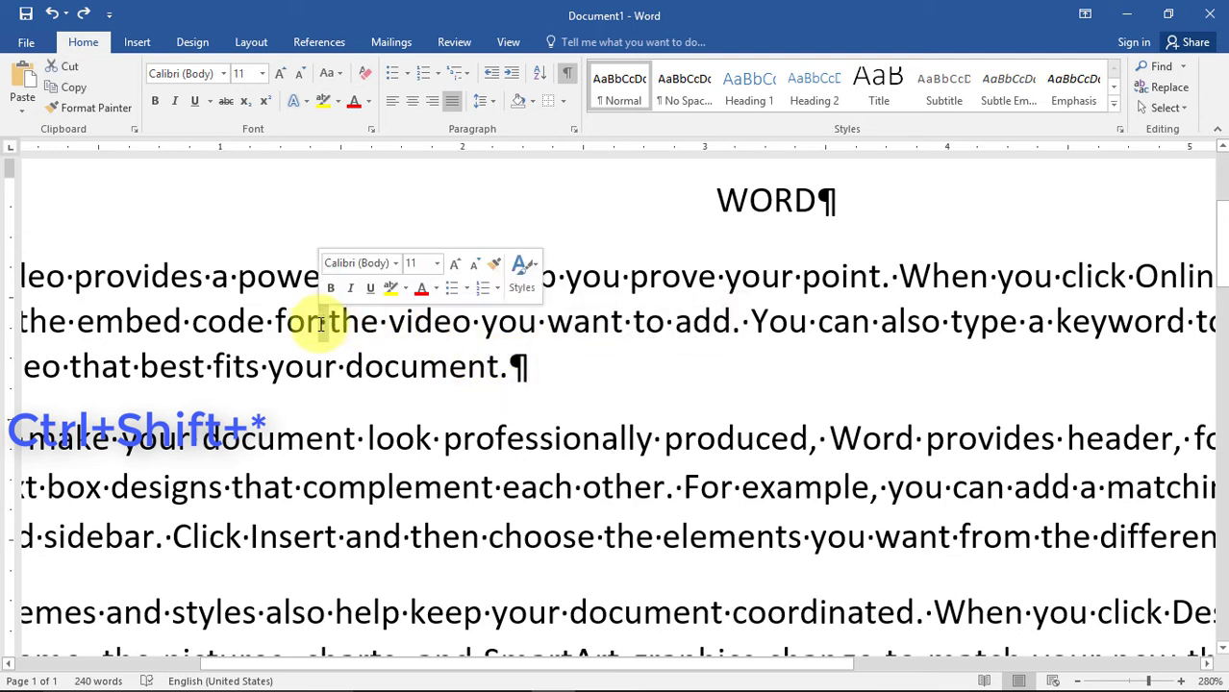
# - Insert tabs between 'document' and 'look' in the second paragraph
pyautogui.click(357, 438)
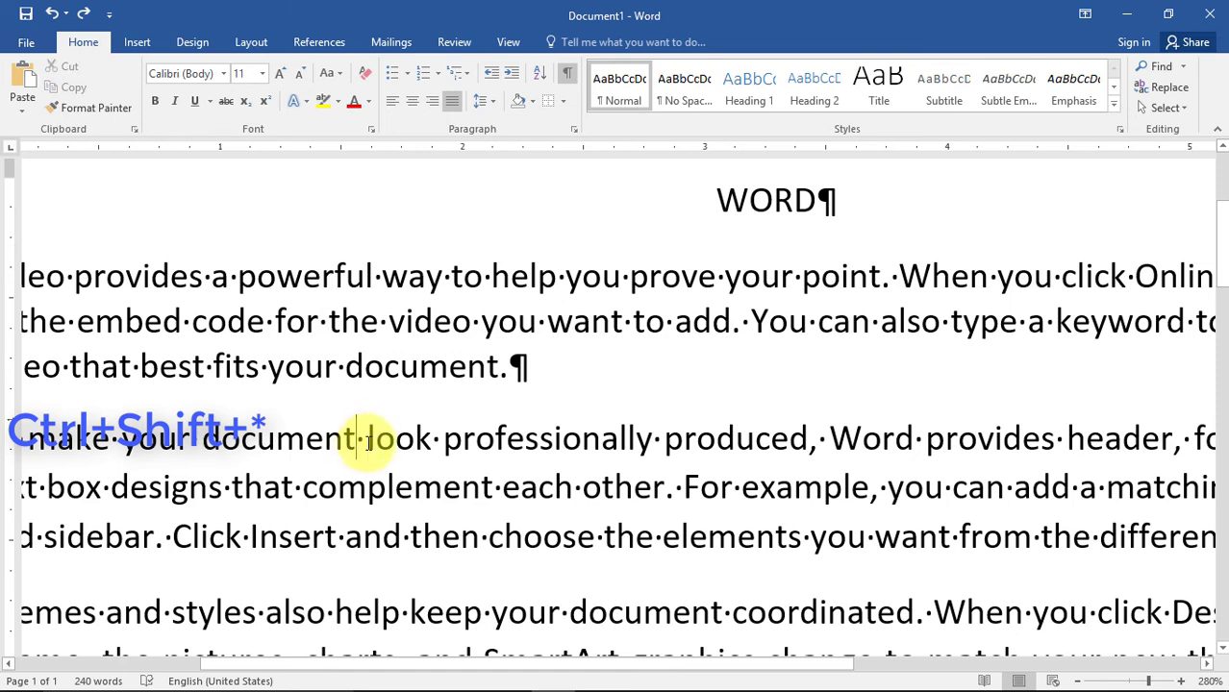
pyautogui.click(366, 438)
pyautogui.press('Tab')
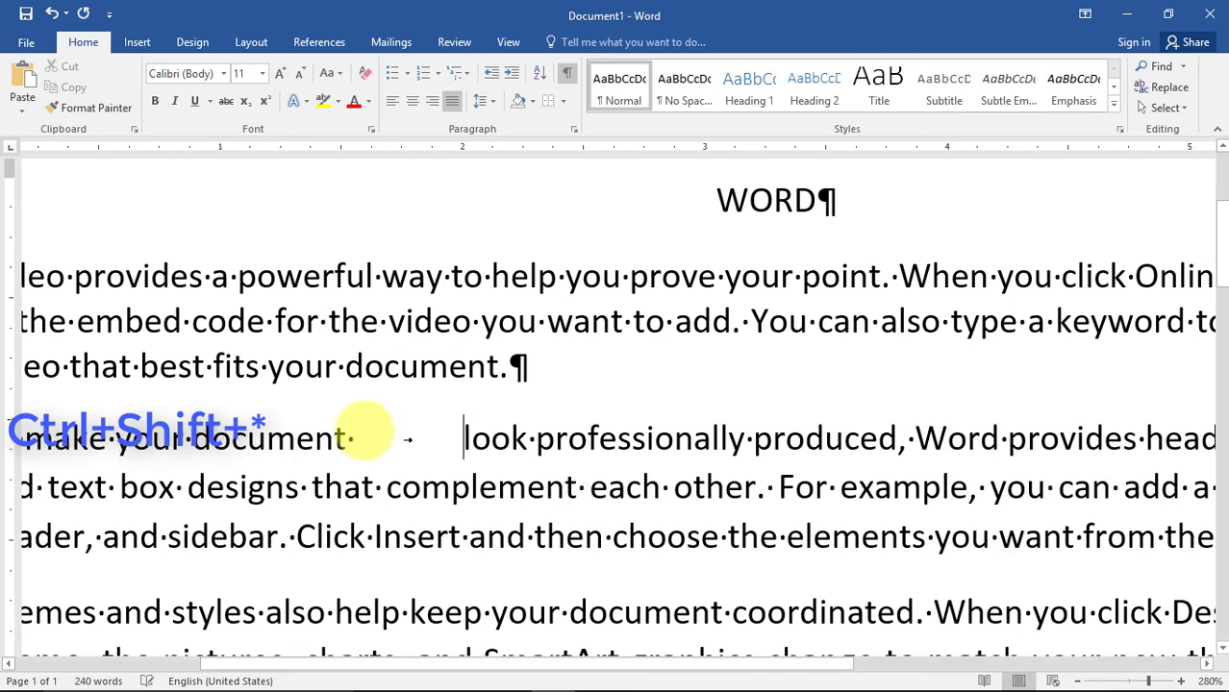
pyautogui.press('Tab')
pyautogui.press('Tab')
pyautogui.press('Tab')
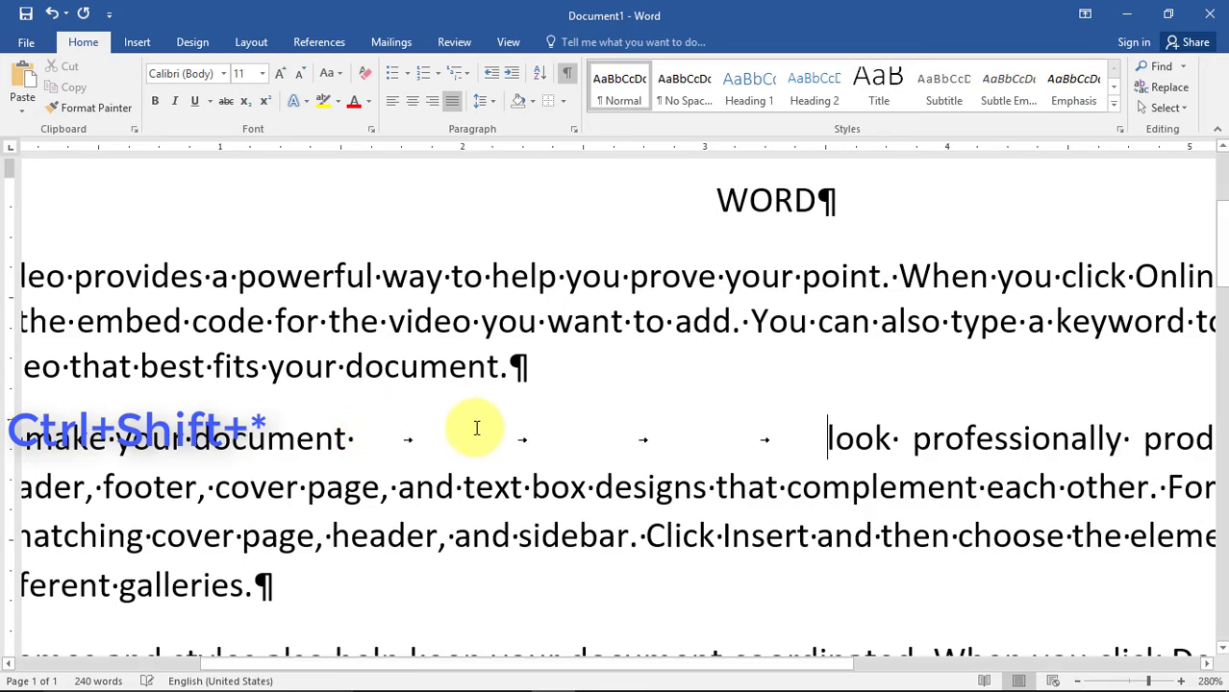
pyautogui.scroll(-5, 526, 418)
pyautogui.scroll(-4, 526, 418)
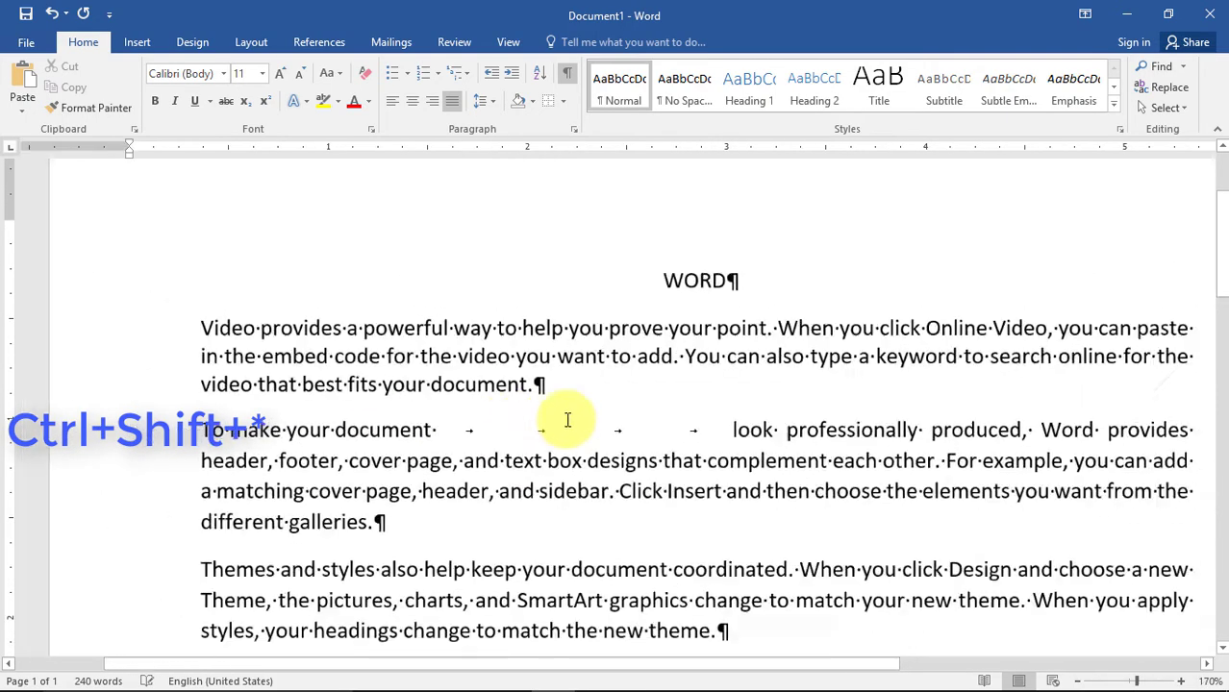
pyautogui.scroll(-4, 567, 421)
pyautogui.scroll(-3, 596, 423)
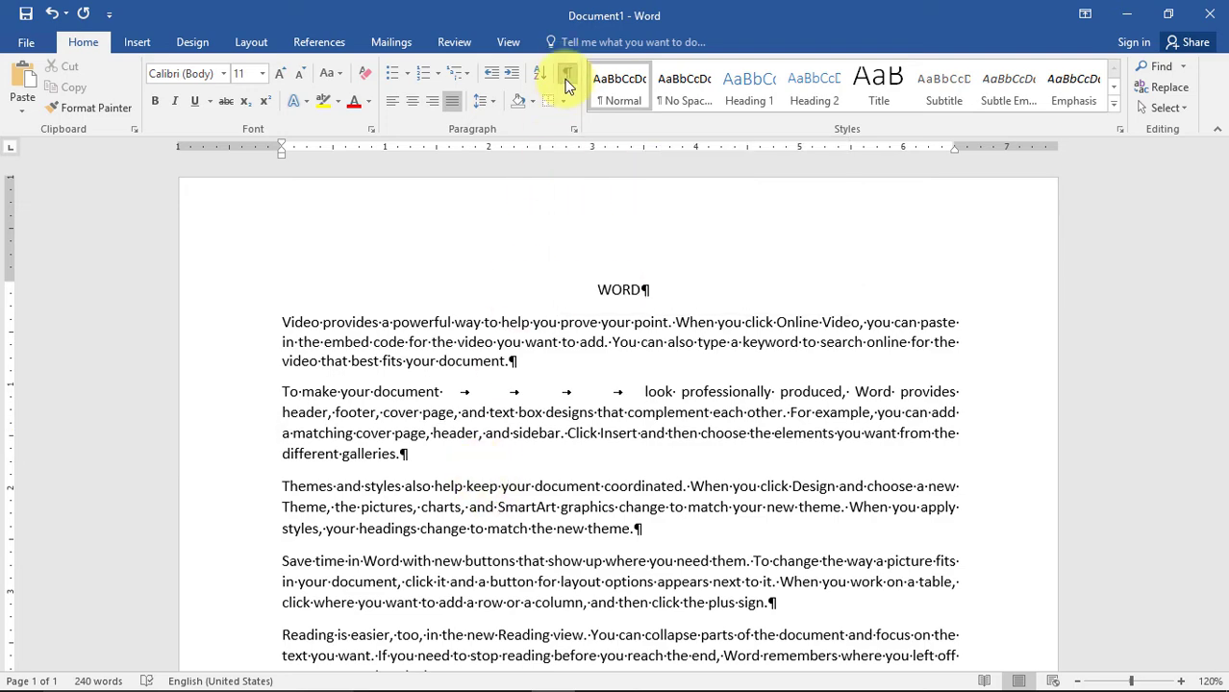
# - Undo the tabs before 'look', turn off formatting marks, and click into the first paragraph
pyautogui.hotkey('ctrl', 'z')
pyautogui.hotkey('ctrl', 'z')
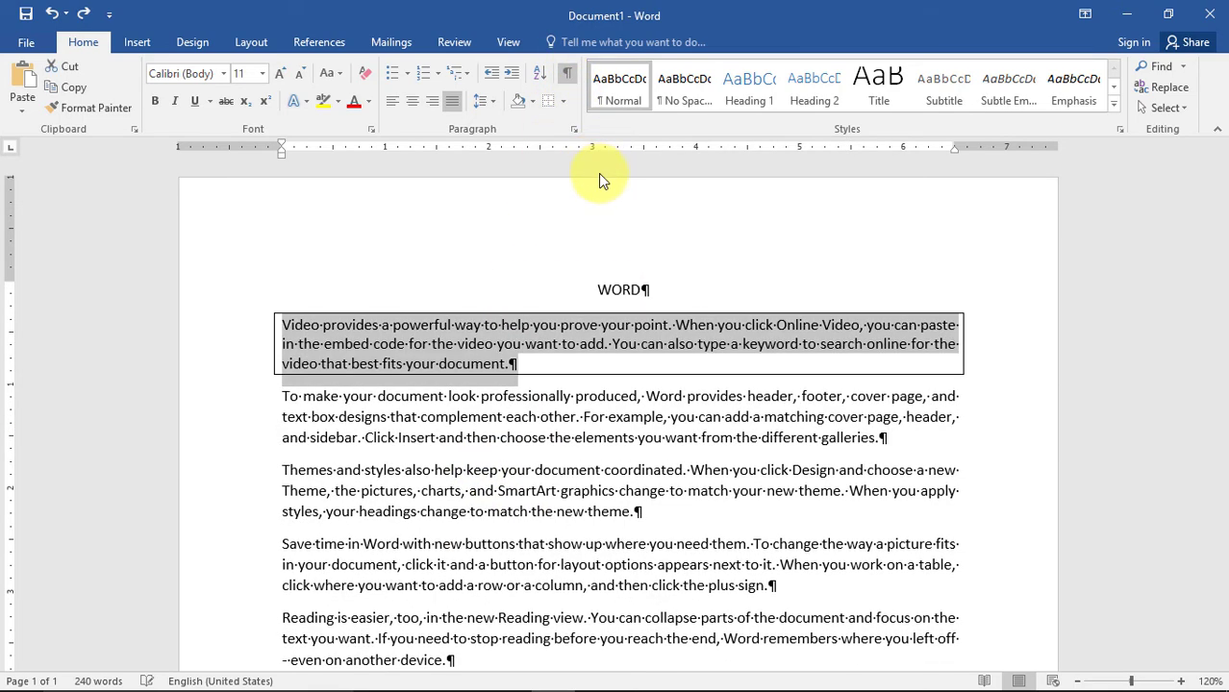
pyautogui.hotkey('ctrl', 'z')
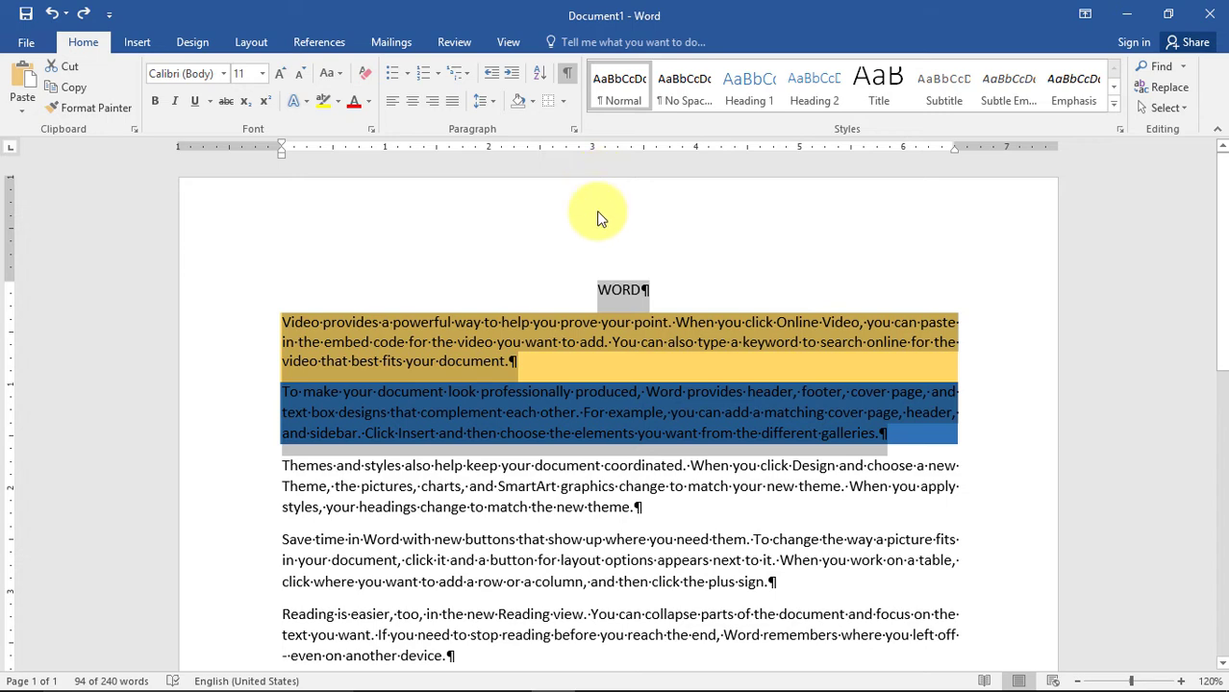
pyautogui.hotkey('ctrl', 'z')
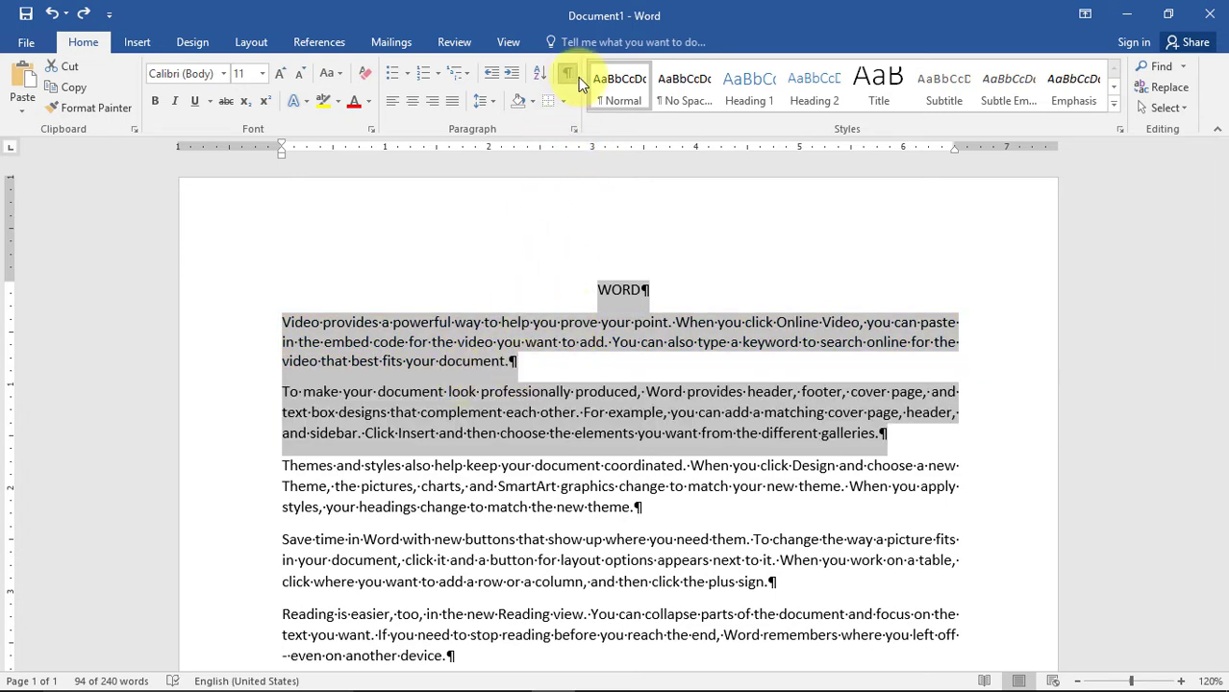
pyautogui.click(568, 80)
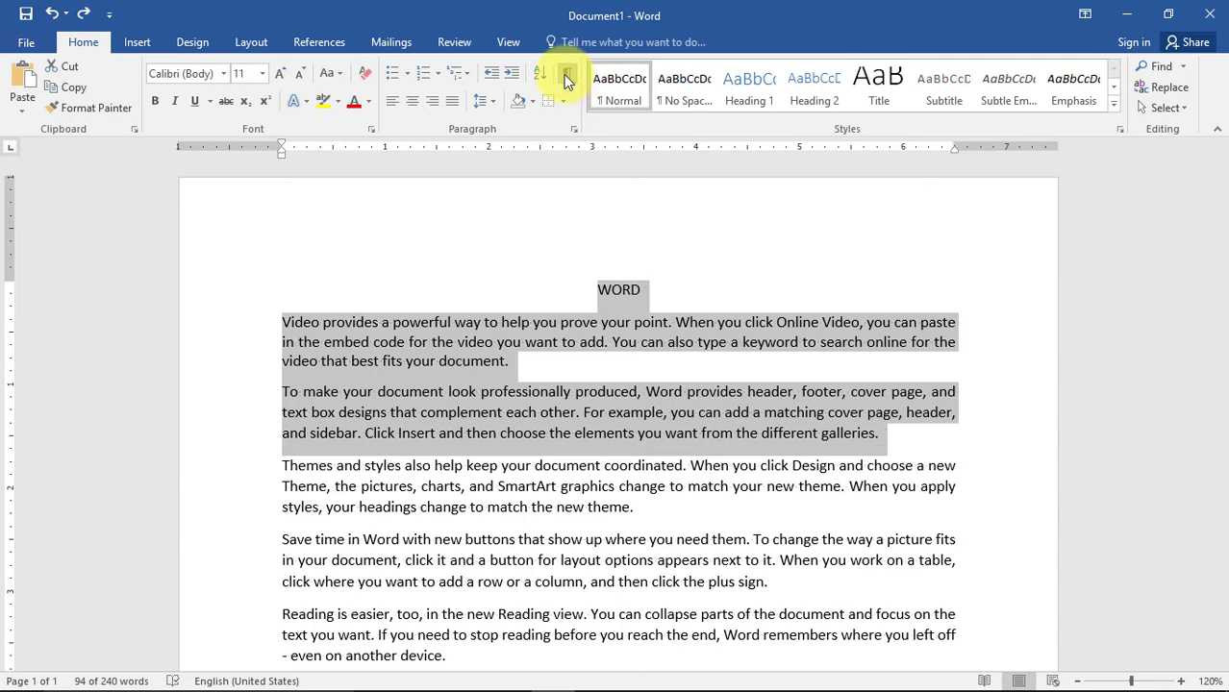
pyautogui.scroll(1, 511, 361)
pyautogui.scroll(1, 511, 361)
pyautogui.click(512, 361)
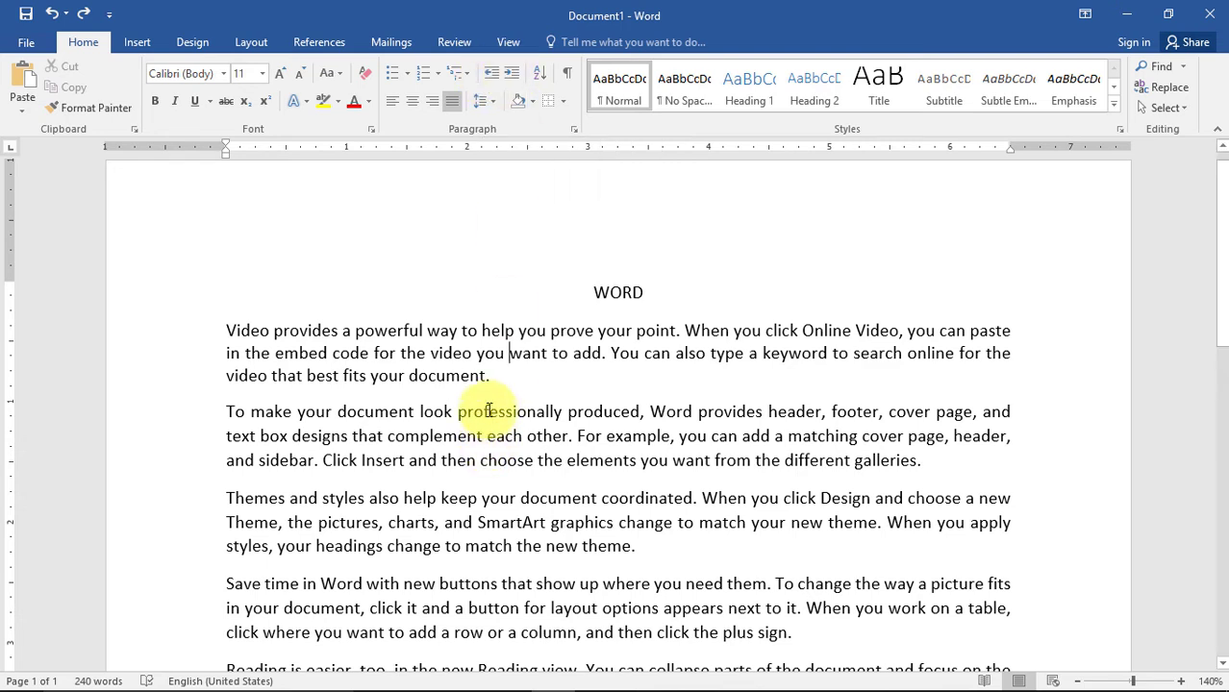
pyautogui.click(490, 377)
pyautogui.keyDown('shift'); pyautogui.click(231, 331); pyautogui.keyUp('shift')
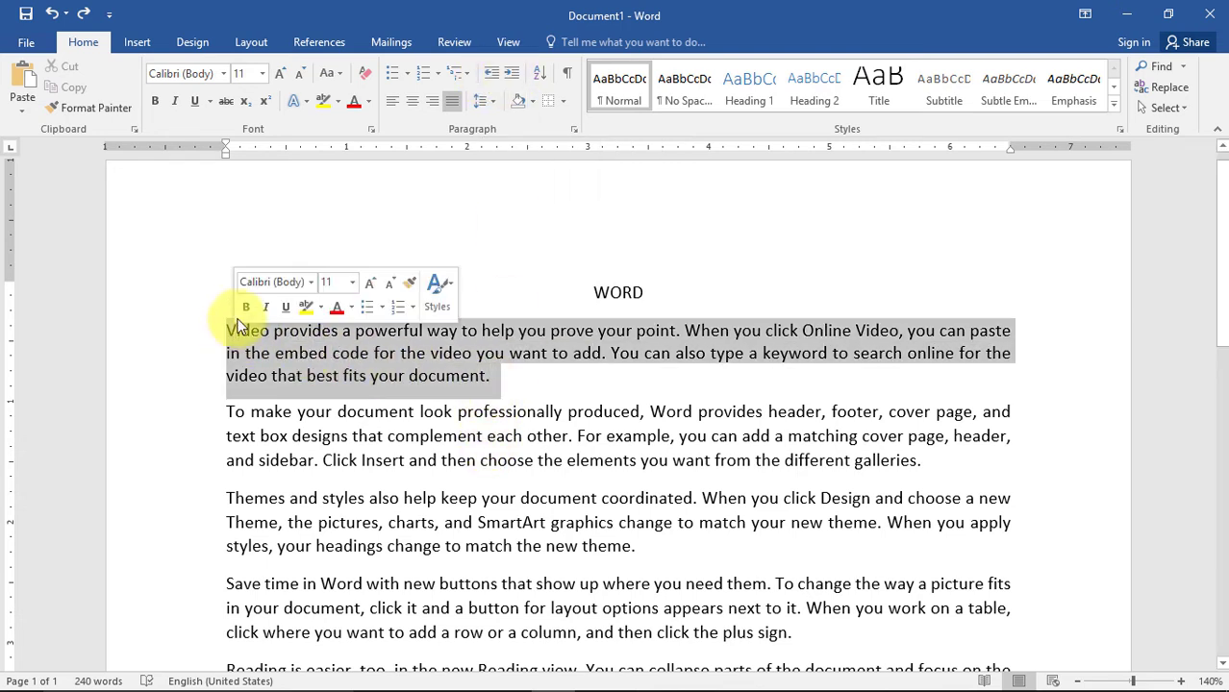
pyautogui.click(512, 74)
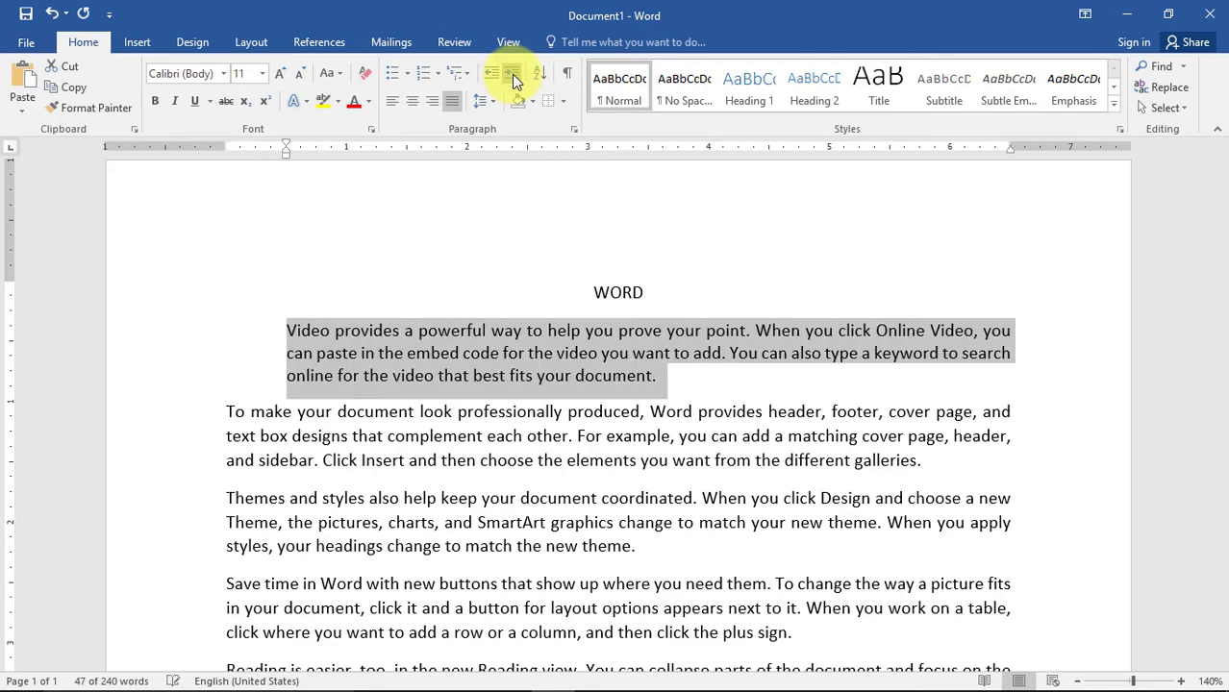
pyautogui.click(511, 74)
pyautogui.click(512, 74)
pyautogui.click(512, 74)
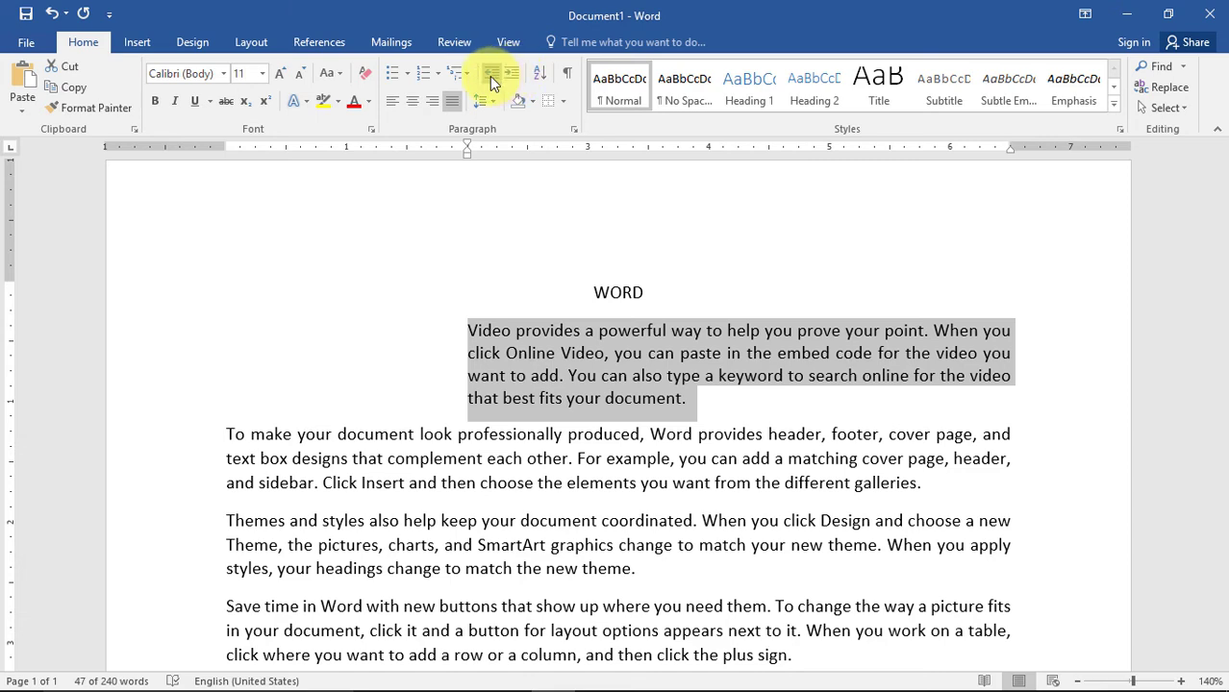
pyautogui.click(490, 74)
pyautogui.click(490, 73)
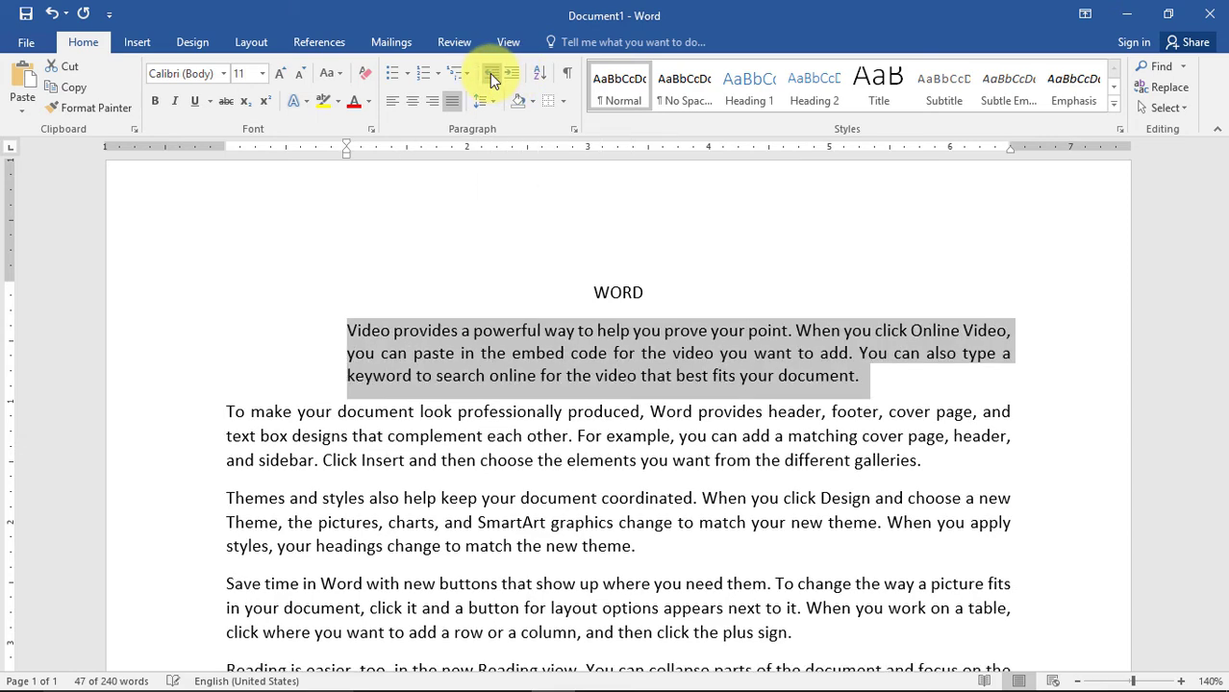
pyautogui.click(490, 73)
pyautogui.click(489, 73)
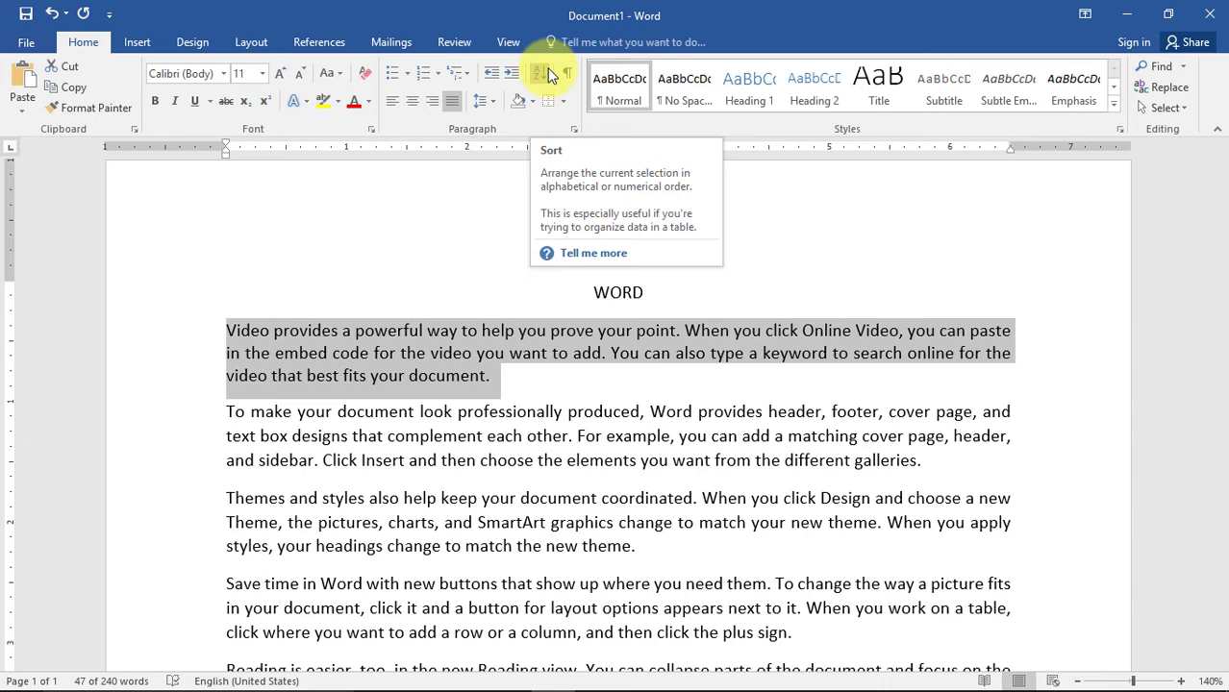
# - Delete all the sample text and type Tim and Rob on separate lines
pyautogui.click(509, 424)
pyautogui.hotkey('ctrl', 'a')
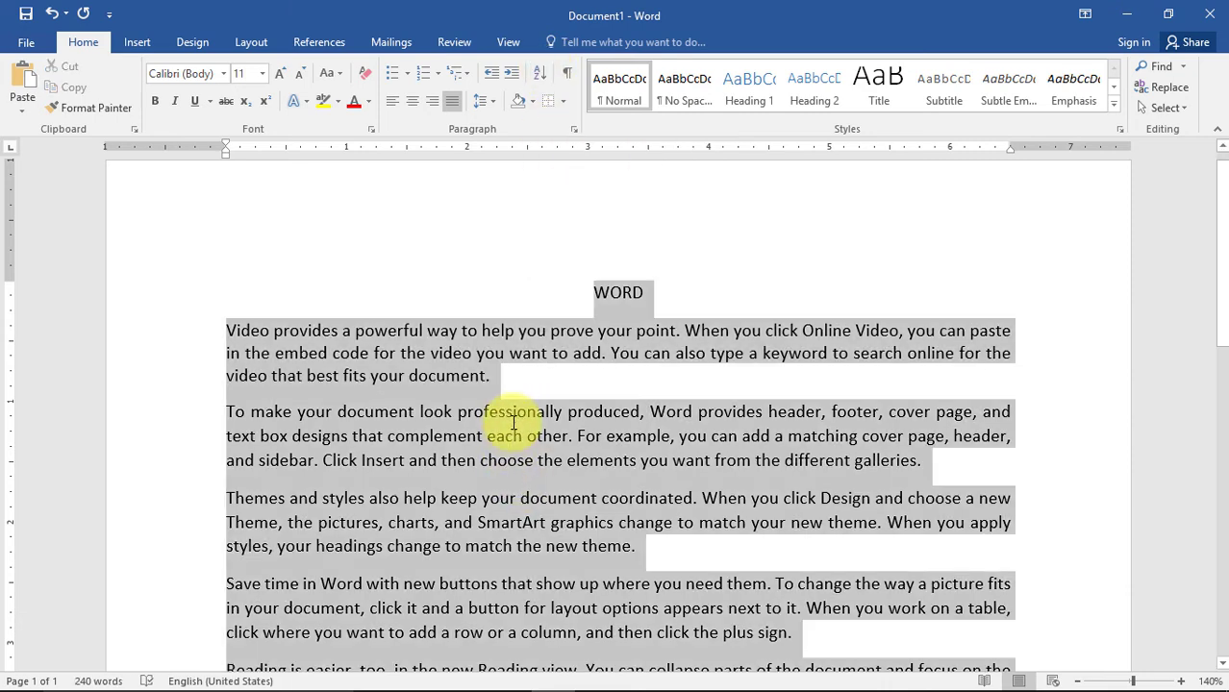
pyautogui.press('Delete')
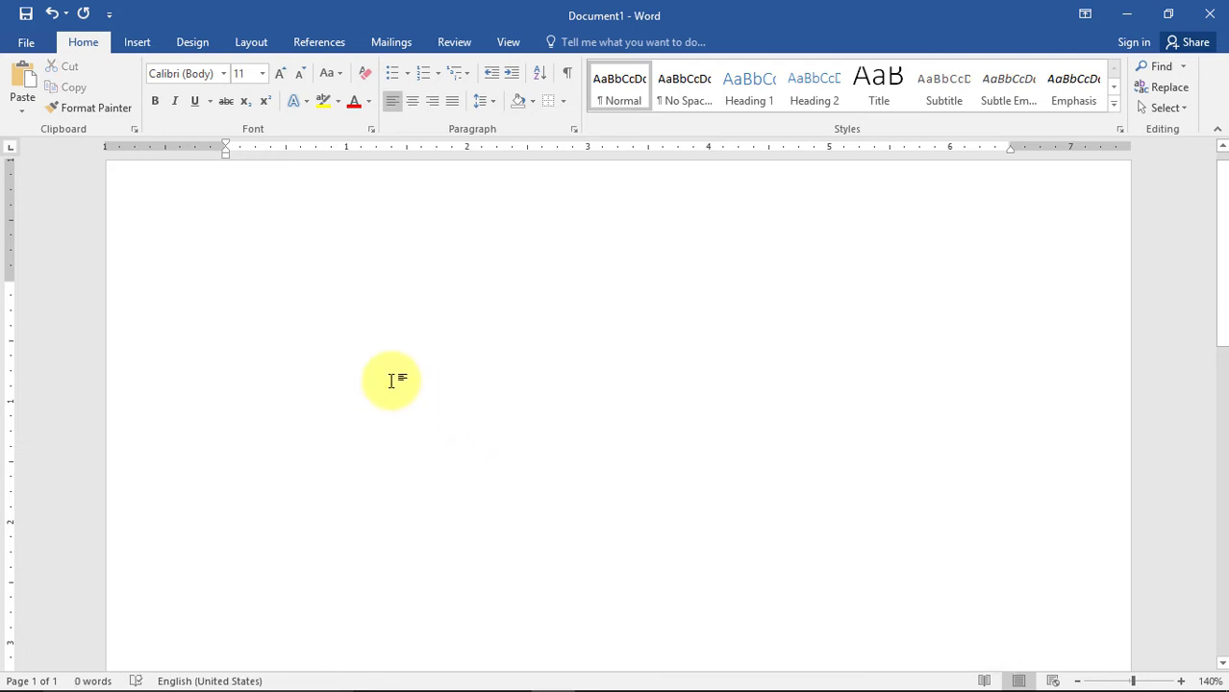
pyautogui.write('Tim')
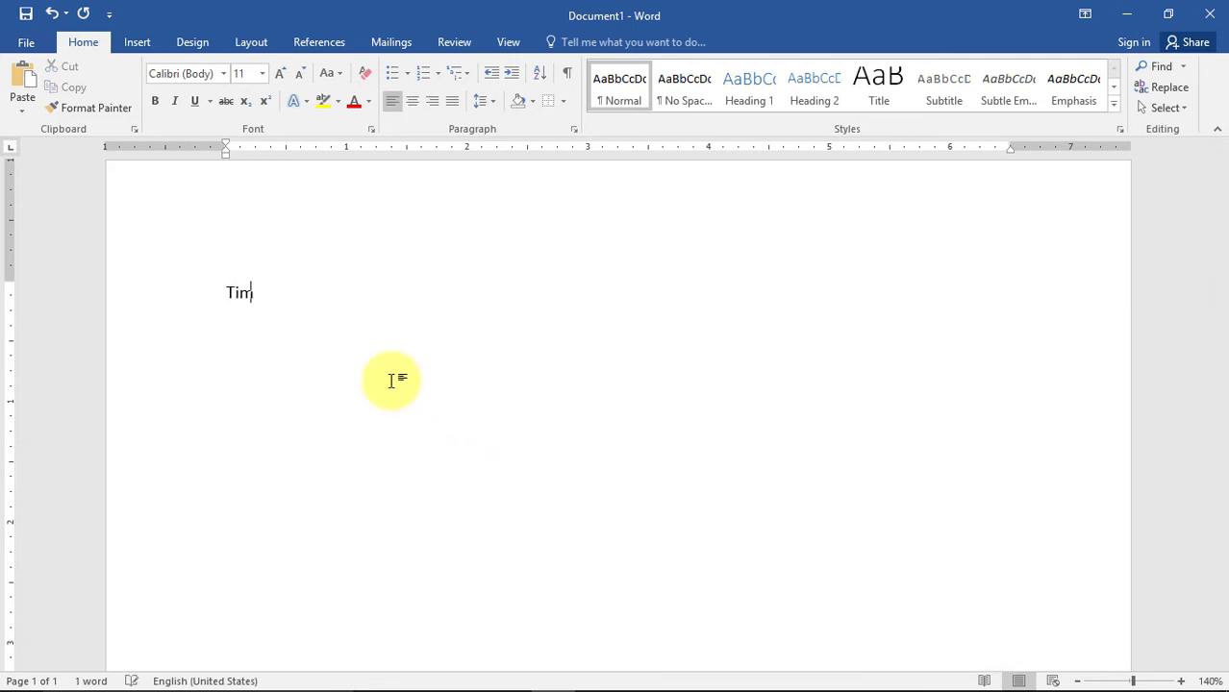
pyautogui.press('Return')
pyautogui.write('Ro')
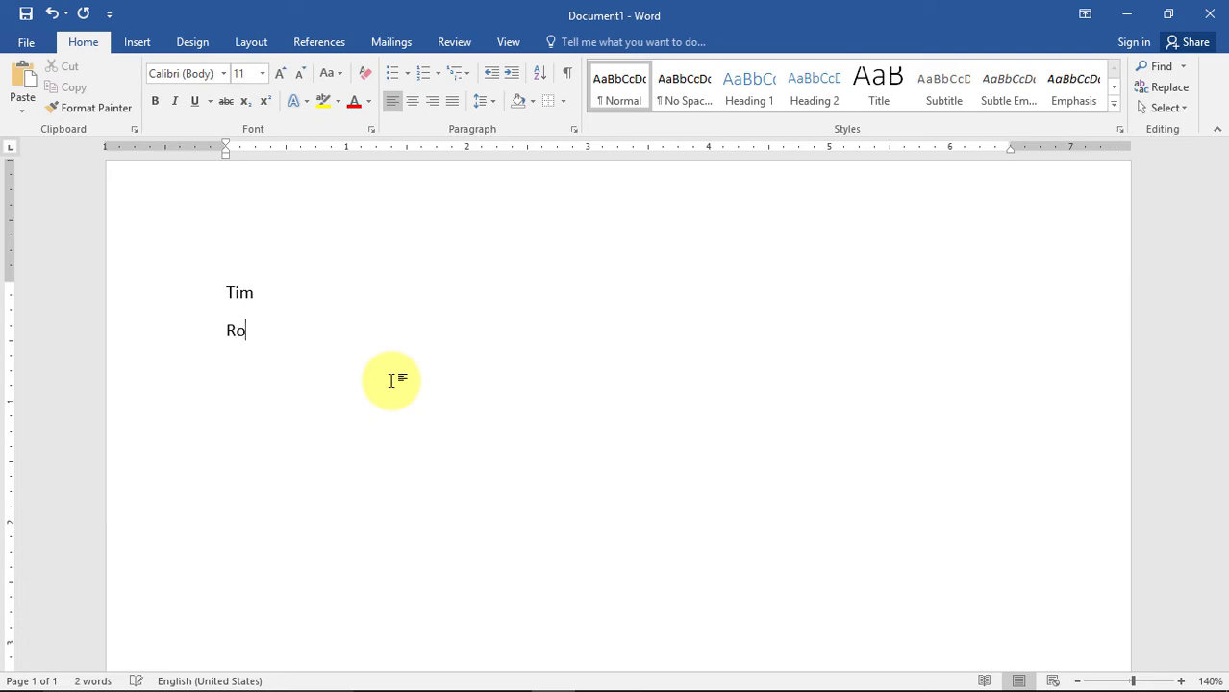
pyautogui.write('b')
pyautogui.press('Return')
# - Add Smith, Jack, Austin and Max, one name per line
pyautogui.write('Smith ')
pyautogui.write('Ra')
pyautogui.press('BackSpace')
pyautogui.press('BackSpace')
pyautogui.write('Jaw')
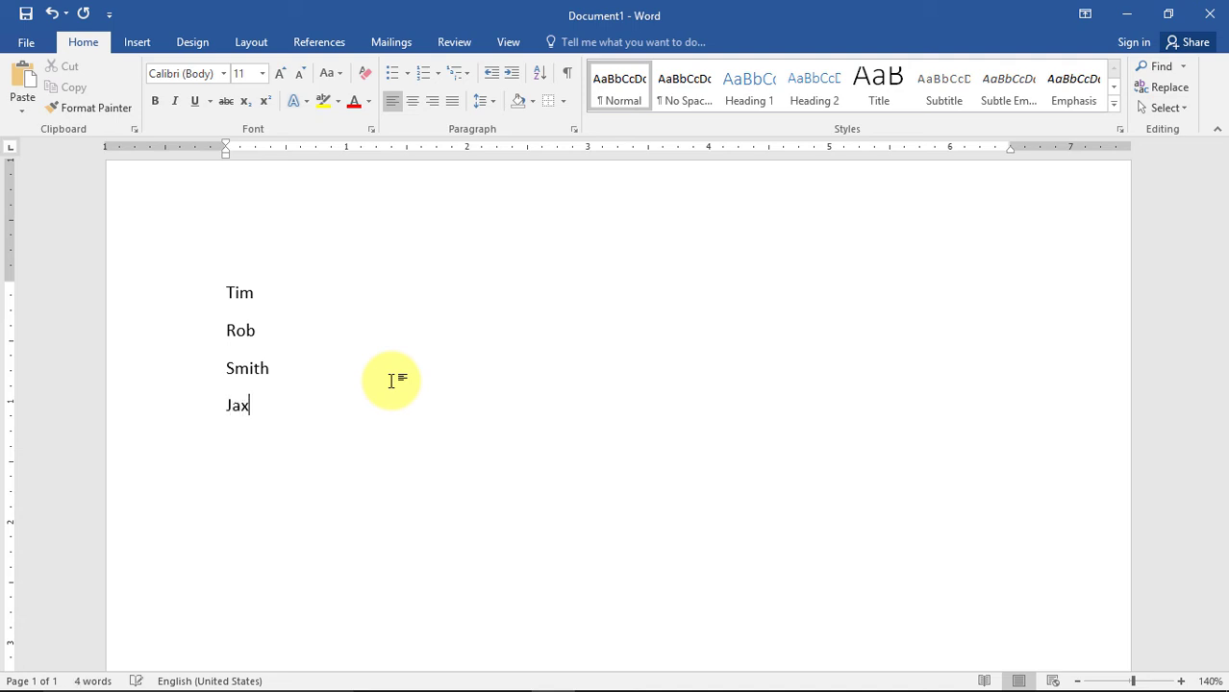
pyautogui.press('BackSpace')
pyautogui.write('ck')
pyautogui.press('Return')
pyautogui.write('A')
pyautogui.write('ustin')
pyautogui.press('Return')
pyautogui.write('Ma')
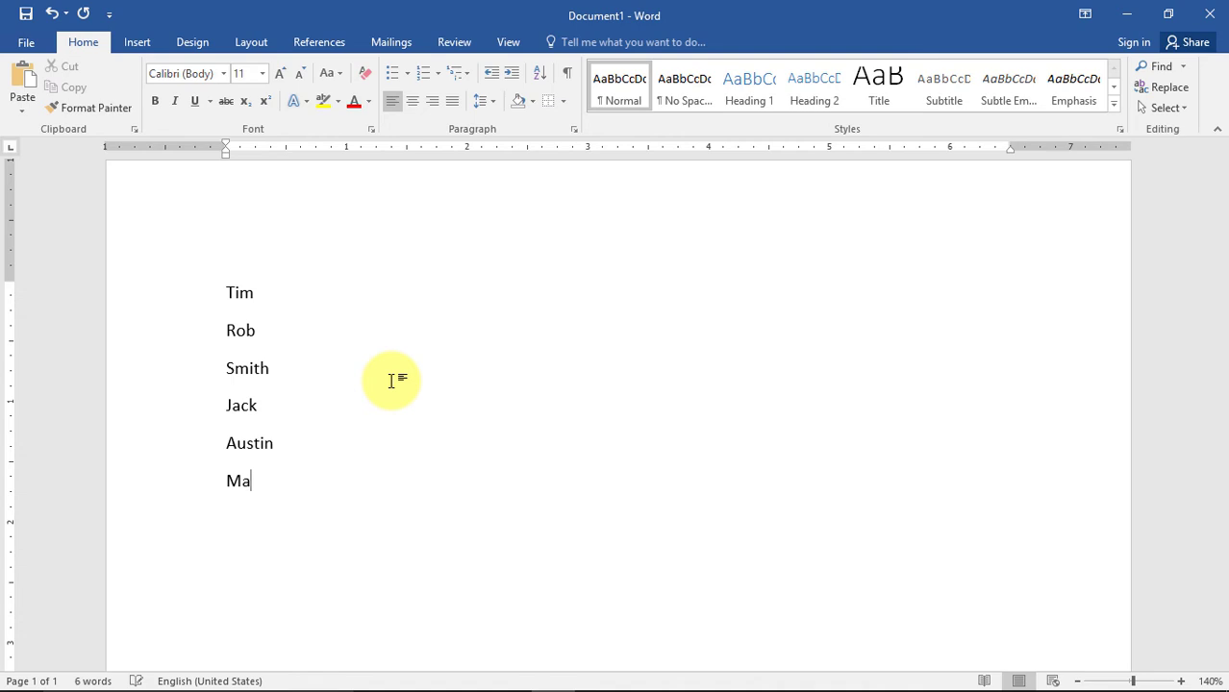
pyautogui.write('x')
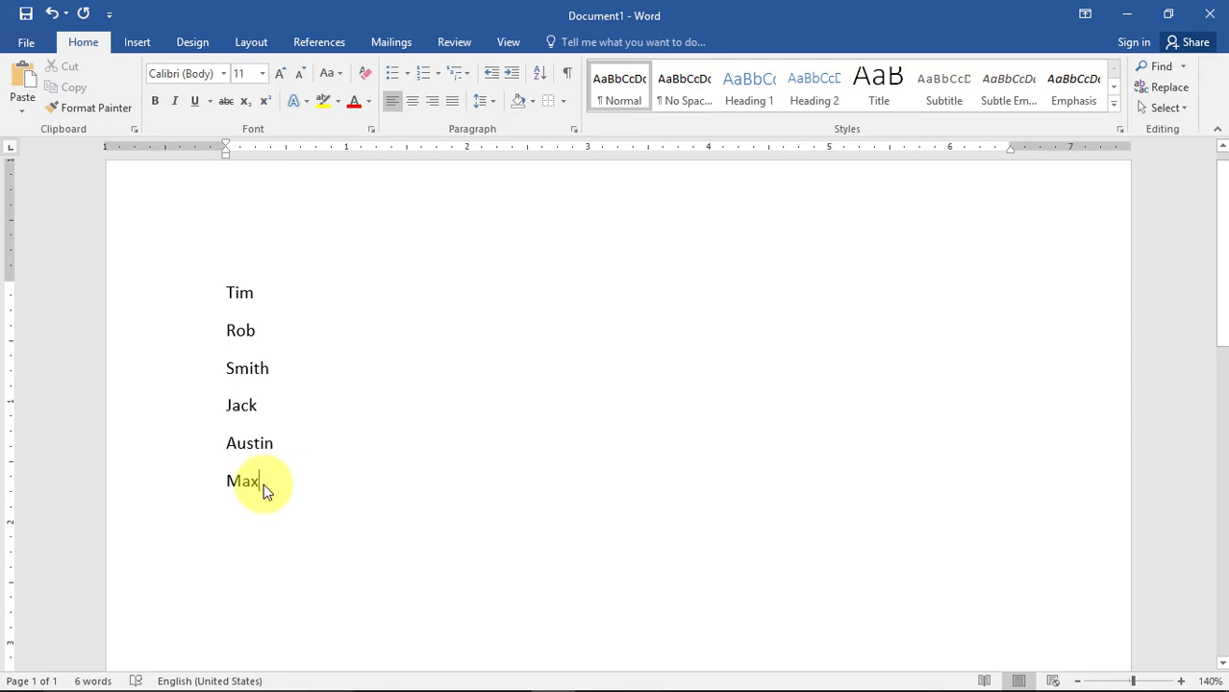
# - Select the six names and sort them in ascending order
pyautogui.moveTo(242, 470); pyautogui.dragTo(198, 300)
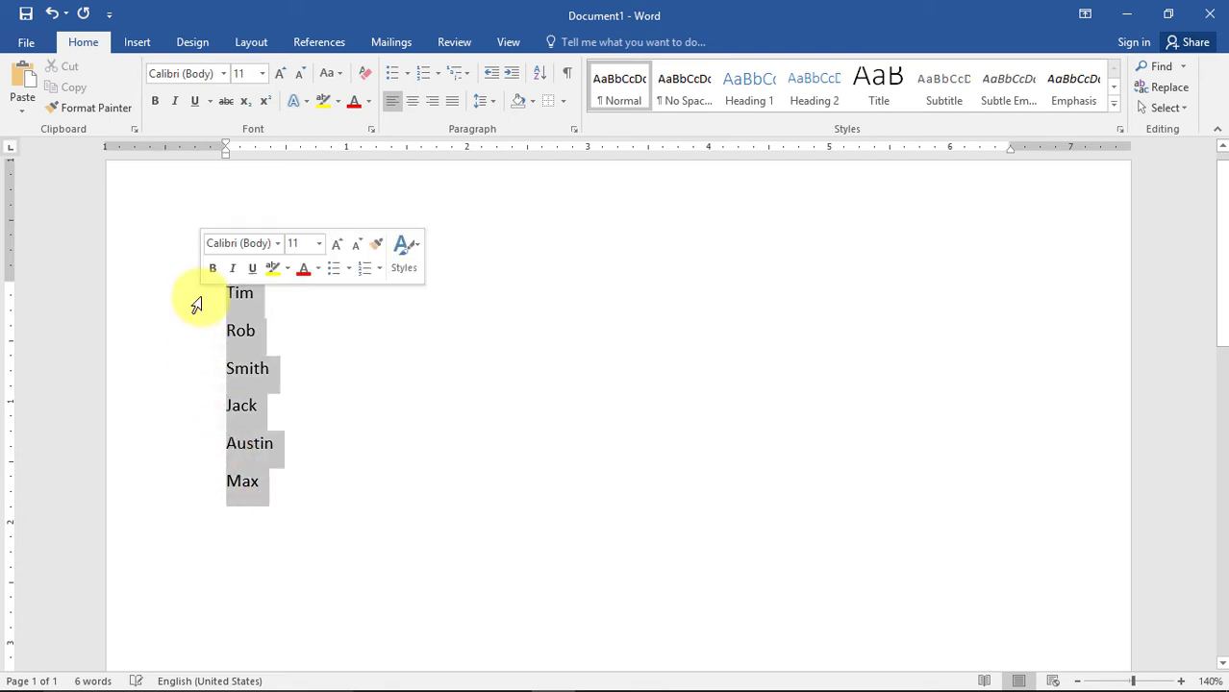
pyautogui.click(543, 78)
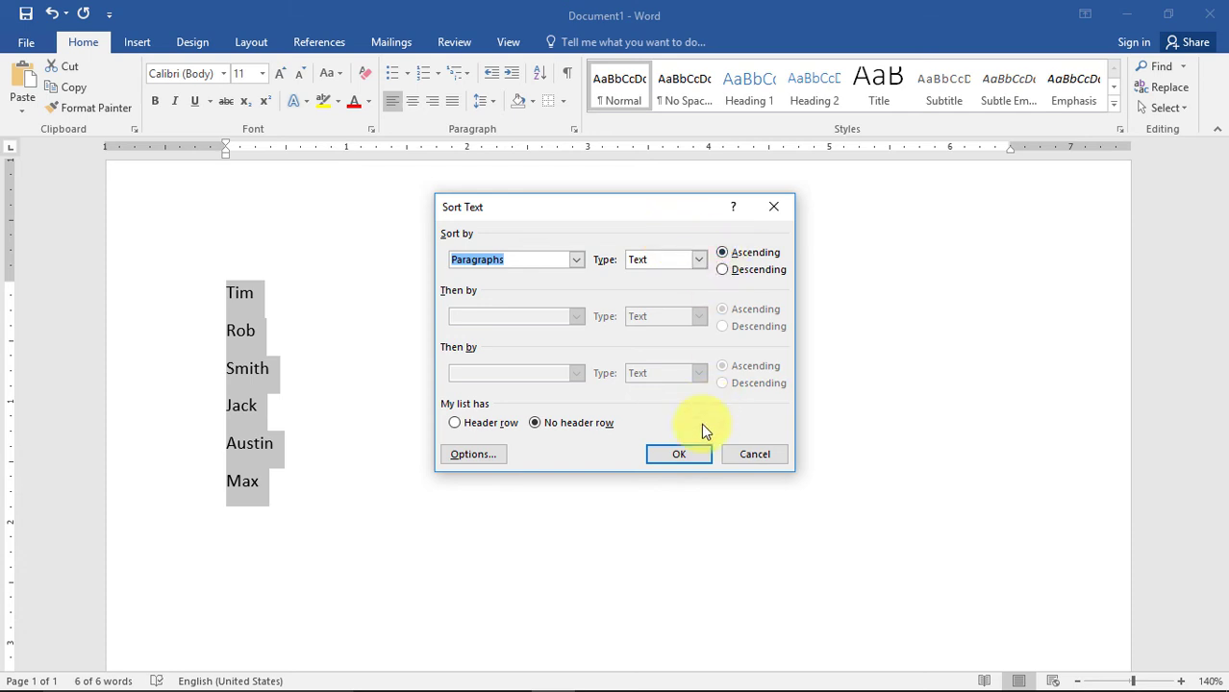
pyautogui.click(686, 454)
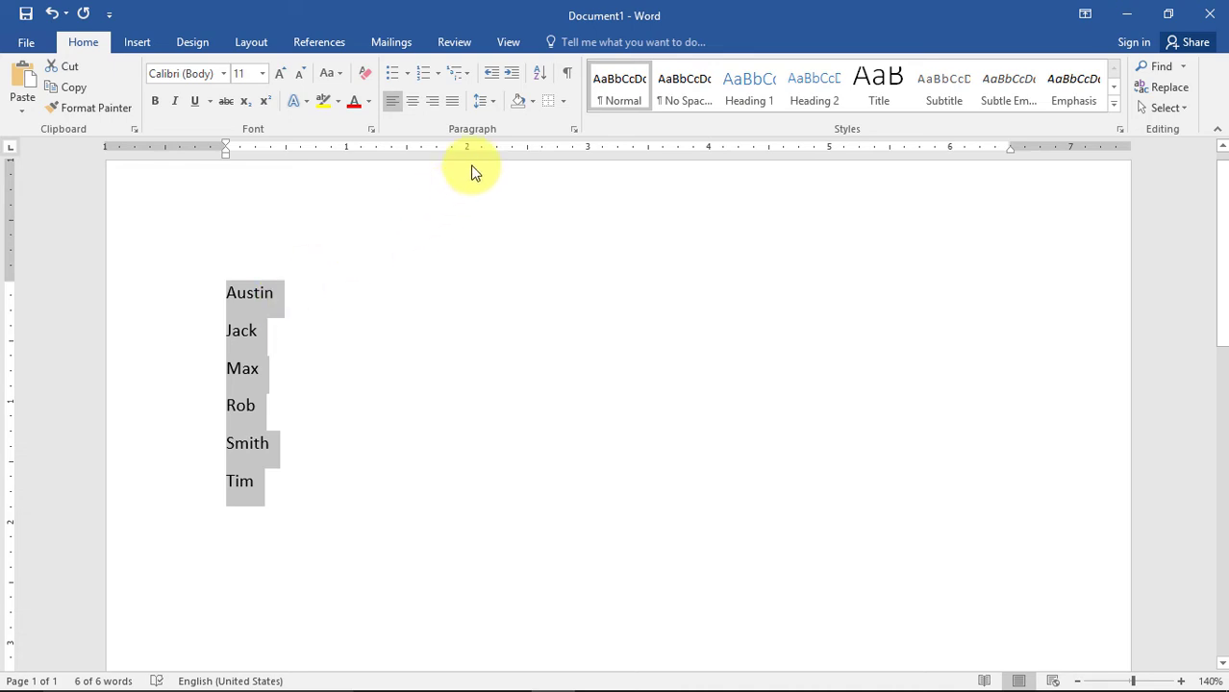
# - Re-sort the names in descending order, then delete the list
pyautogui.click(540, 75)
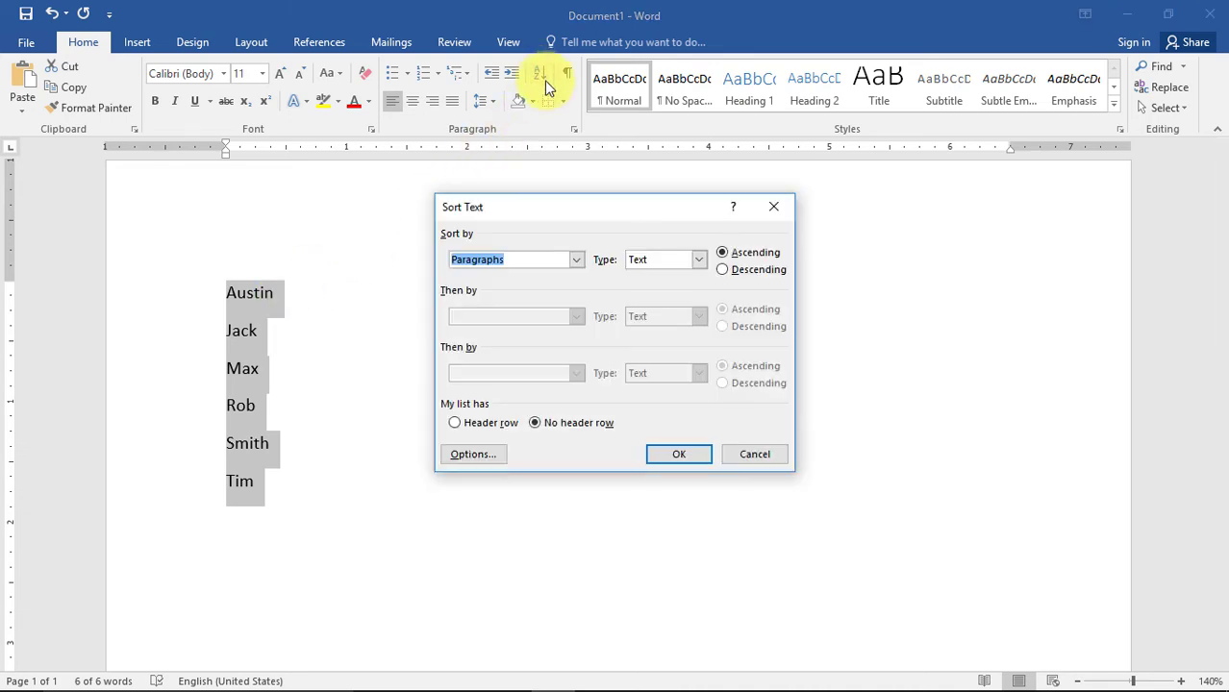
pyautogui.click(723, 271)
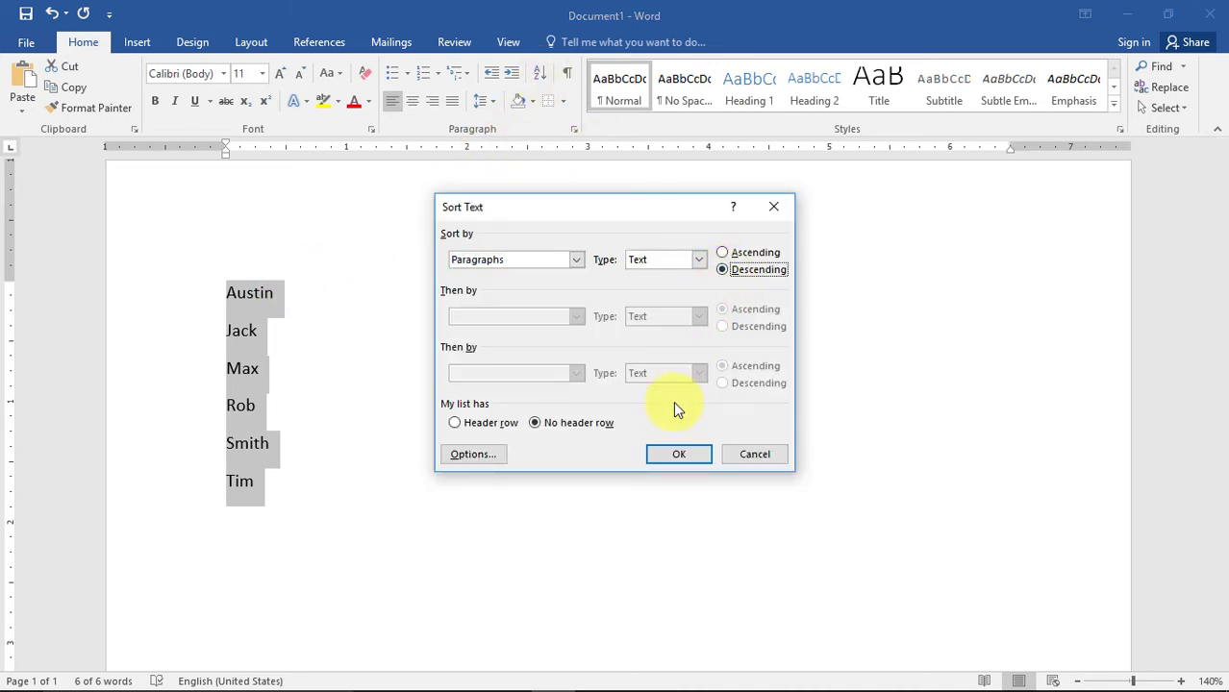
pyautogui.click(679, 458)
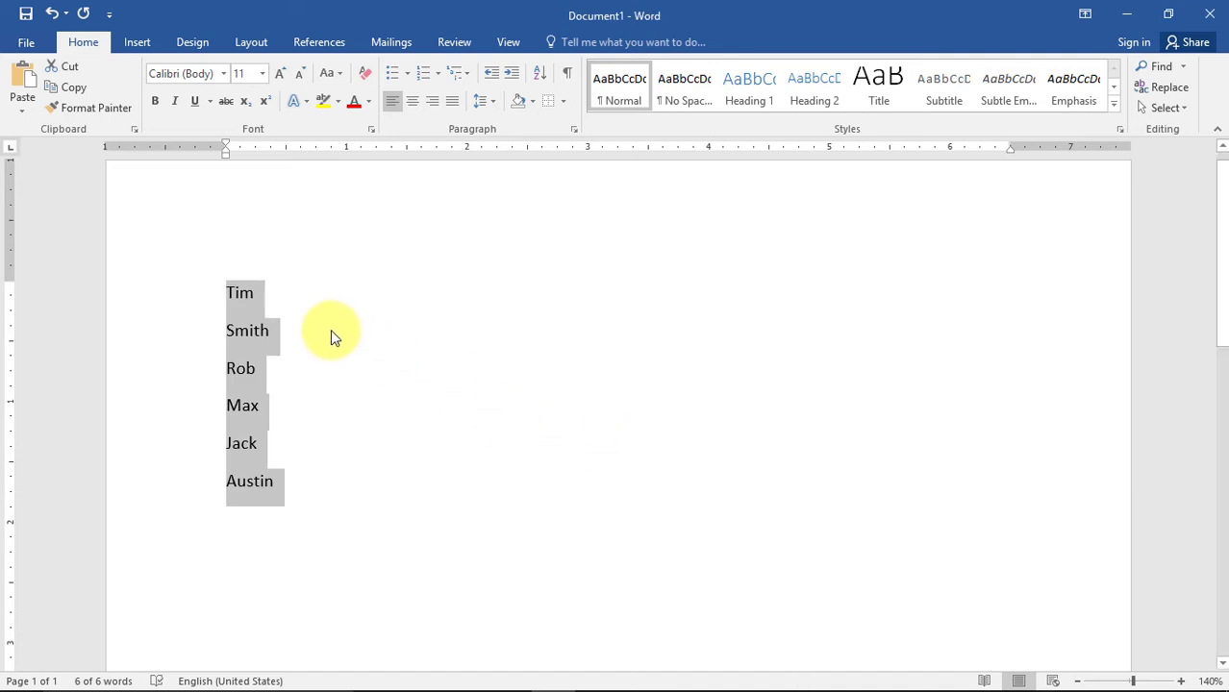
pyautogui.press('Delete')
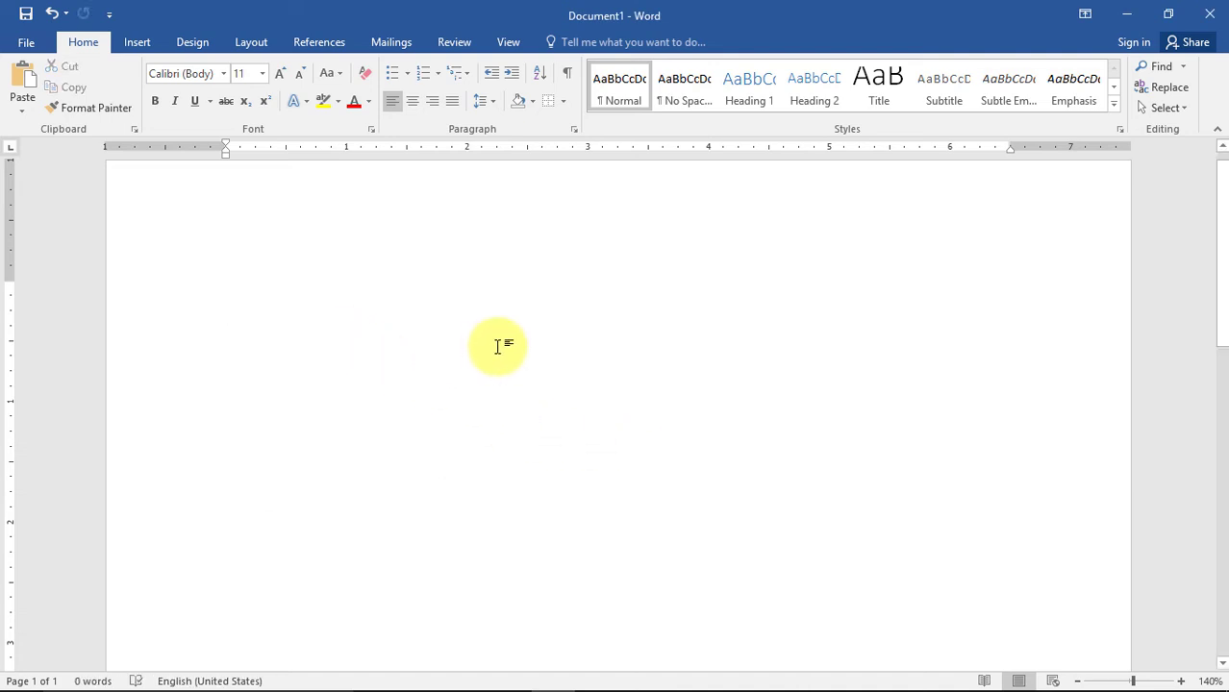
# - Type the numbers 1 through 9, one per line
pyautogui.write('1')
pyautogui.press('Return')
pyautogui.write('2')
pyautogui.press('Return')
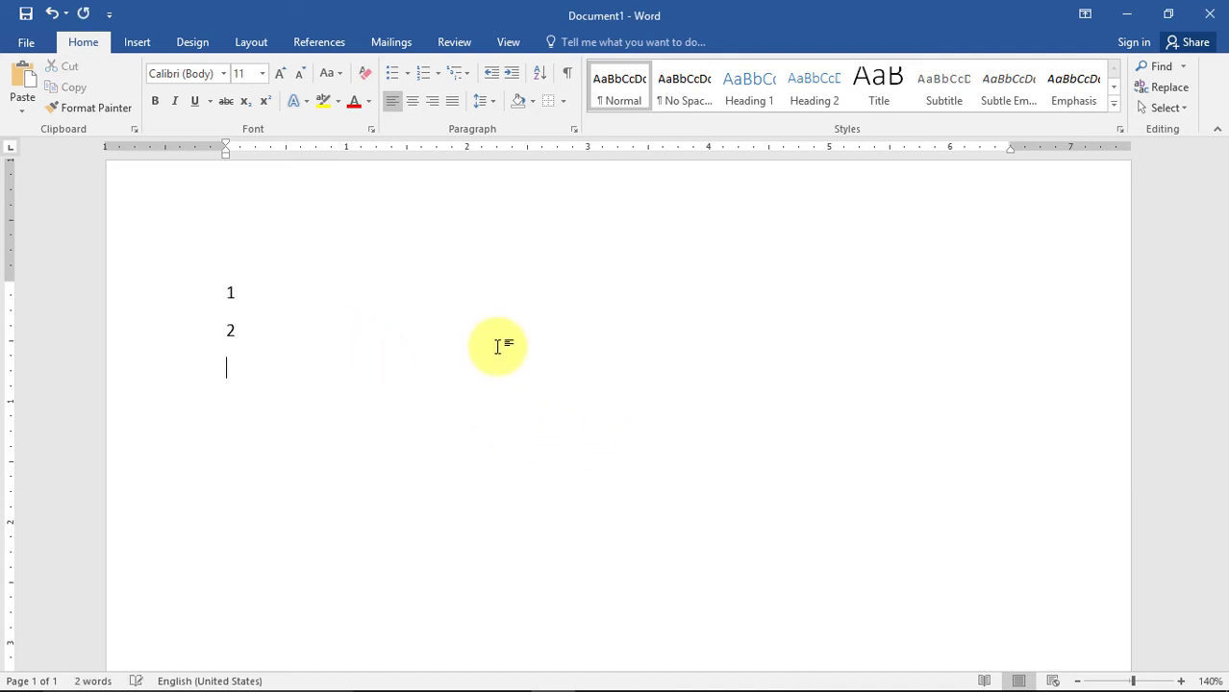
pyautogui.write('3')
pyautogui.press('Return')
pyautogui.write('4 5 6')
pyautogui.write(' 7')
pyautogui.press('Return')
pyautogui.write('8')
pyautogui.press('Return')
pyautogui.write('9')
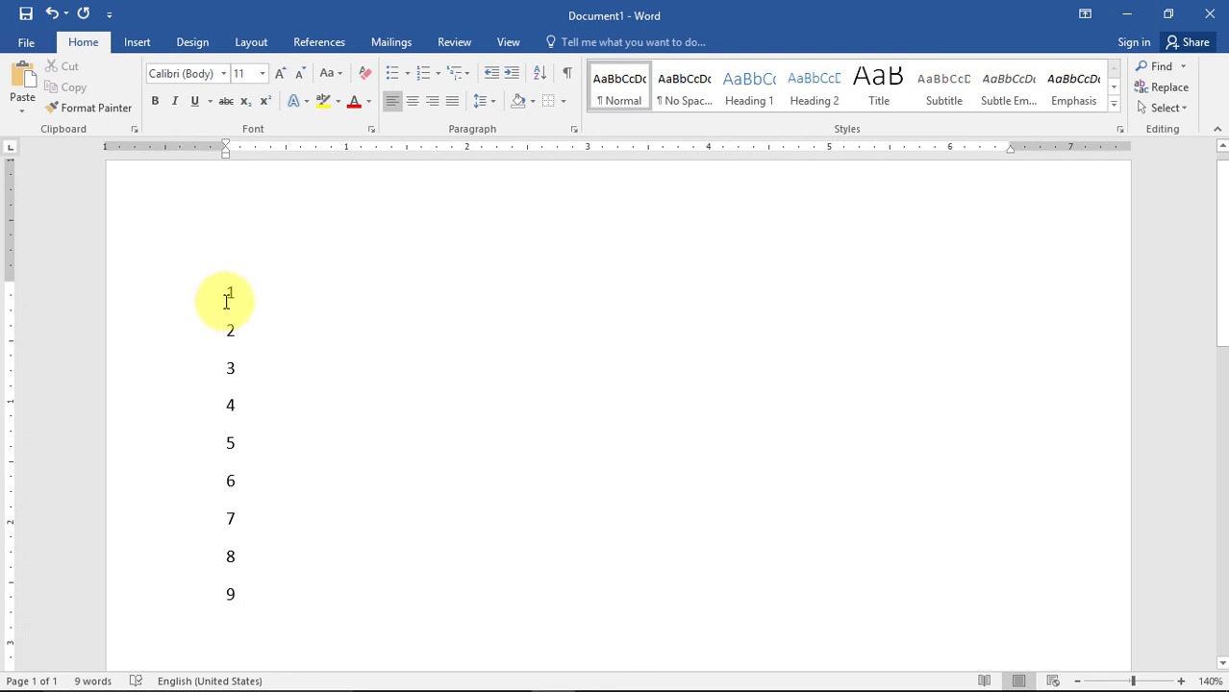
# - Select the number list and sort it in descending order
pyautogui.doubleClick(233, 593)
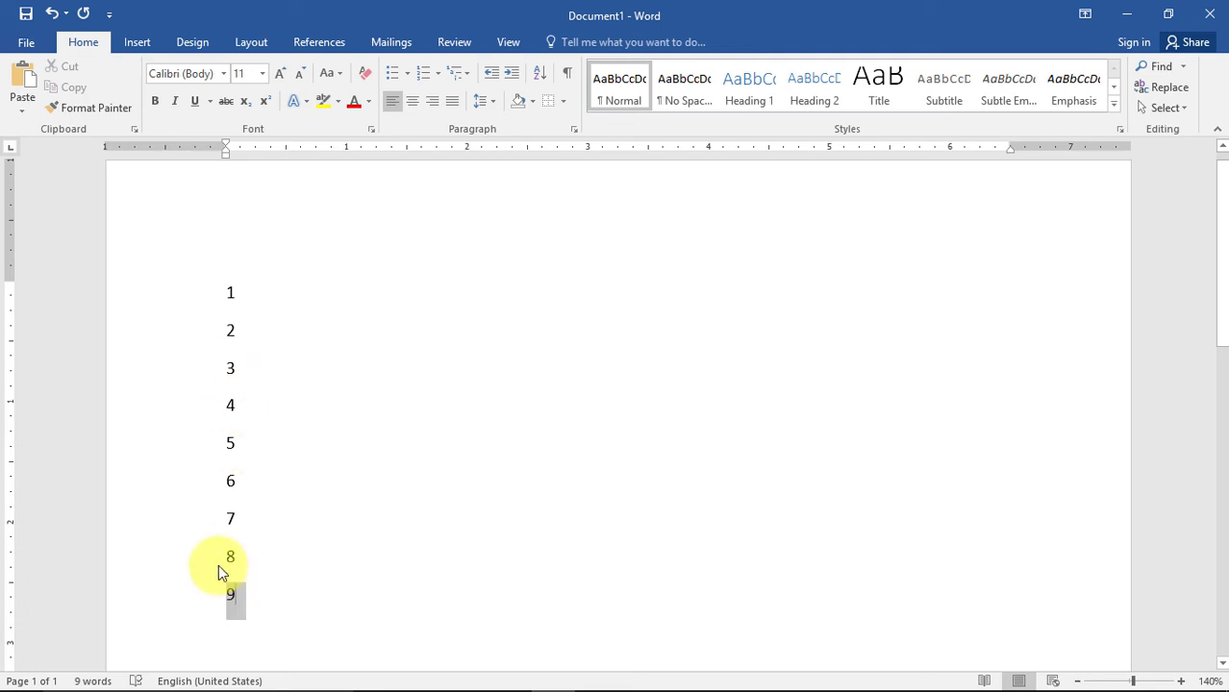
pyautogui.moveTo(218, 572); pyautogui.dragTo(203, 308)
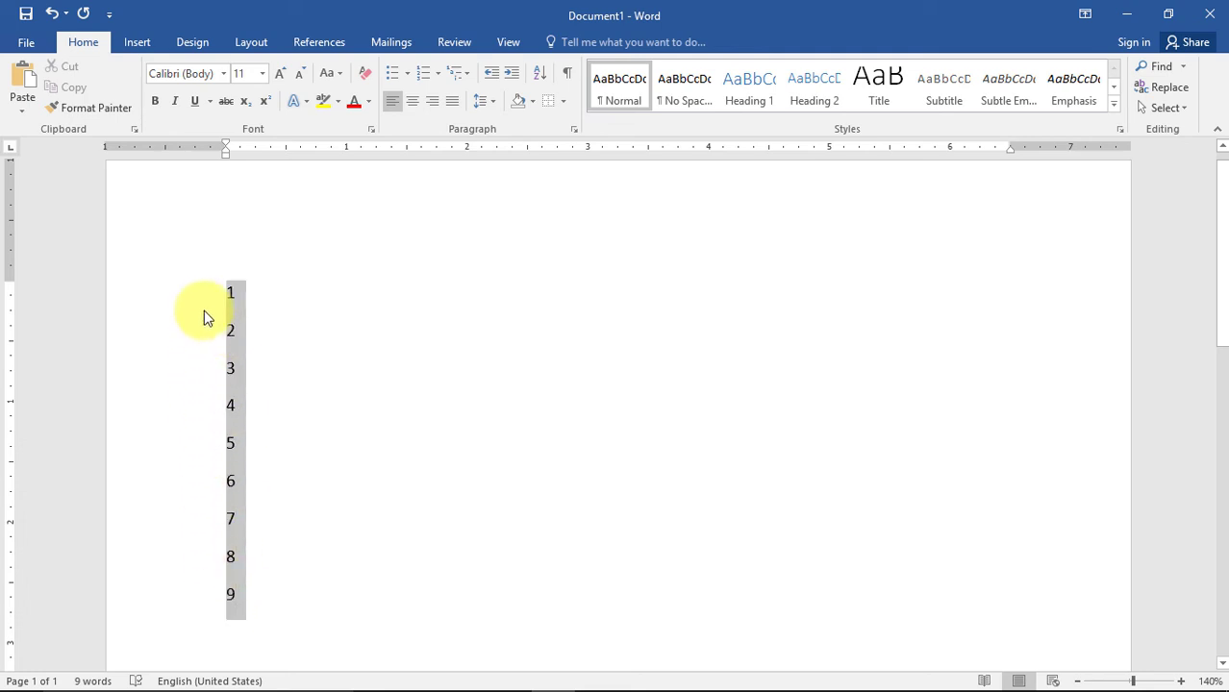
pyautogui.click(541, 79)
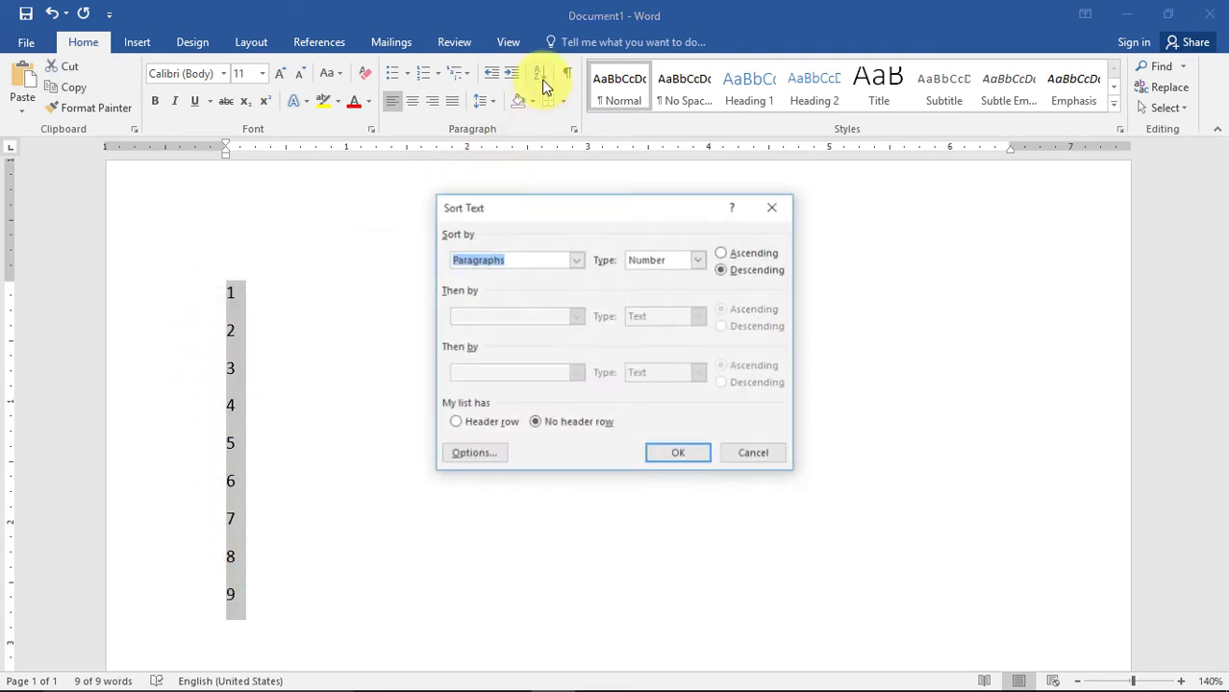
pyautogui.click(729, 272)
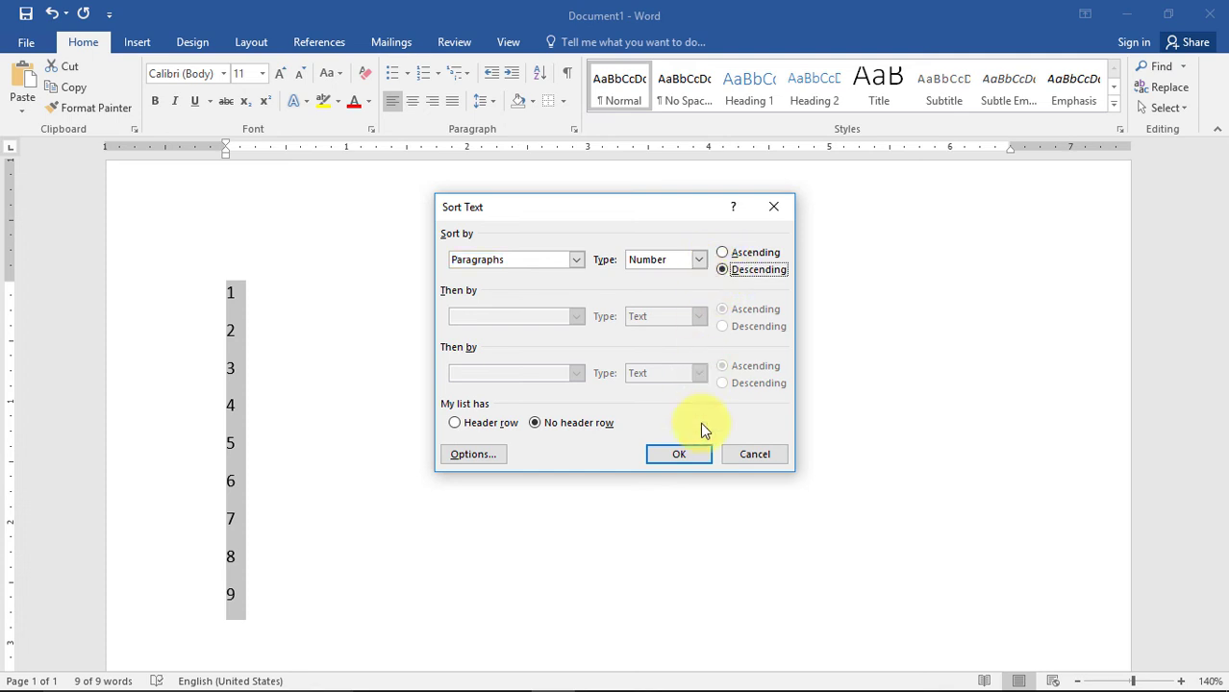
pyautogui.click(691, 458)
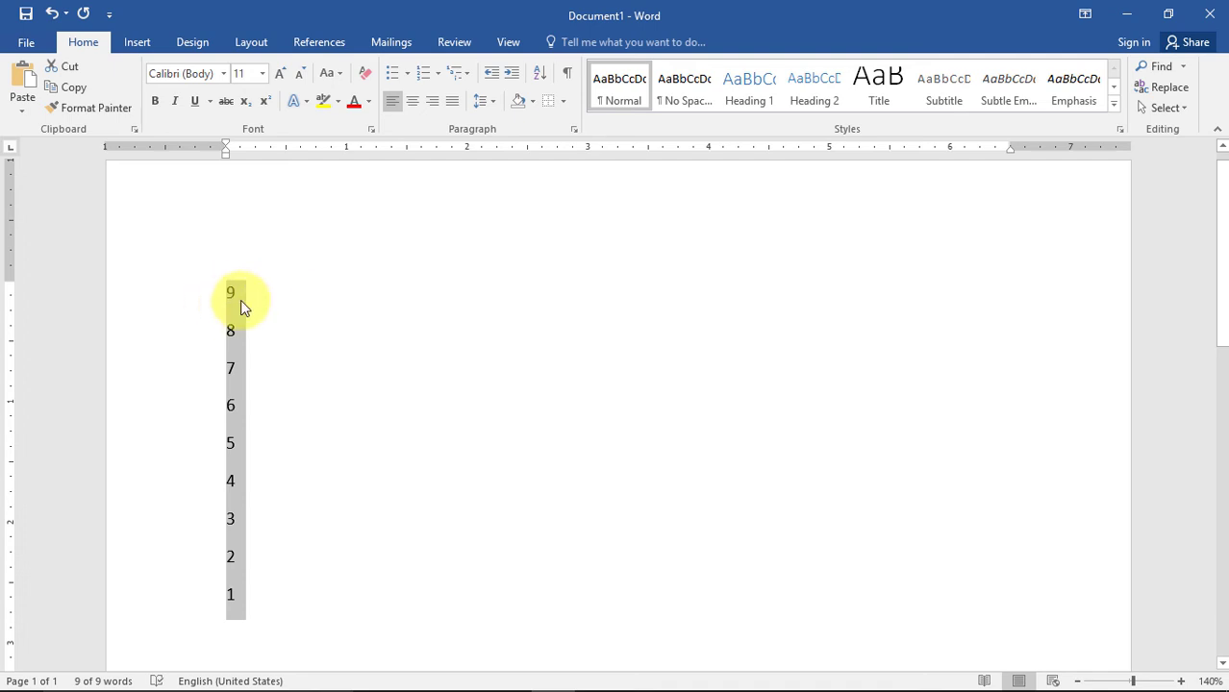
# - Sort the numbers back into ascending order and deselect them
pyautogui.click(540, 74)
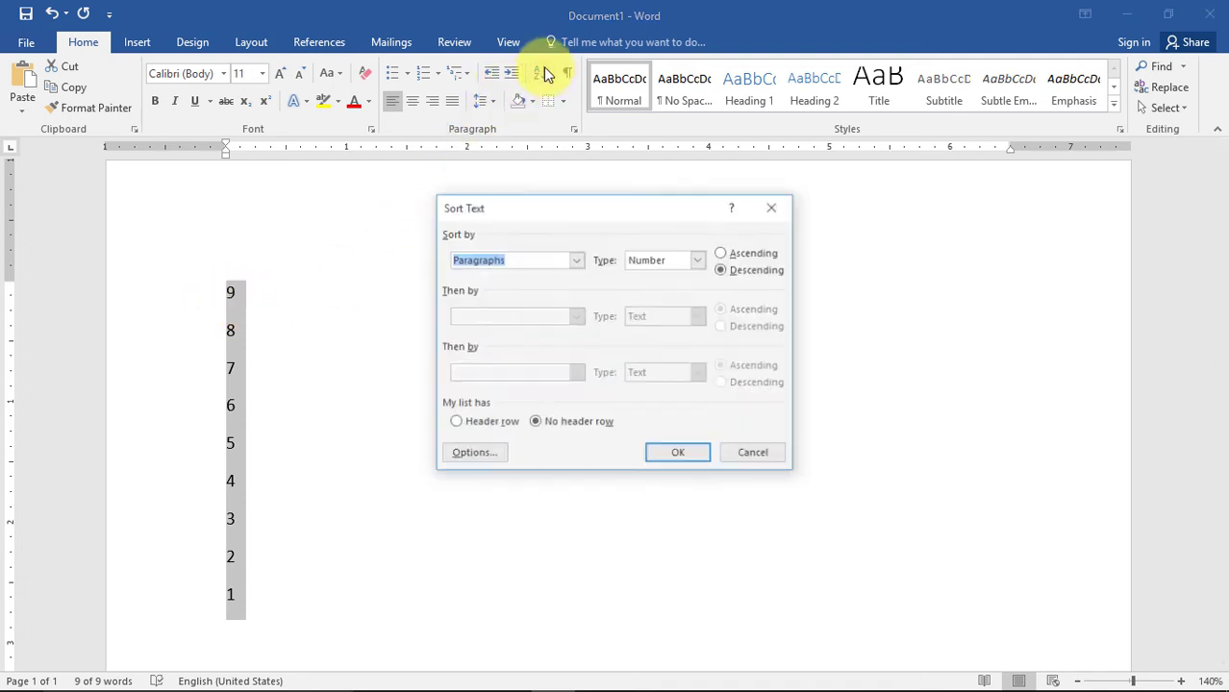
pyautogui.click(722, 253)
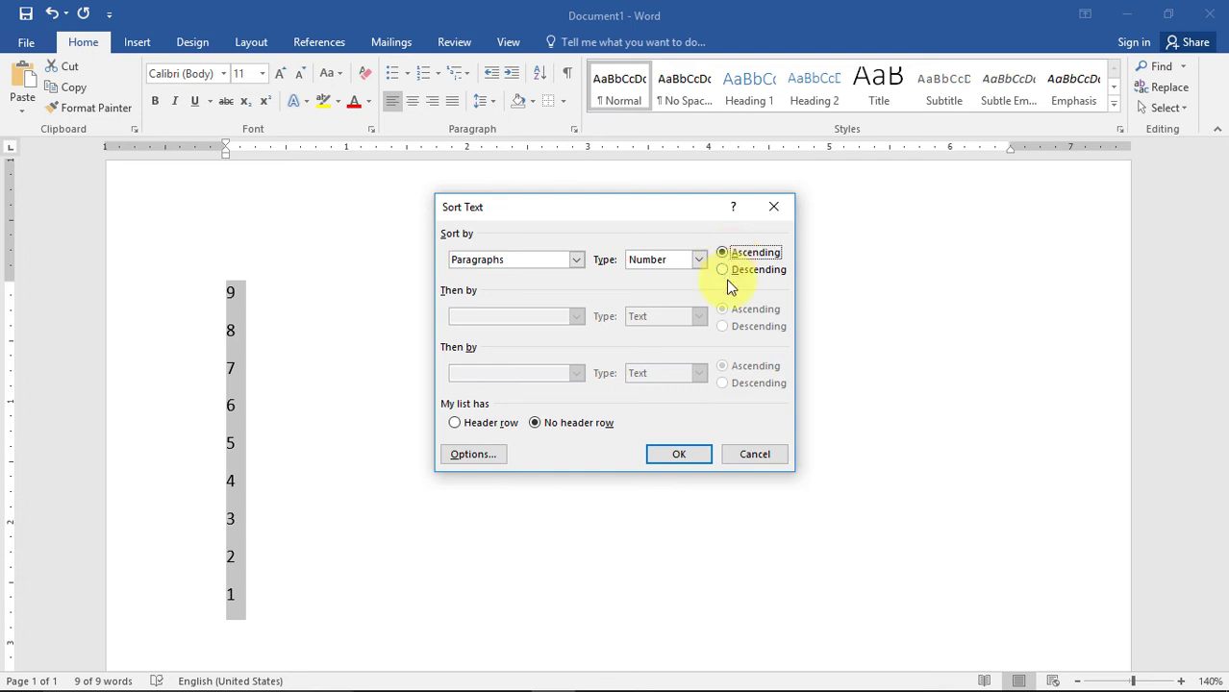
pyautogui.click(681, 455)
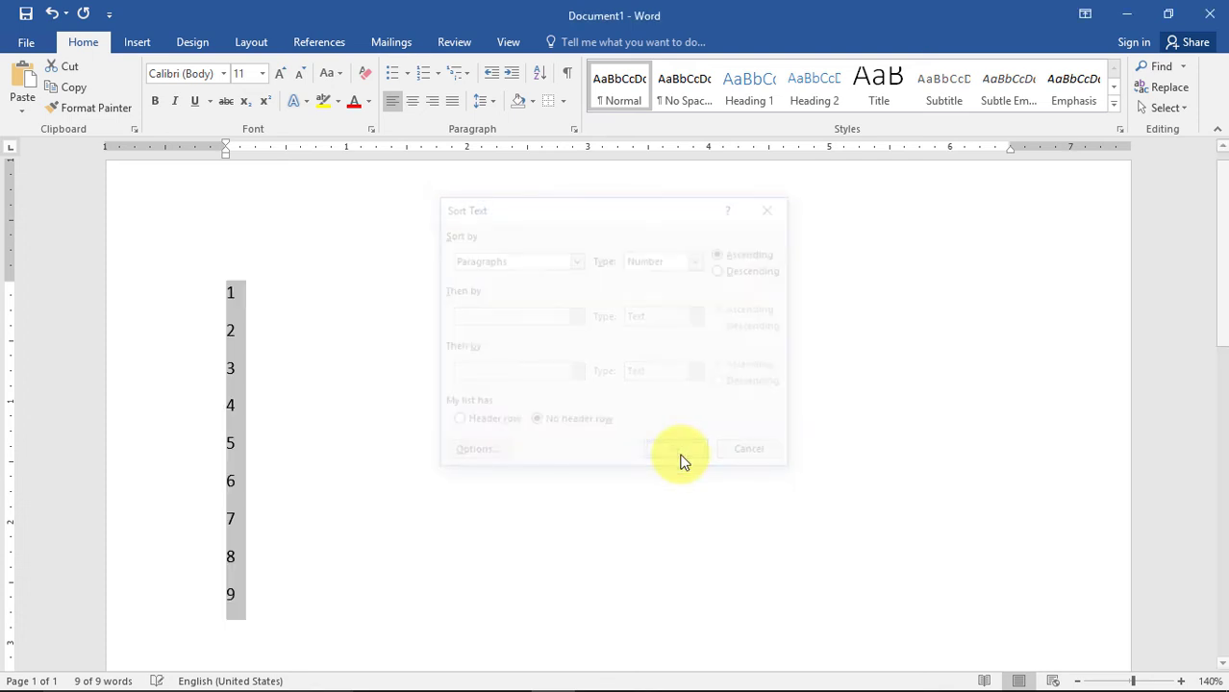
pyautogui.click(251, 596)
pyautogui.click(241, 556)
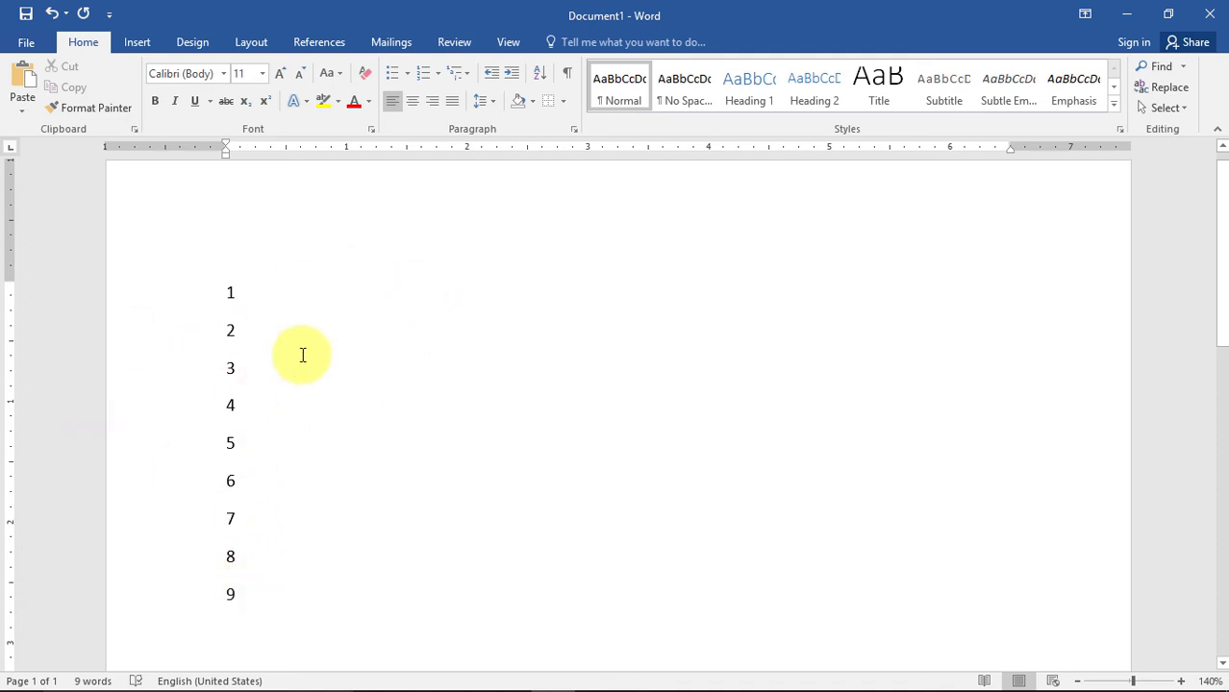
# - Replace the number list with sample paragraphs generated by =rand()
pyautogui.hotkey('ctrl', 'a')
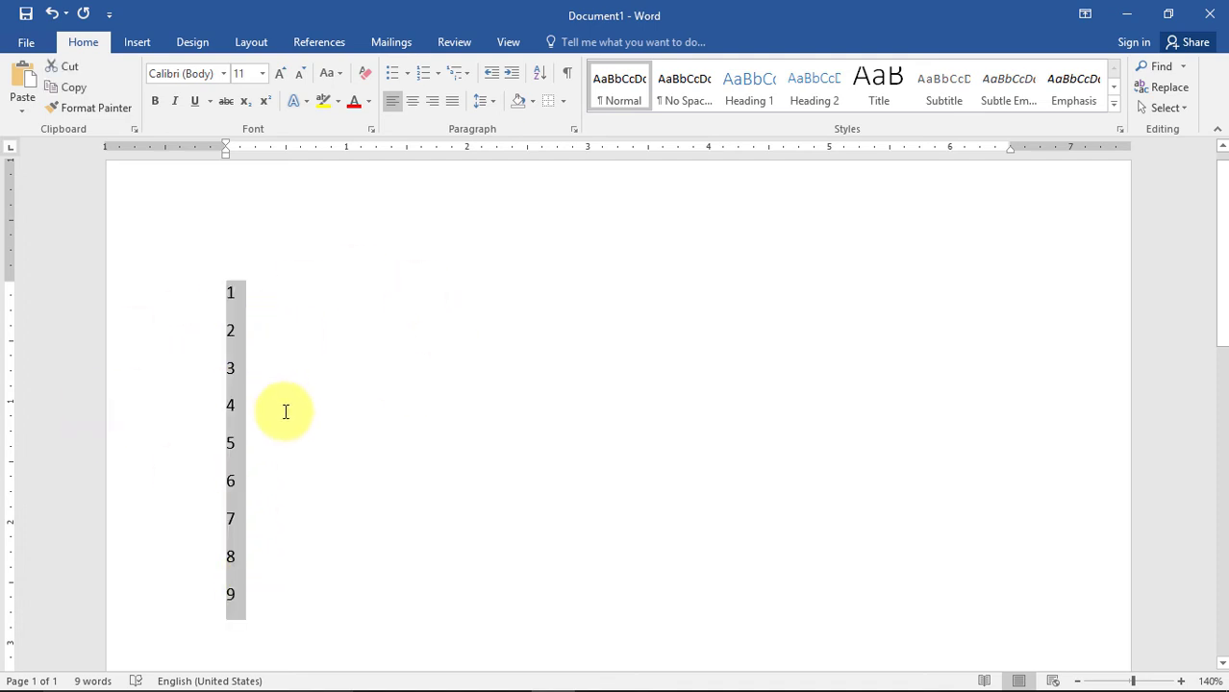
pyautogui.press('Delete')
pyautogui.write('=')
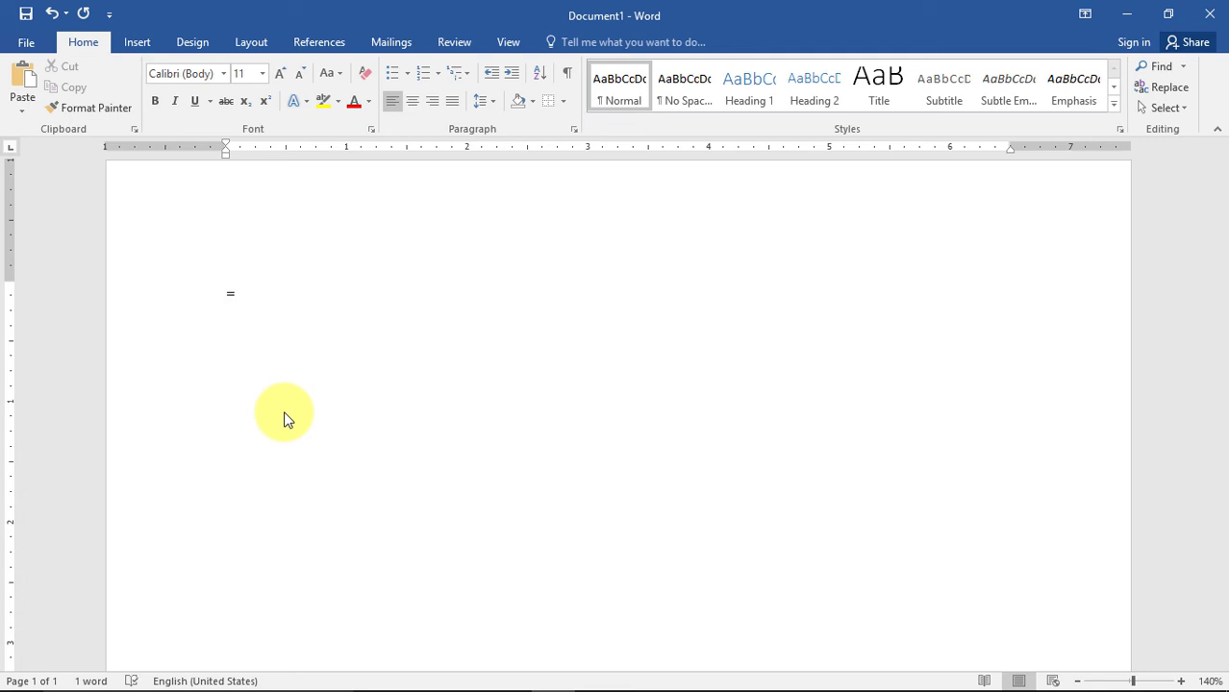
pyautogui.write('rand()')
pyautogui.press('Return')
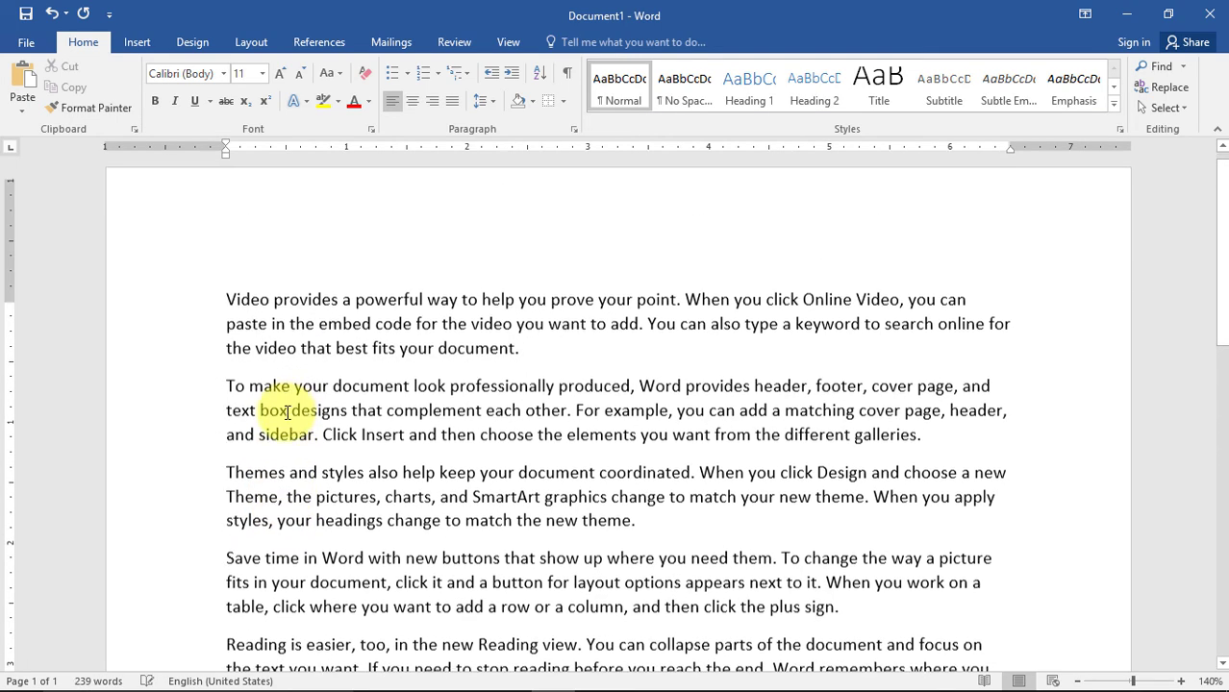
pyautogui.click(296, 398)
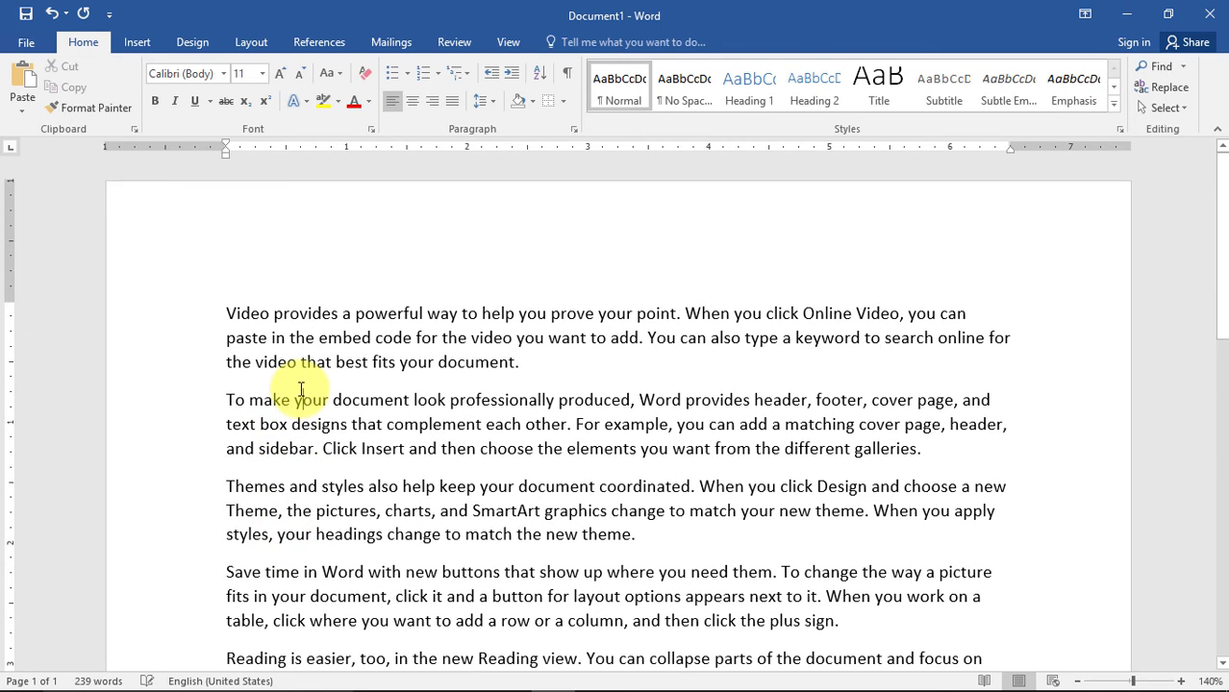
# - Save the document to the Desktop under the file name 'Shiva'
pyautogui.click(29, 43)
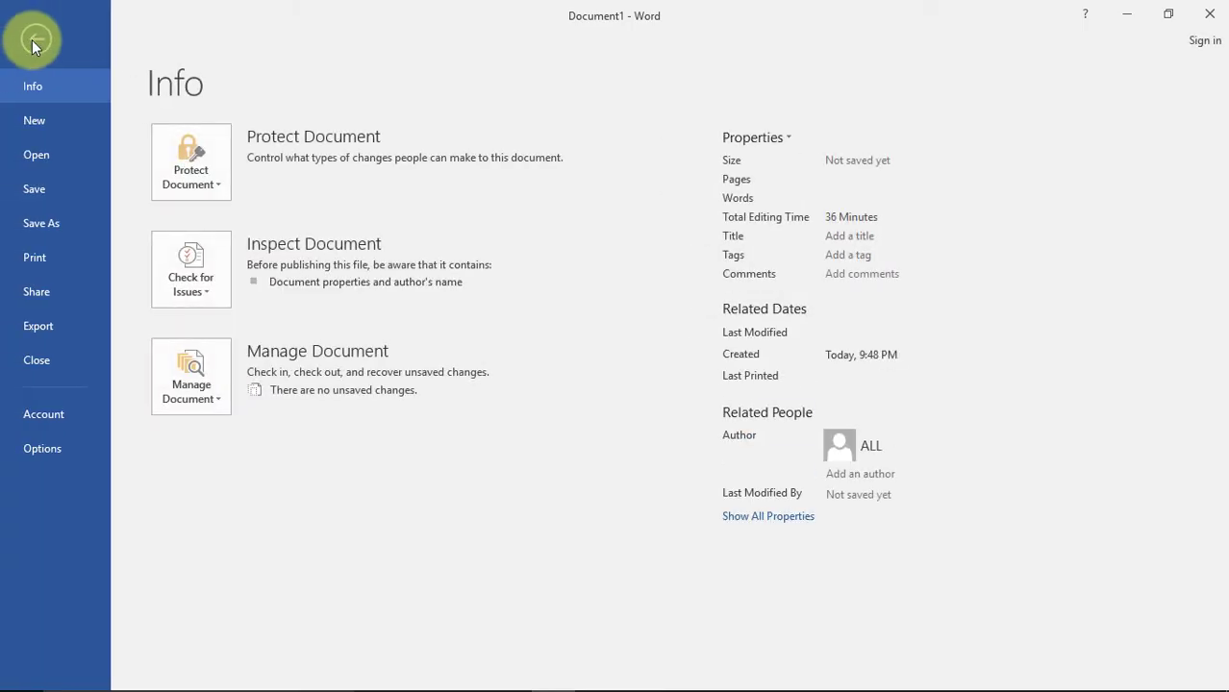
pyautogui.click(56, 193)
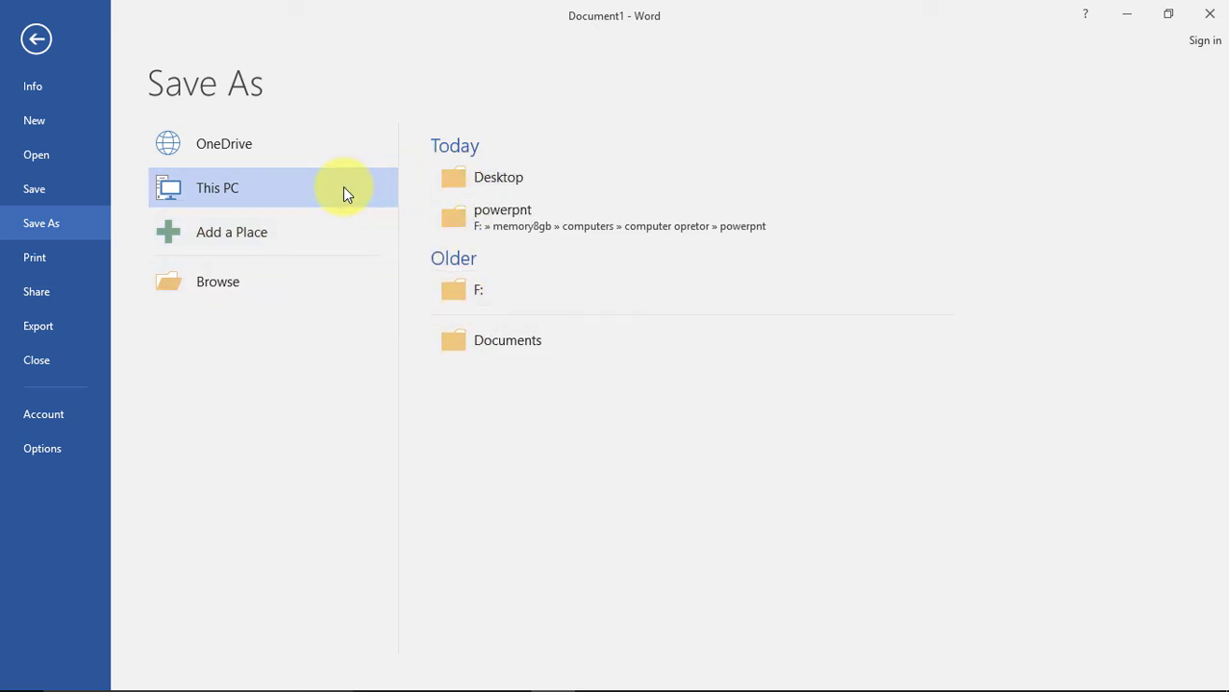
pyautogui.click(468, 183)
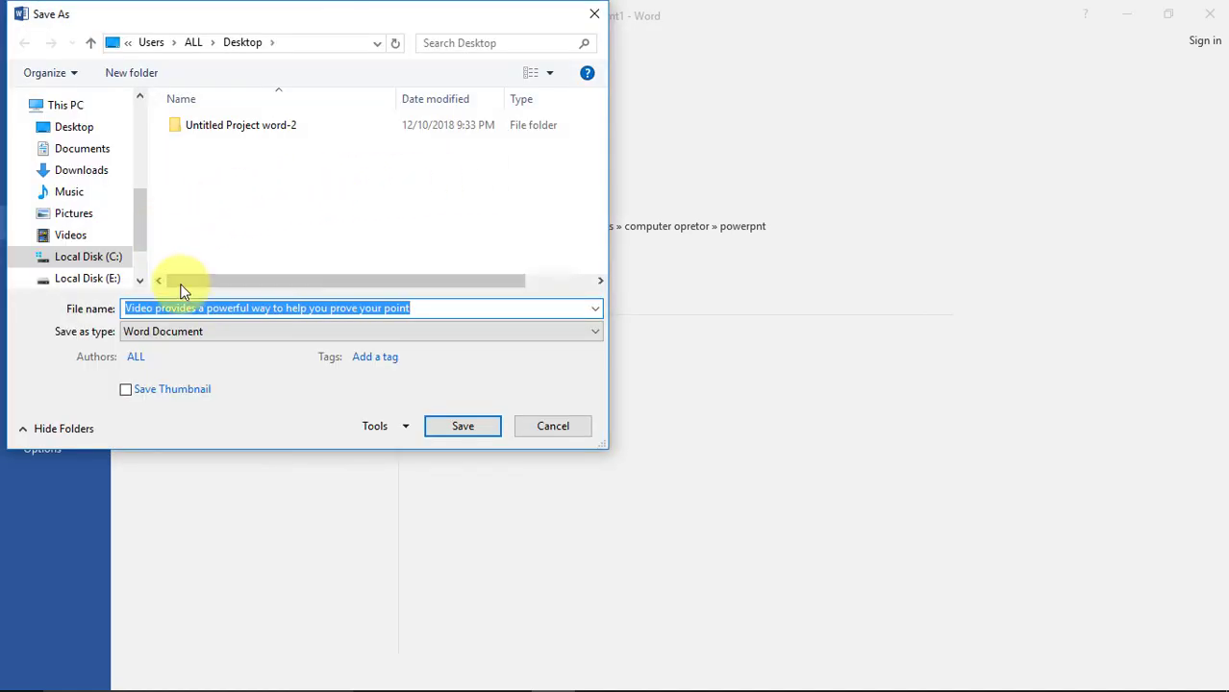
pyautogui.moveTo(142, 213); pyautogui.dragTo(136, 183)
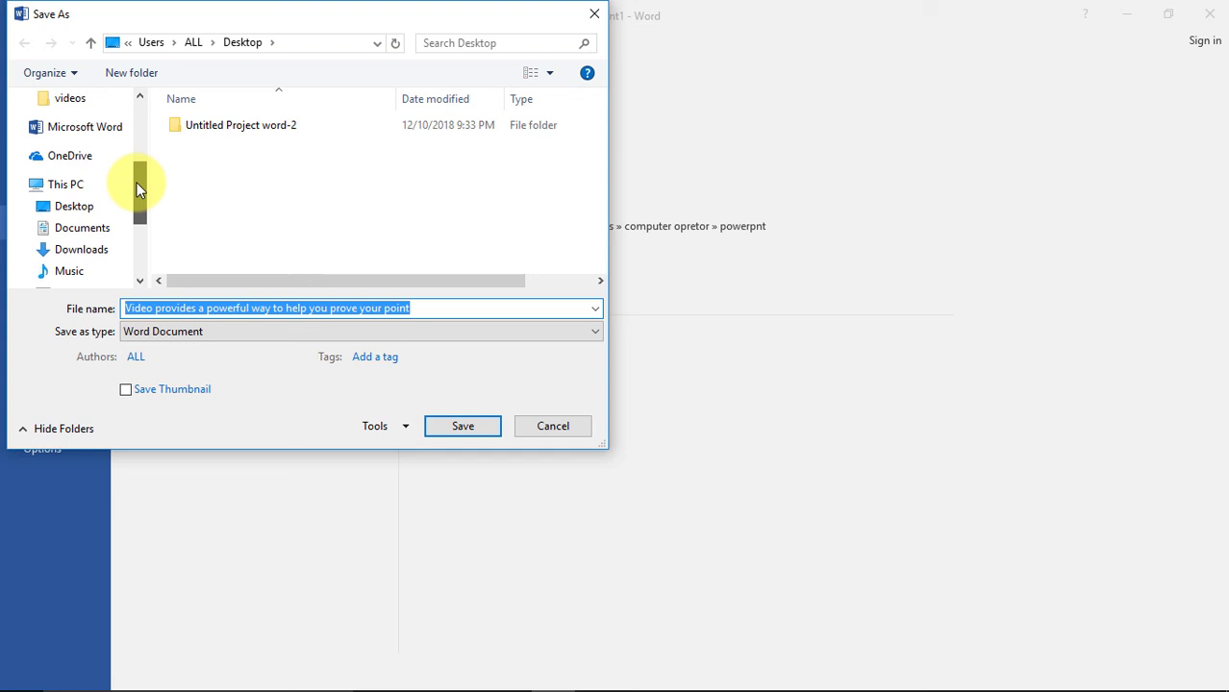
pyautogui.click(85, 209)
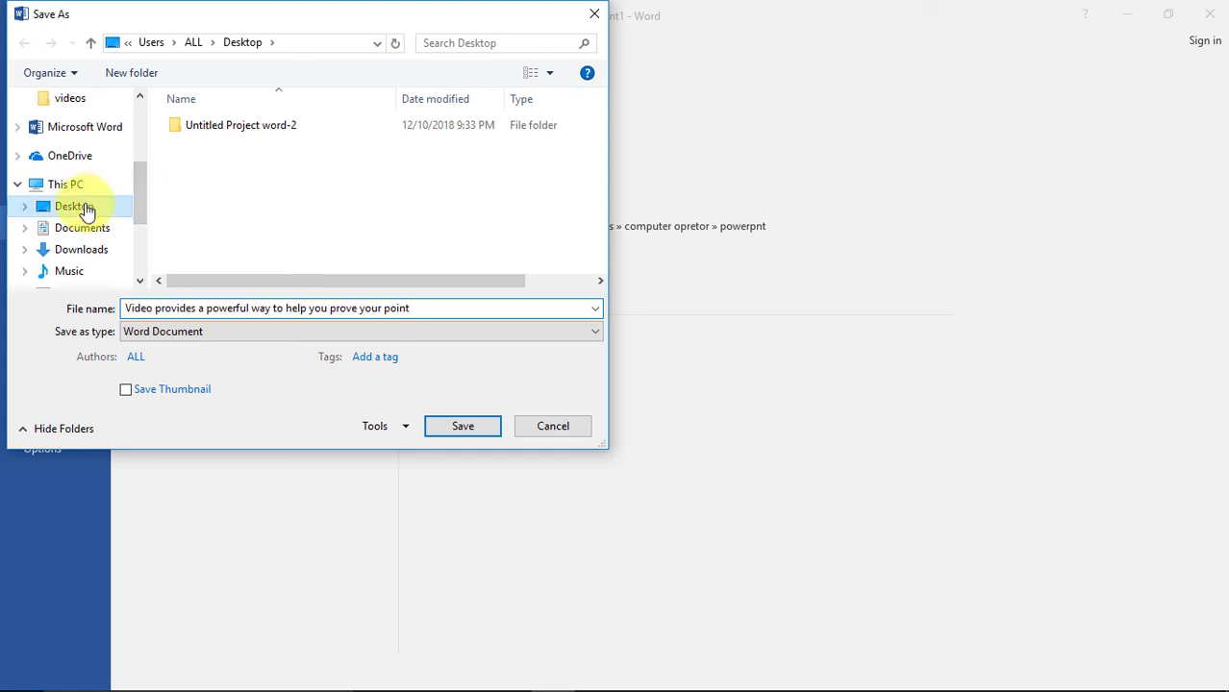
pyautogui.click(424, 310)
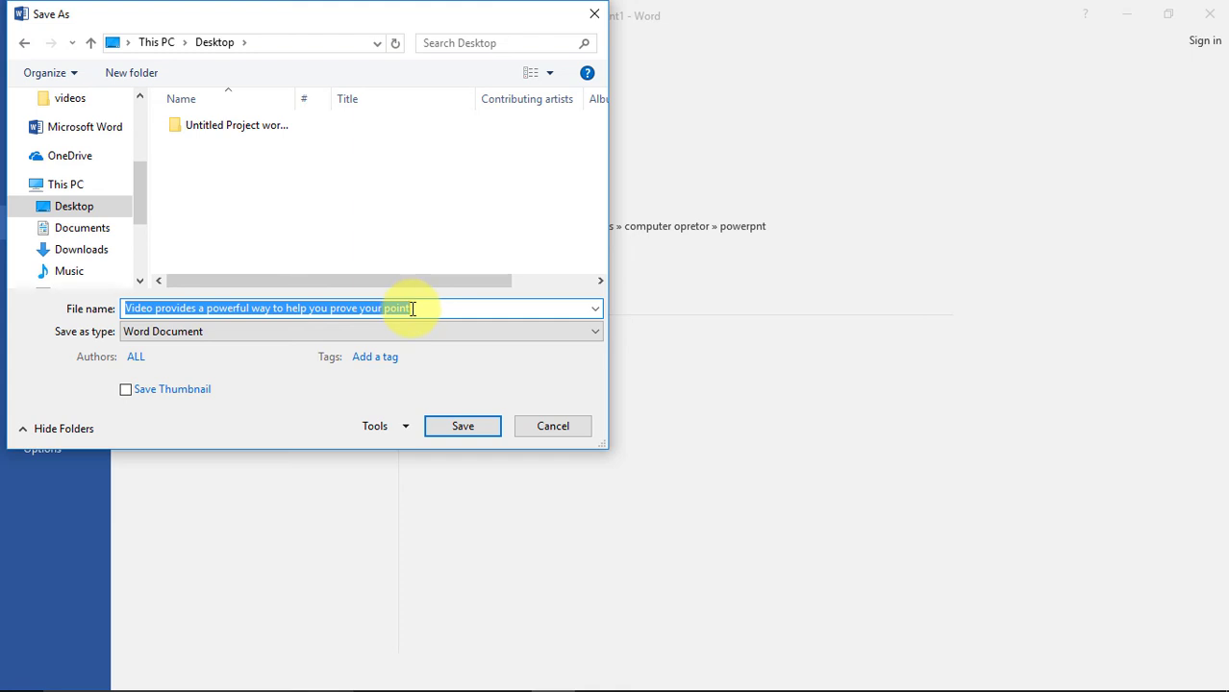
pyautogui.write('Shiva')
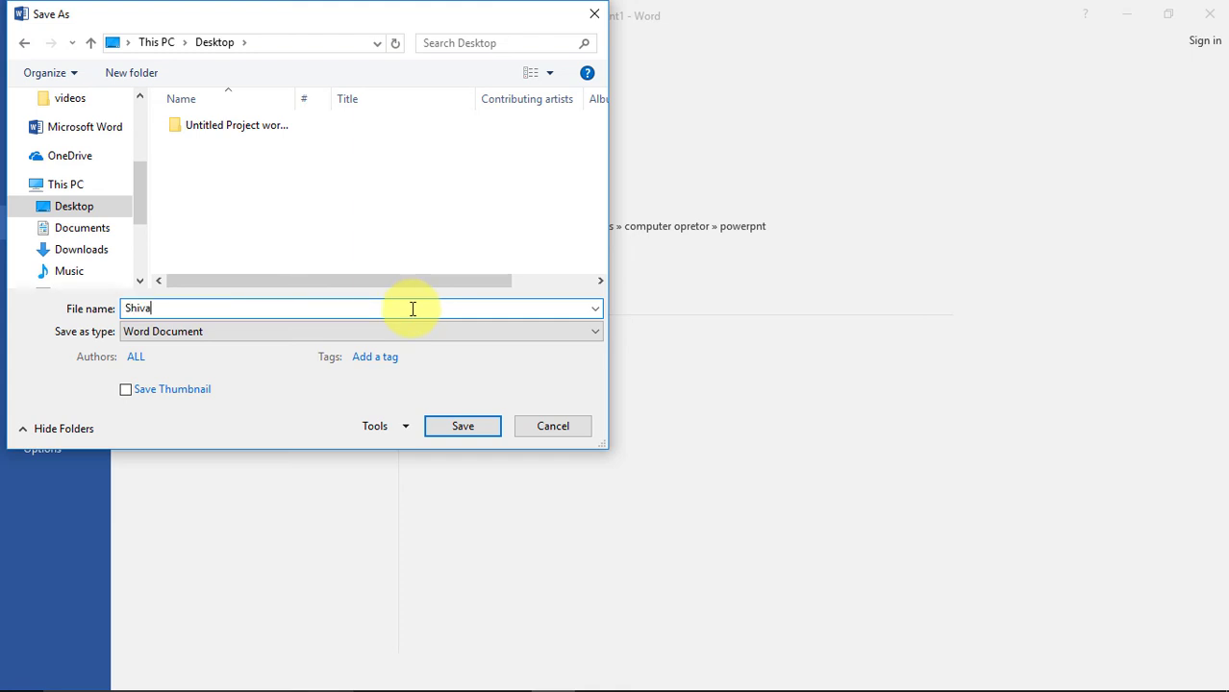
pyautogui.click(479, 430)
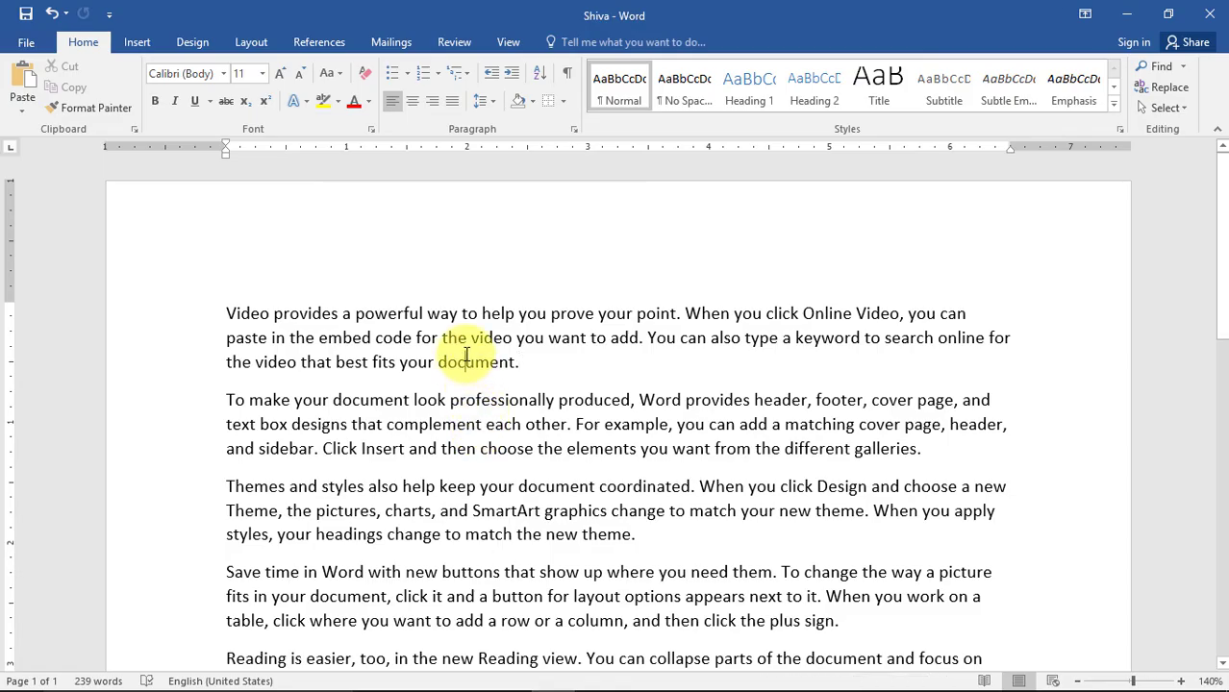
# - Type 'winword' on a new line after the final sample paragraph, bringing the count to 240 words
pyautogui.click(478, 313)
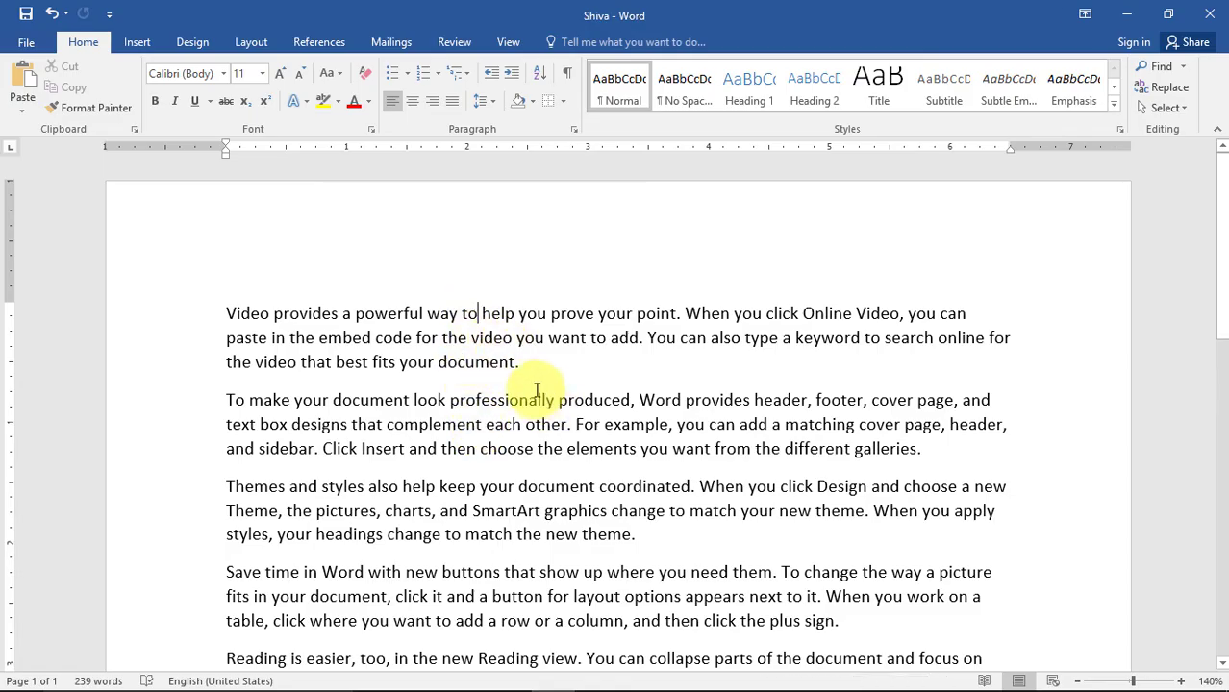
pyautogui.click(531, 364)
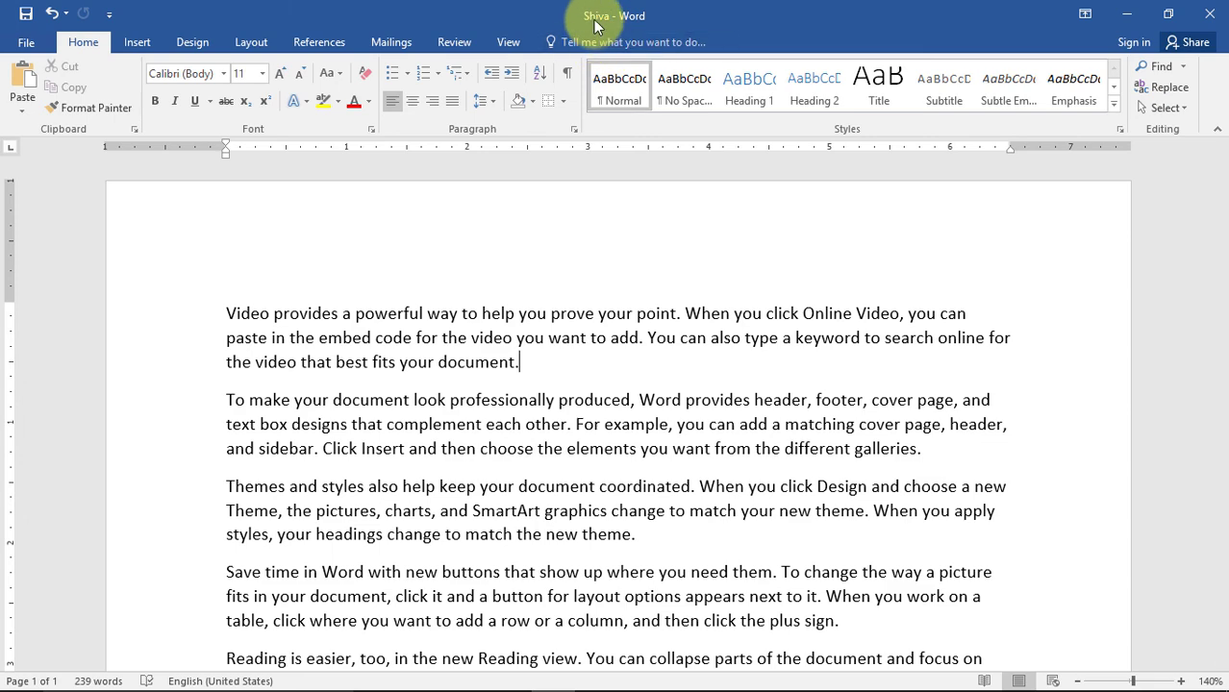
pyautogui.scroll(-3, 577, 336)
pyautogui.scroll(-1, 468, 507)
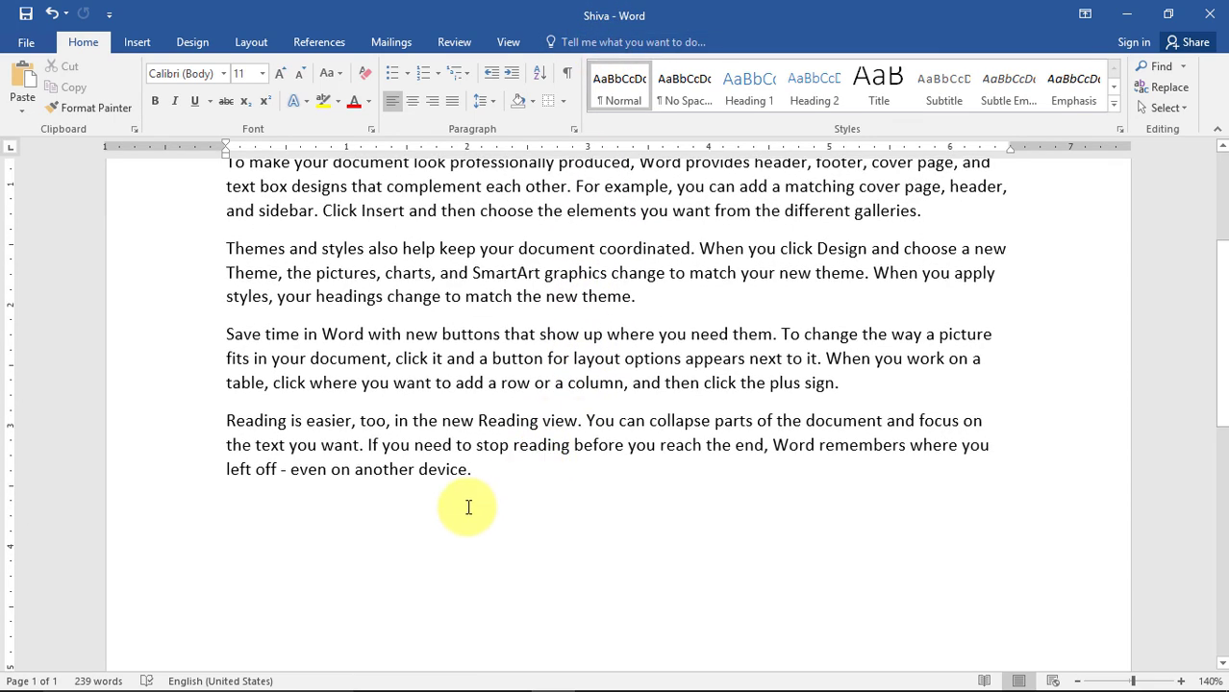
pyautogui.write('f')
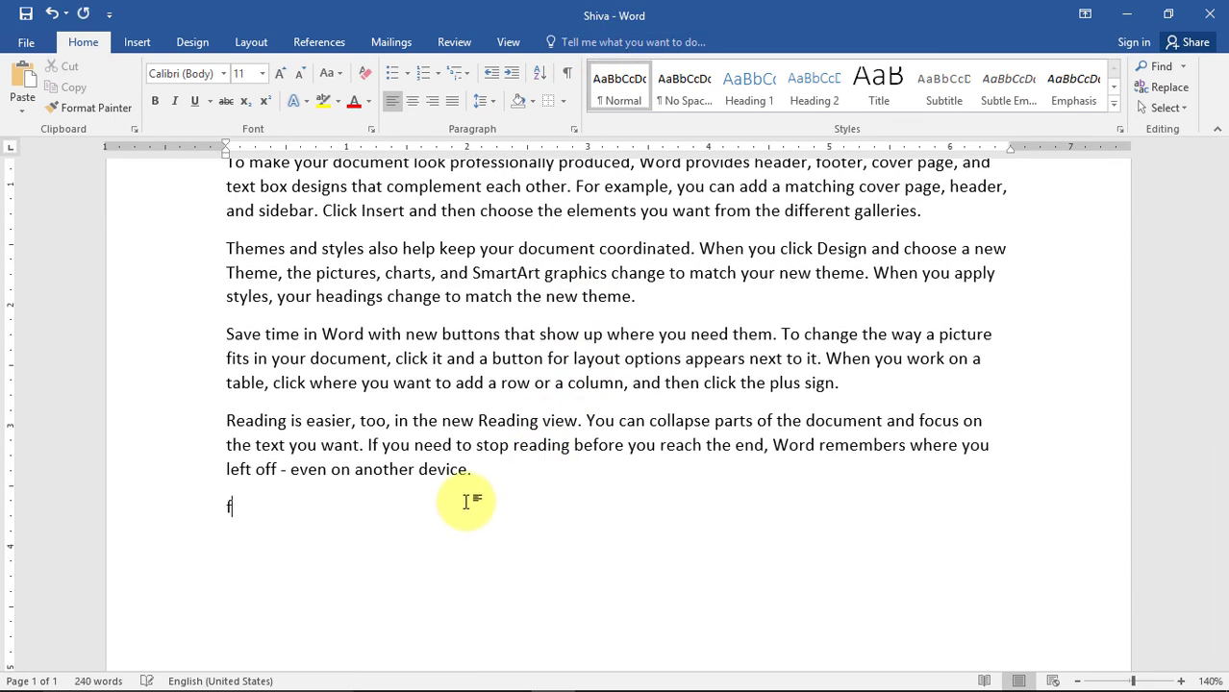
pyautogui.press('BackSpace')
pyautogui.write('winword')
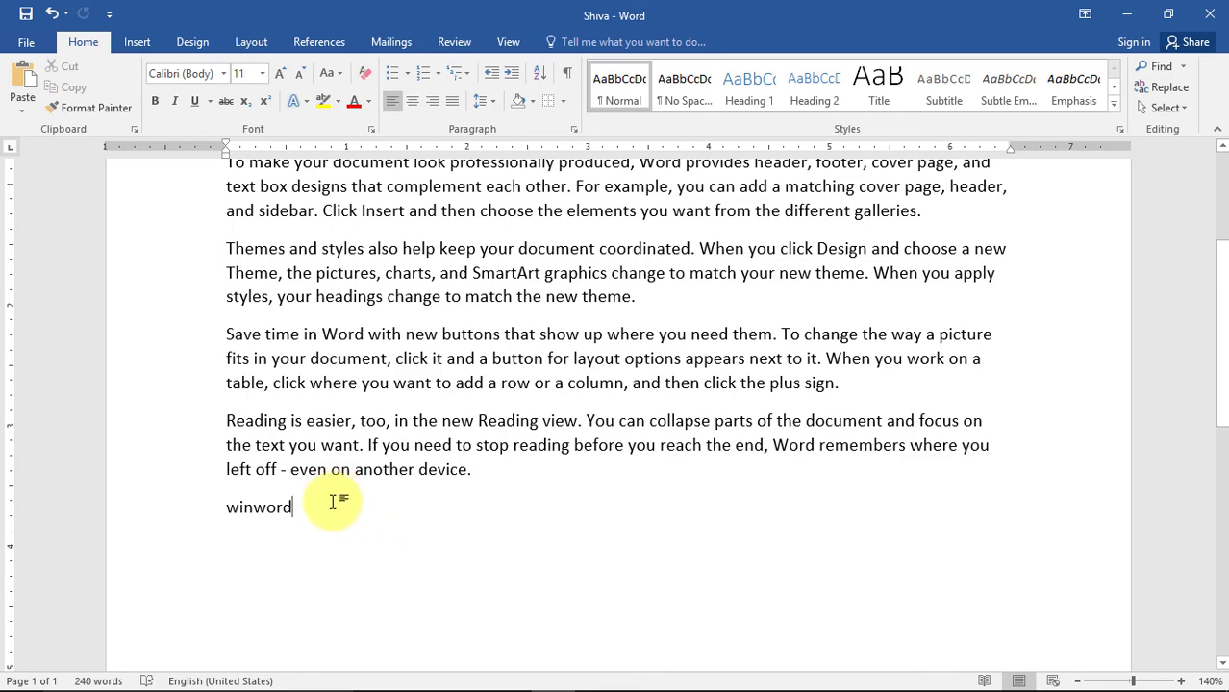
pyautogui.keyDown('ctrl'); pyautogui.scroll(-1, 529, 351); pyautogui.keyUp('ctrl')
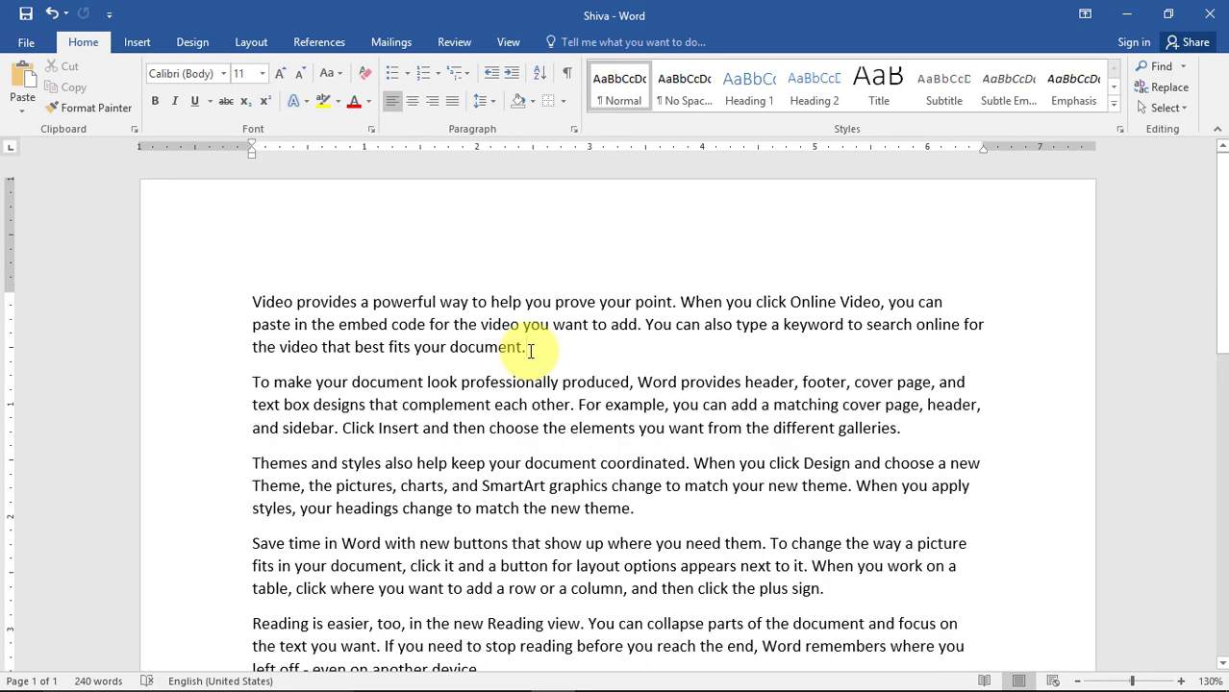